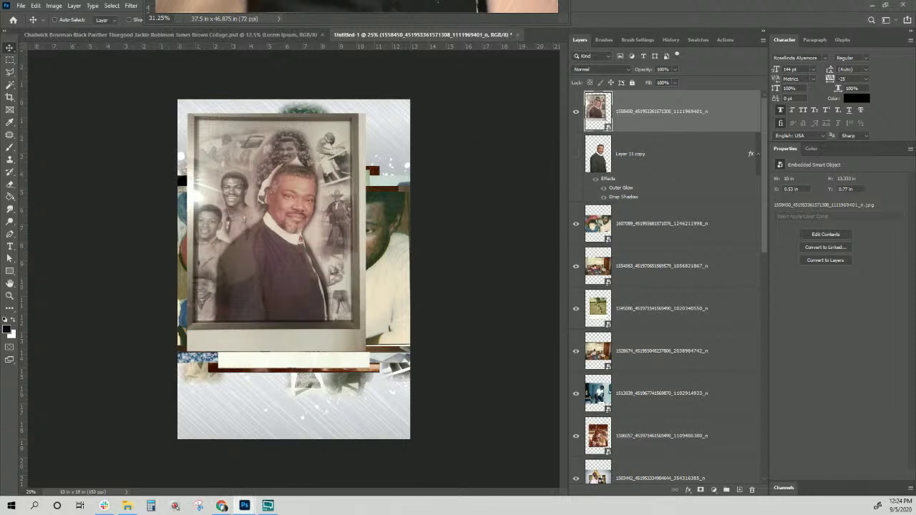
Step: Move the floating portrait photo window out of the way and return to the untitled collage document
key("ctrl+Tab")
left_click_drag(174, 6, 187, 22)
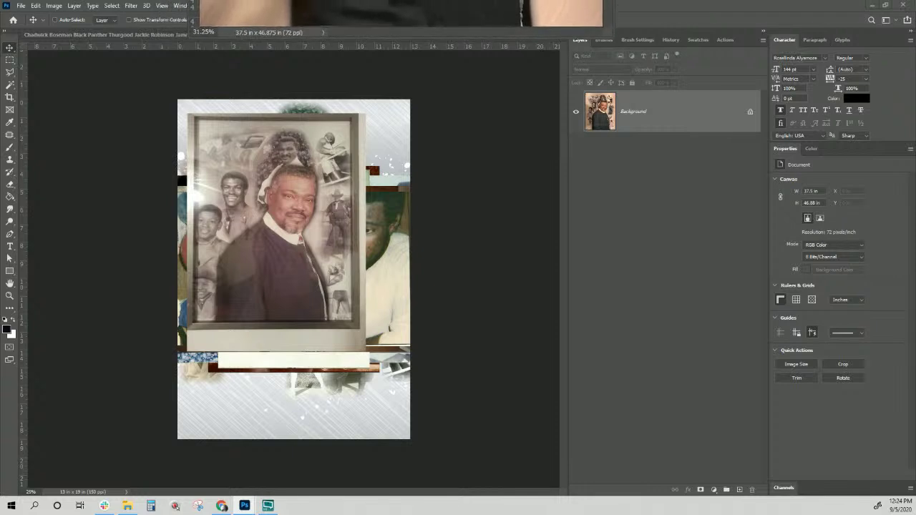
left_click_drag(187, 23, 193, 34)
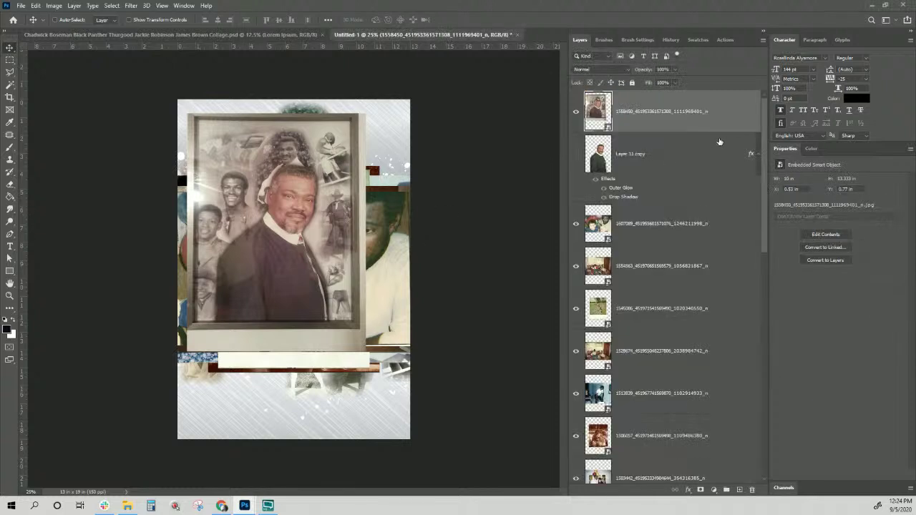
Step: Scale the framed reference photo layer to about 139% and position it so it spans the canvas width
left_click(575, 114)
left_click(575, 113)
key("ctrl")
key("ctrl+t")
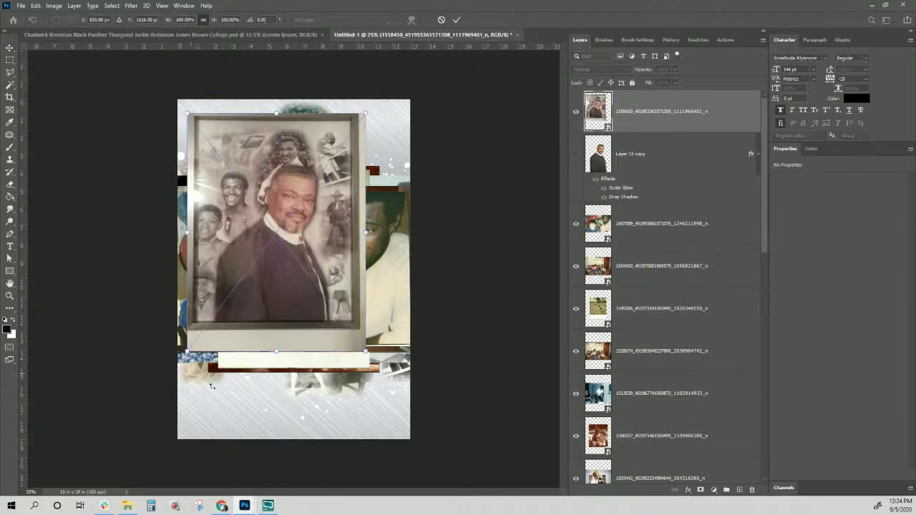
left_click_drag(366, 351, 434, 451)
left_click_drag(380, 405, 364, 405)
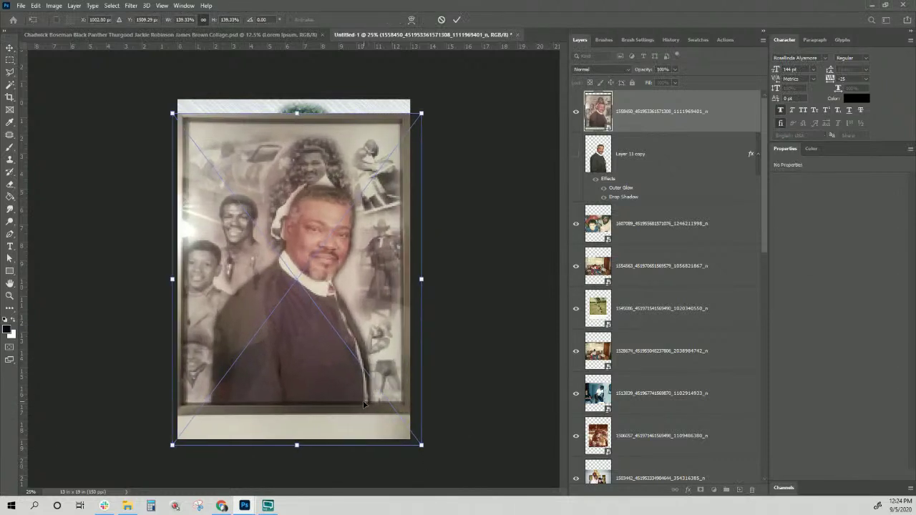
key("Return")
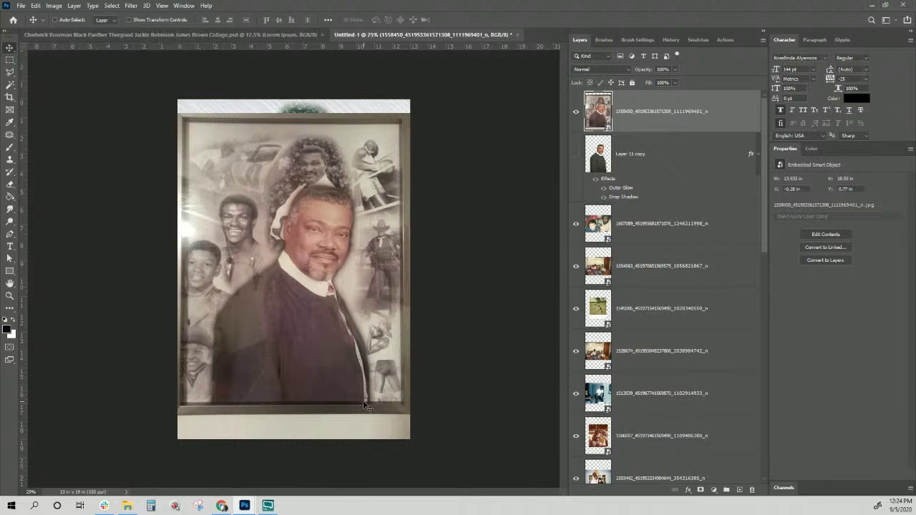
Step: Hide the framed reference photo layer and the photo layer of the man and boy with balloons
left_click(575, 115)
left_click(674, 161)
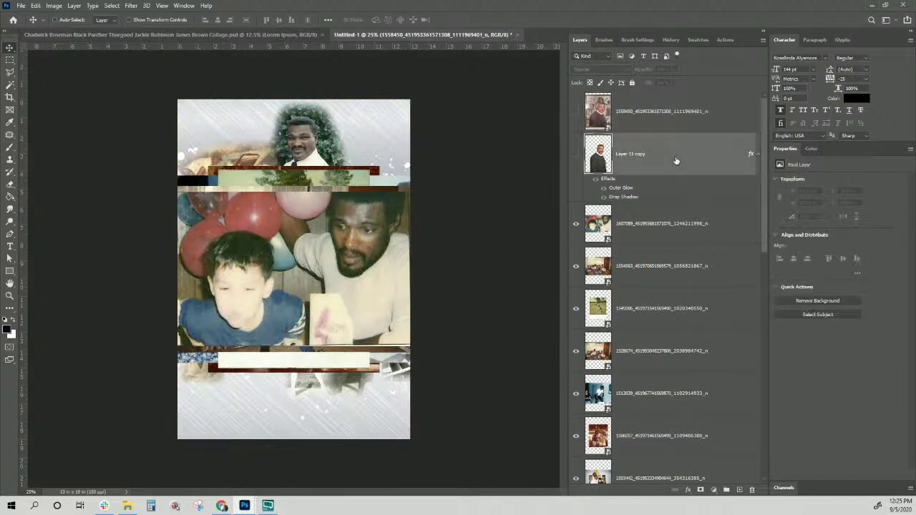
left_click(661, 241)
scroll(660, 243, "down", 2)
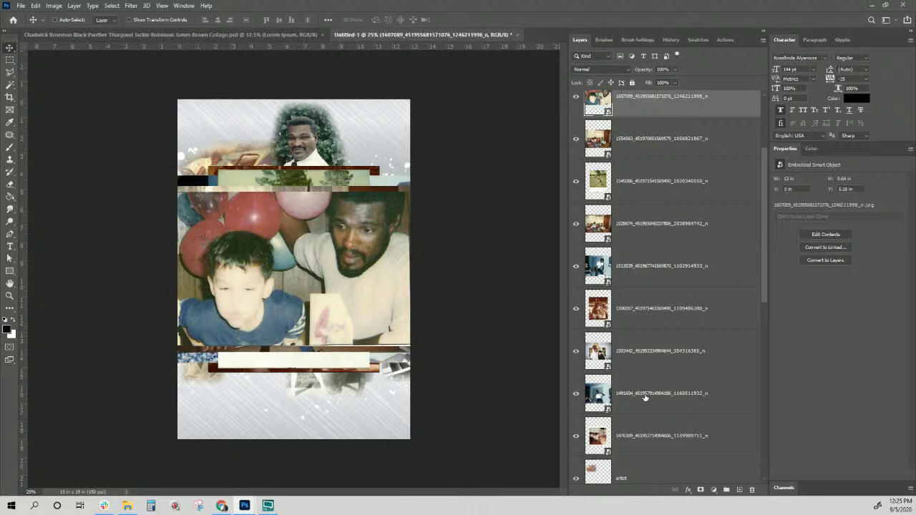
scroll(645, 380, "up", 1)
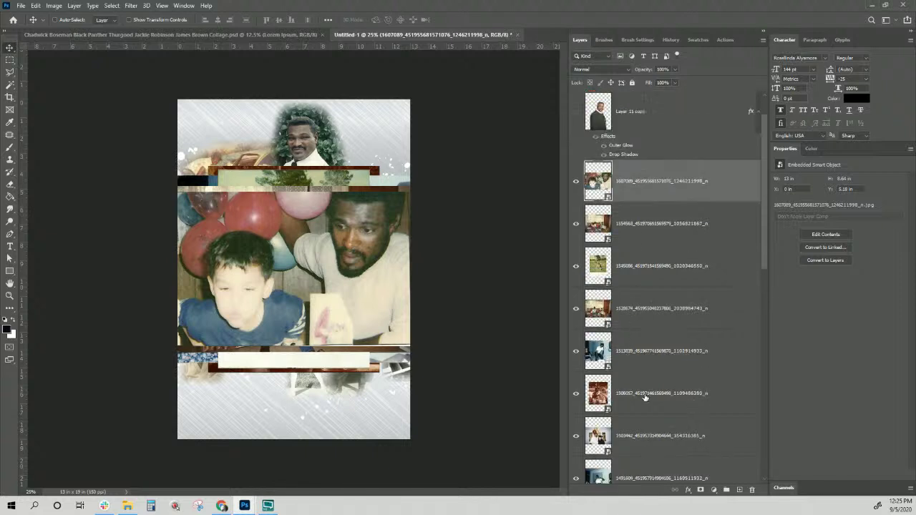
left_click(576, 182)
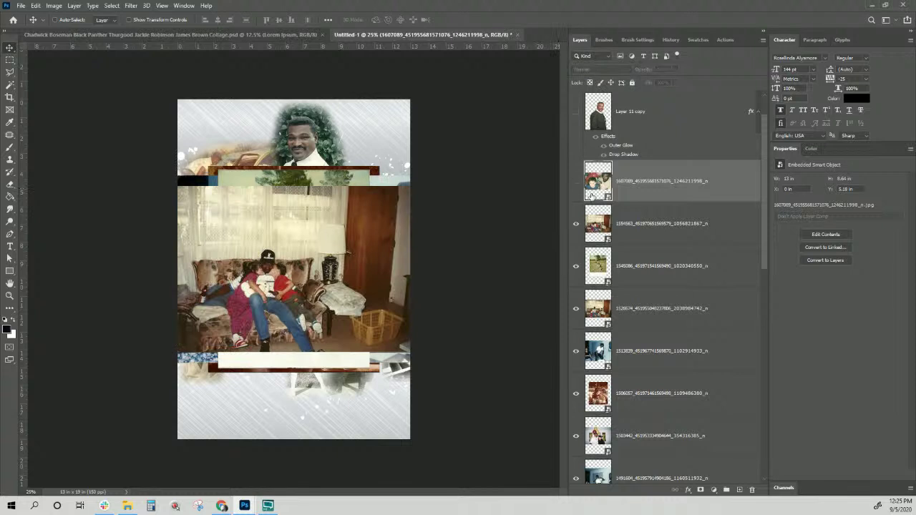
Step: Hide the two living-room sofa photo layers and the grassy field photo layer between them
left_click(644, 231)
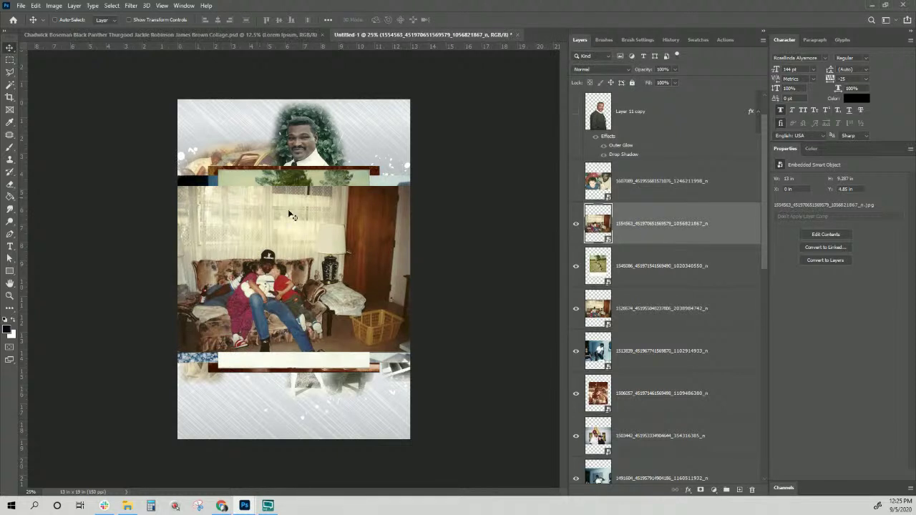
left_click(575, 225)
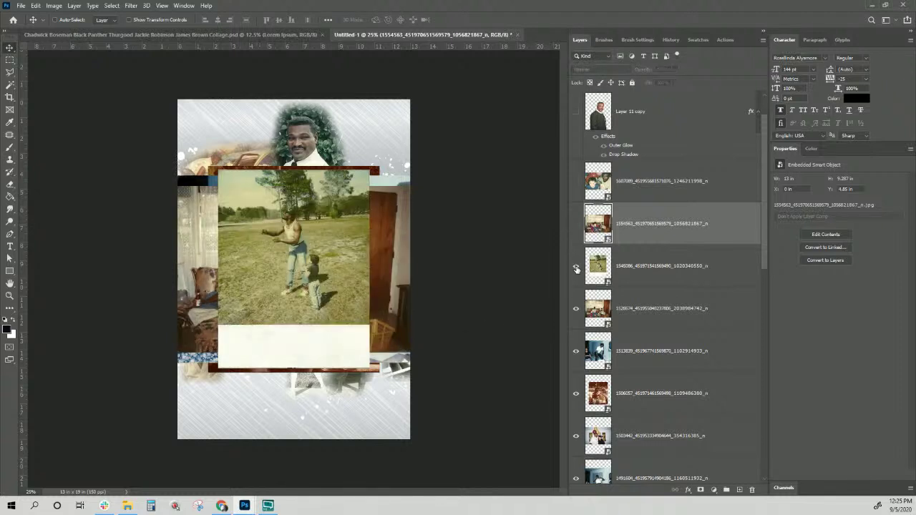
left_click(576, 267)
scroll(600, 291, "down", 2)
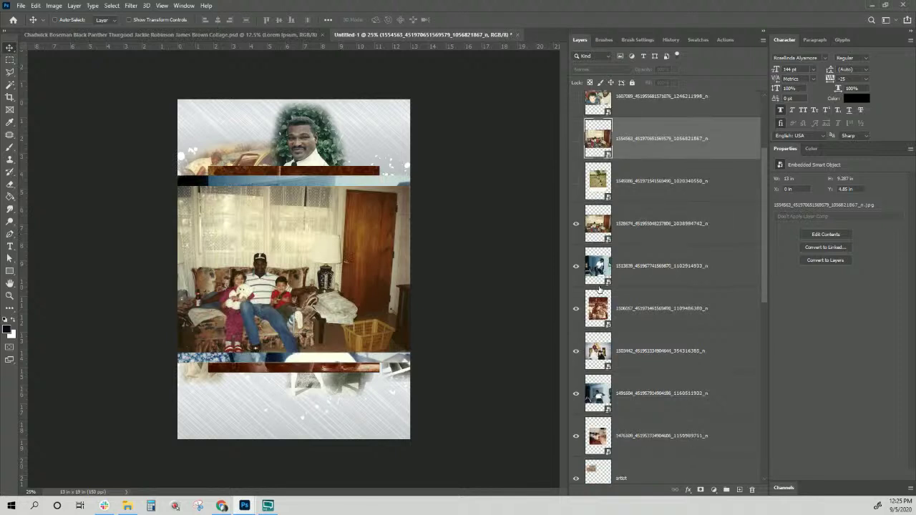
left_click(576, 226)
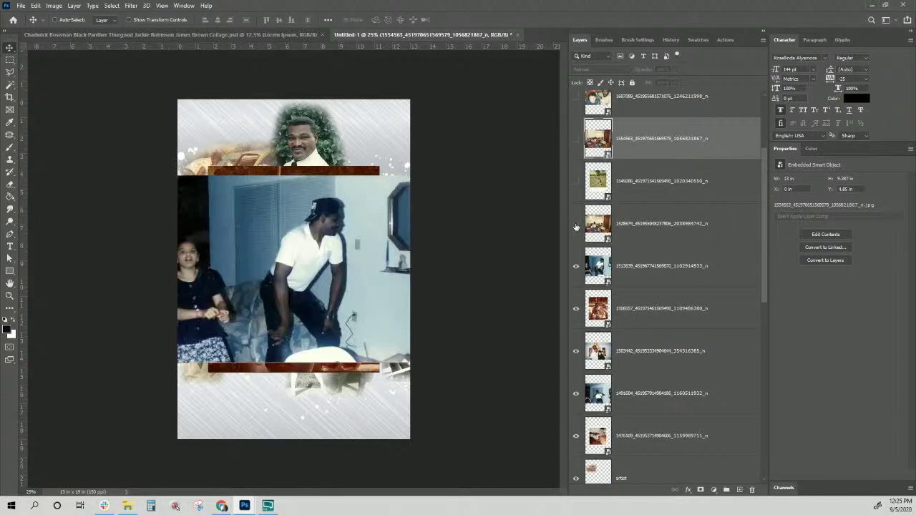
Step: Hide the photo layer of the man in the white shirt and cap and the one of the man holding a baby on a car
left_click(656, 268)
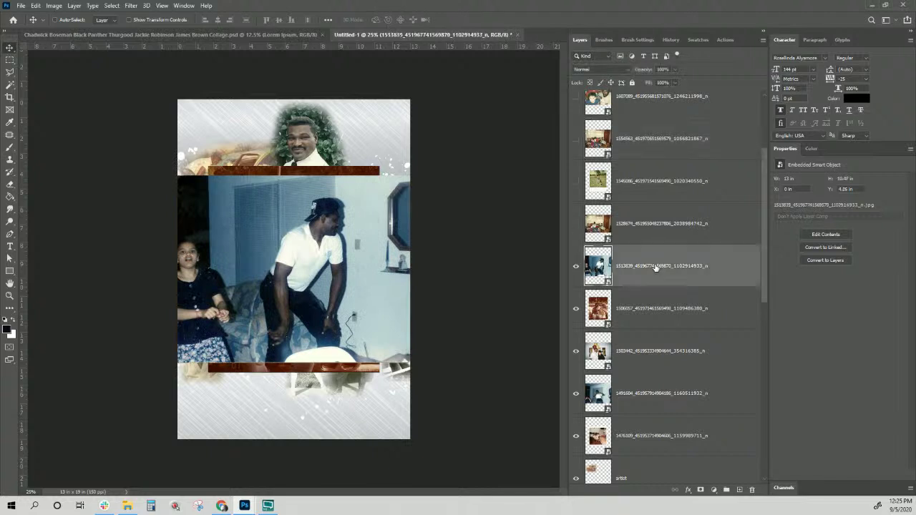
left_click(576, 266)
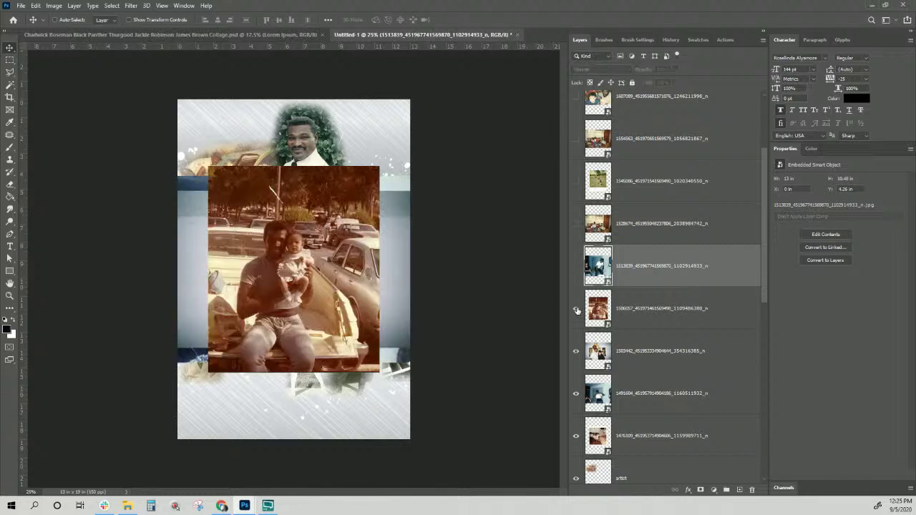
left_click(576, 309)
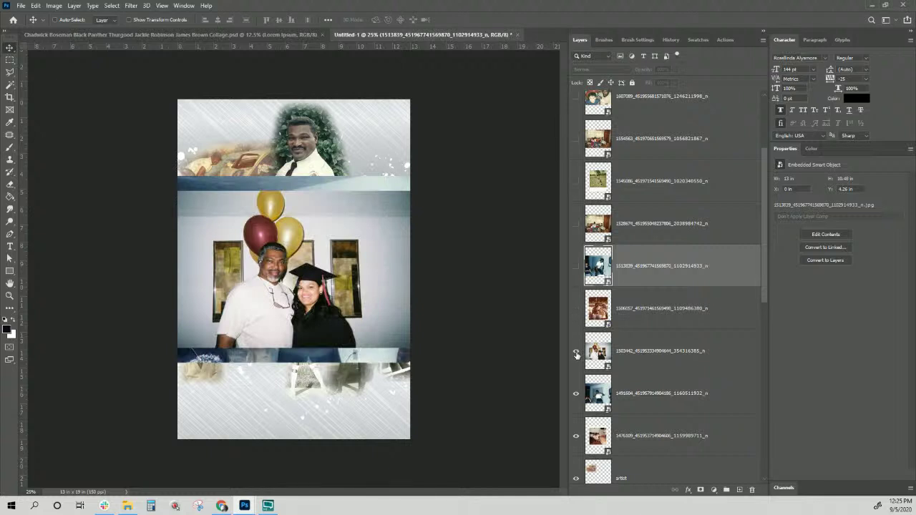
Step: Hide the graduation photo and the two photo layers directly beneath it, and make the artist layer active
left_click(650, 352)
scroll(650, 352, "down", 1)
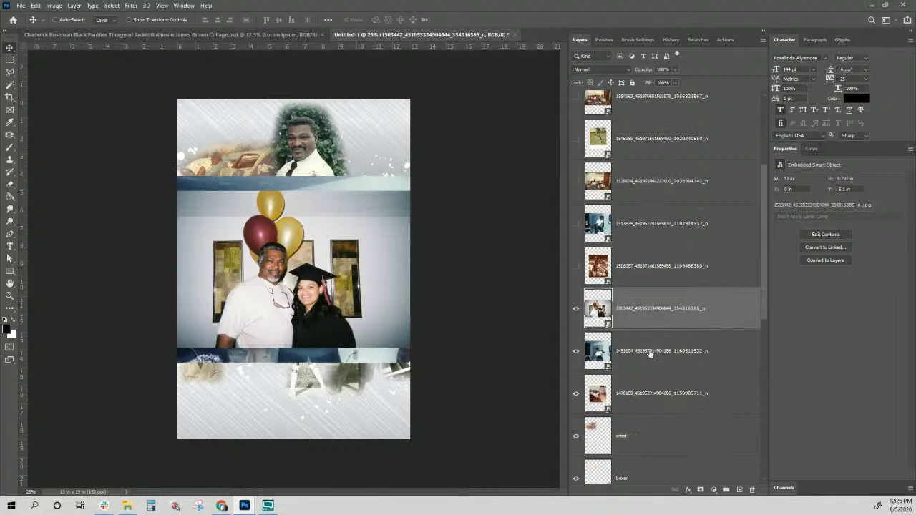
left_click(576, 310)
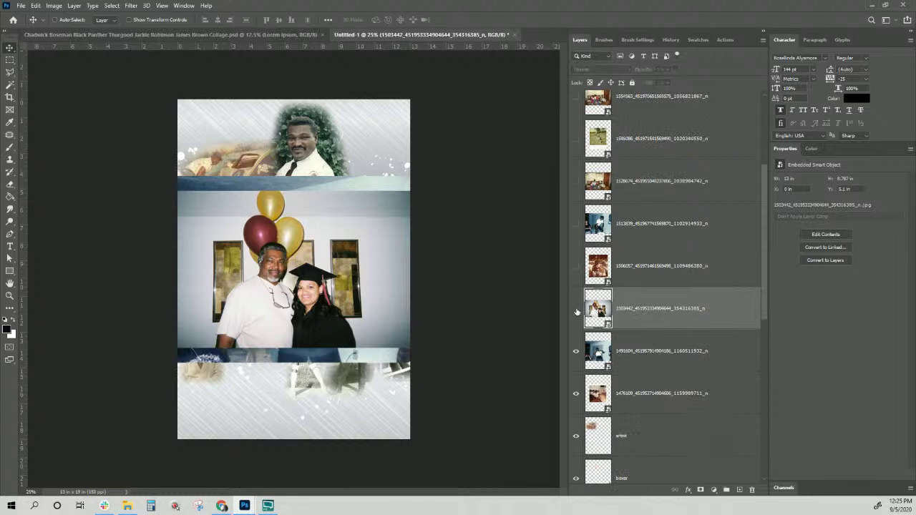
left_click(575, 352)
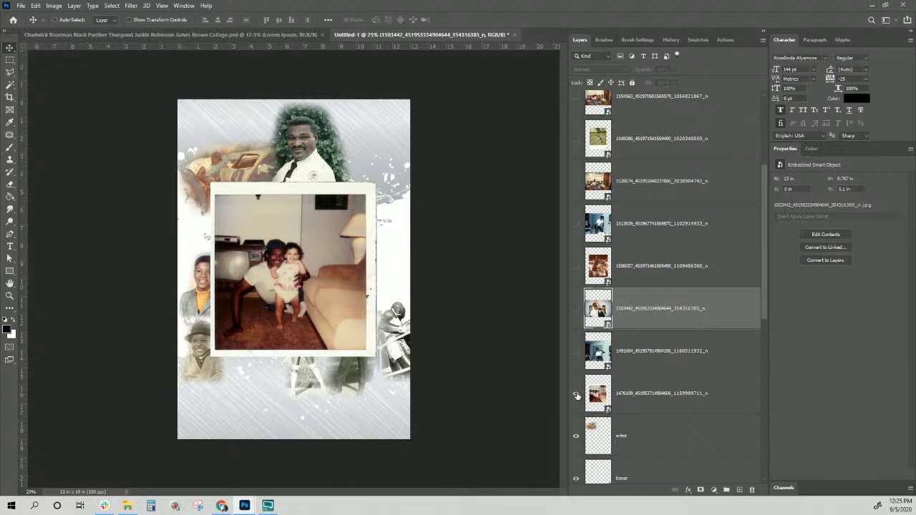
left_click(577, 395)
left_click(655, 436)
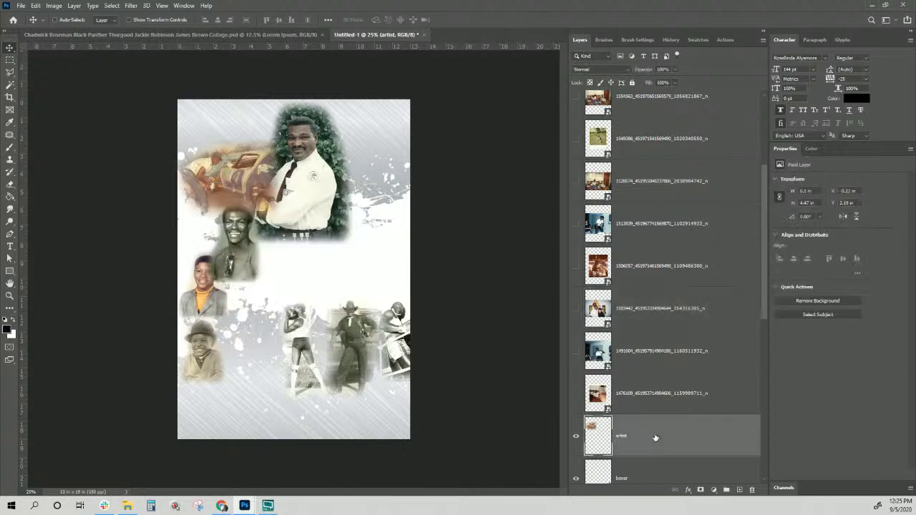
scroll(654, 436, "down", 3)
scroll(655, 436, "down", 3)
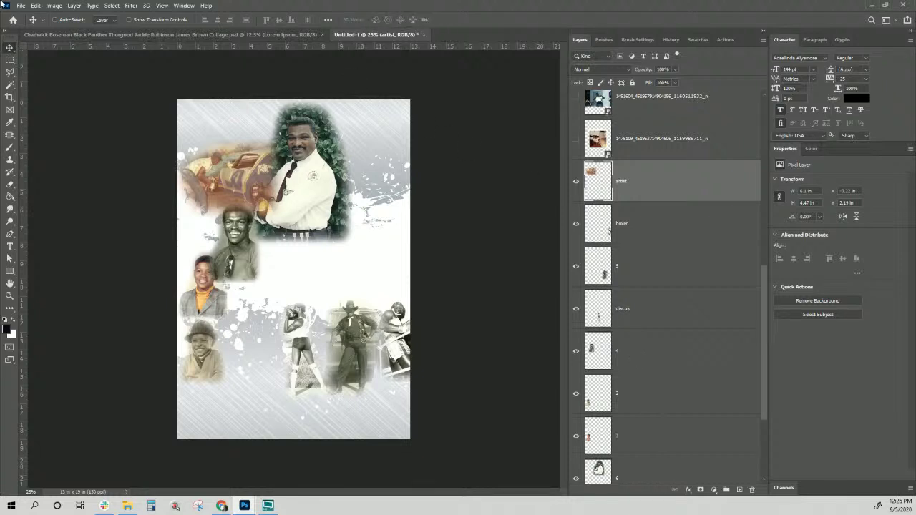
Step: Open the recent file All-Over Black Panther inspired birthday shirt template.psd
left_click(27, 8)
mouse_move(62, 63)
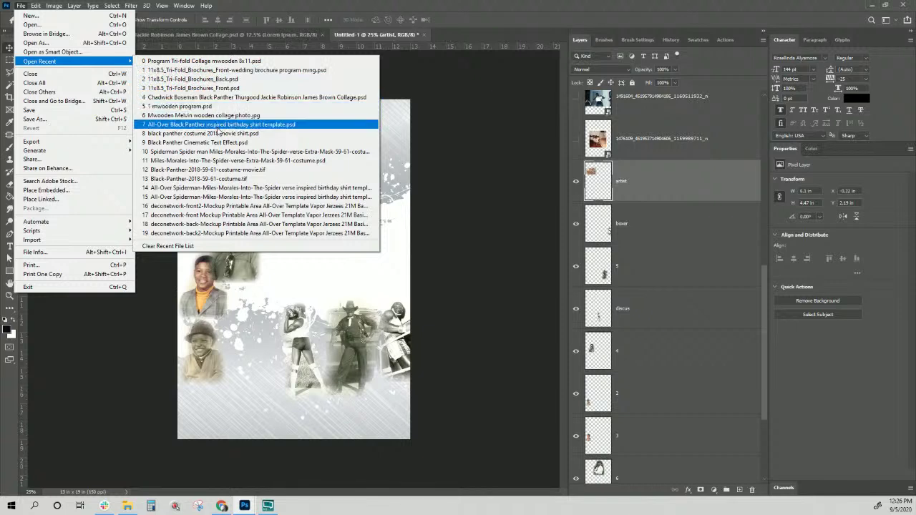
left_click(215, 128)
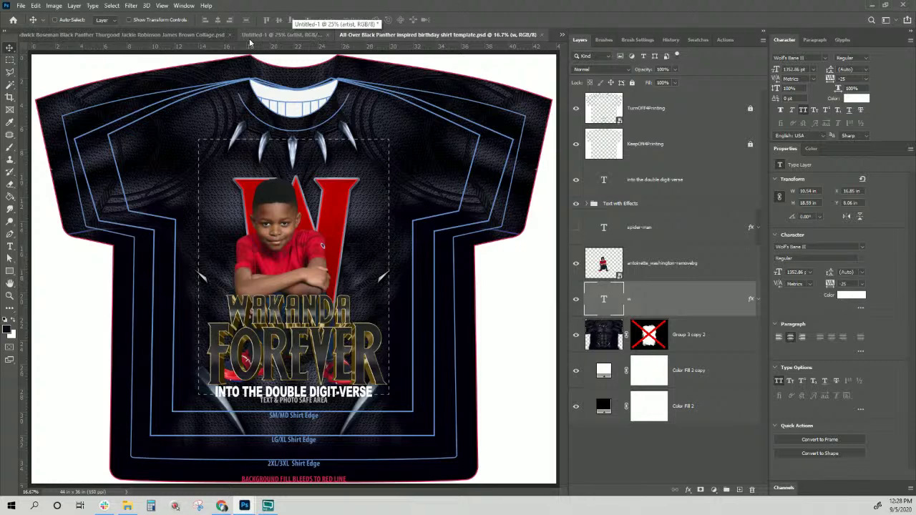
Step: View the Chadwick Boseman collage document as a reference, and return to the untitled collage's uppermost layers
left_click(174, 40)
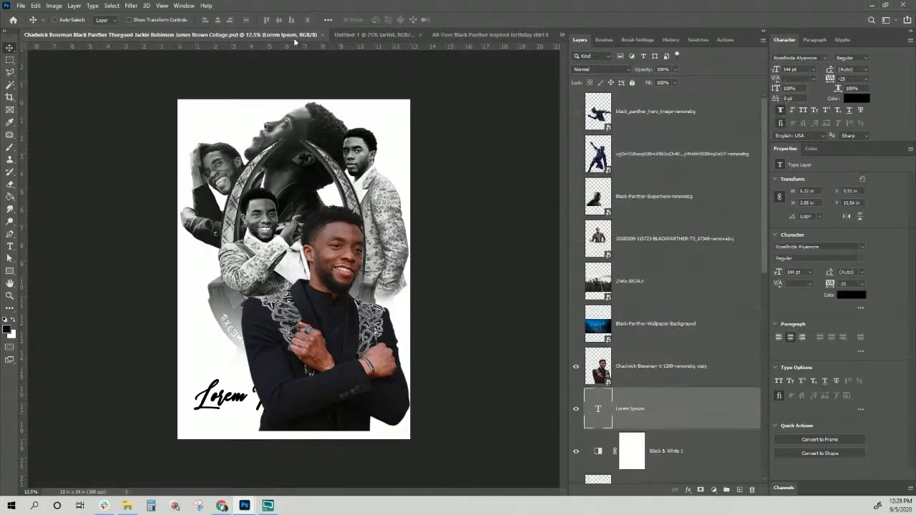
left_click(358, 34)
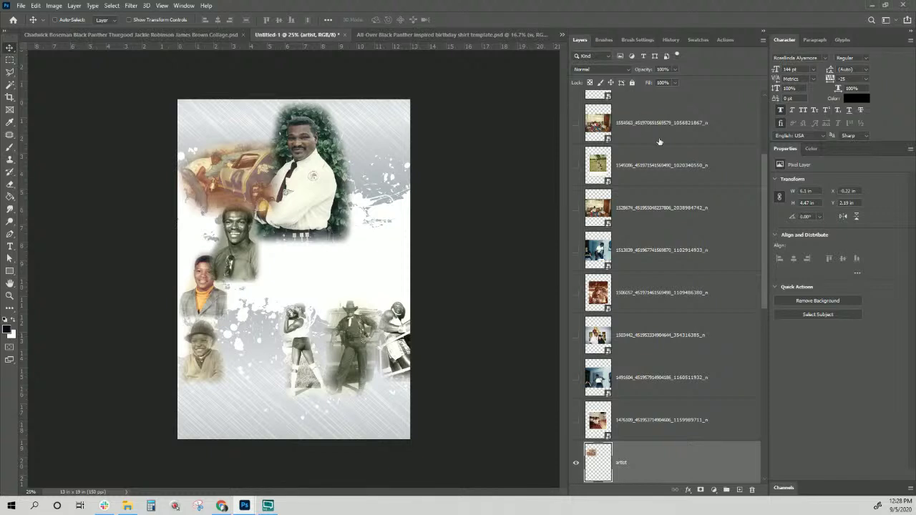
scroll(649, 179, "up", 2)
scroll(650, 179, "up", 1)
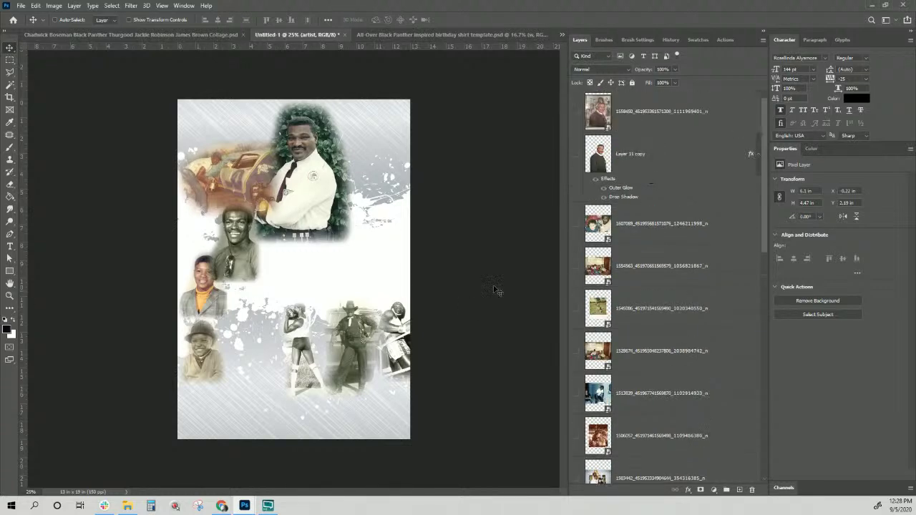
Step: Show the large cut-out portrait on Layer 11 copy and make that layer active
scroll(634, 254, "down", 4)
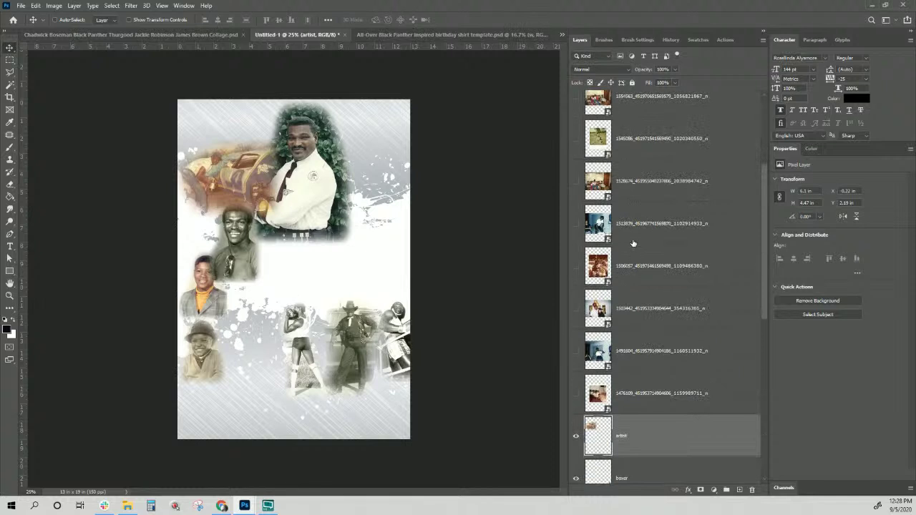
scroll(630, 231, "down", 2)
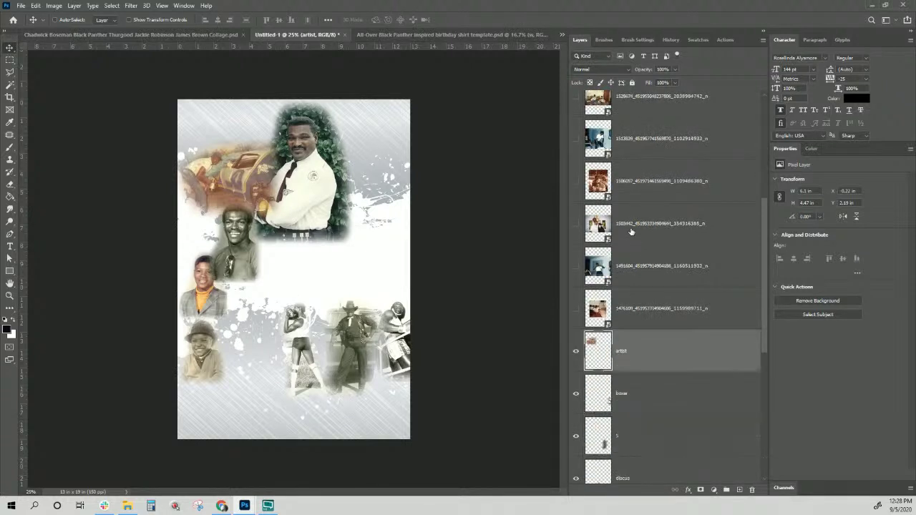
left_click(633, 181)
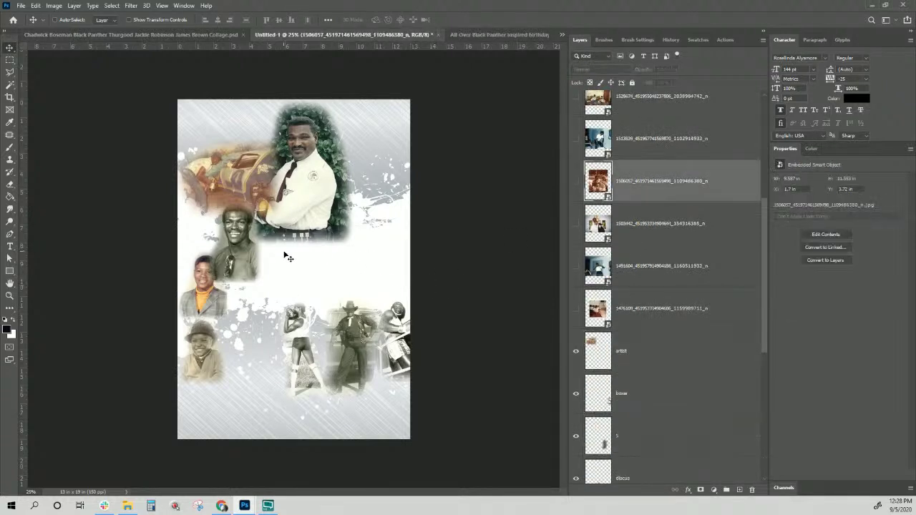
scroll(620, 310, "up", 2)
scroll(620, 308, "up", 4)
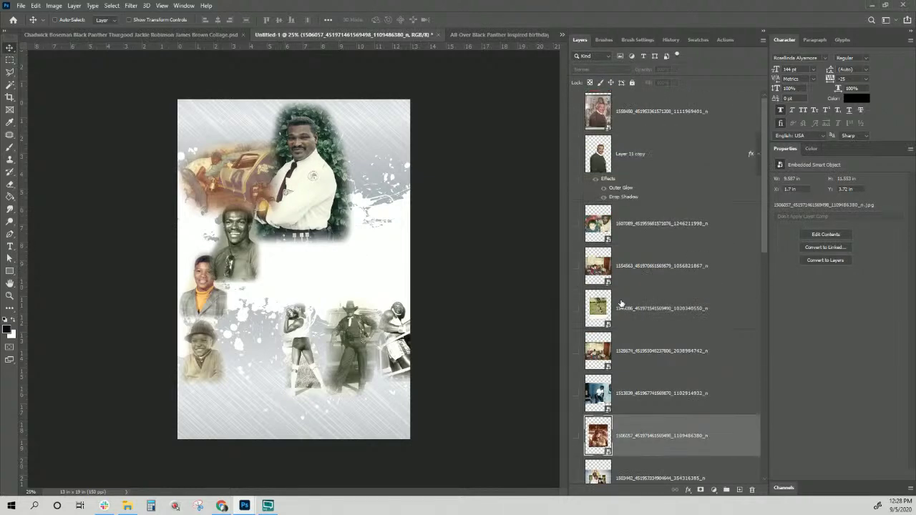
left_click(577, 155)
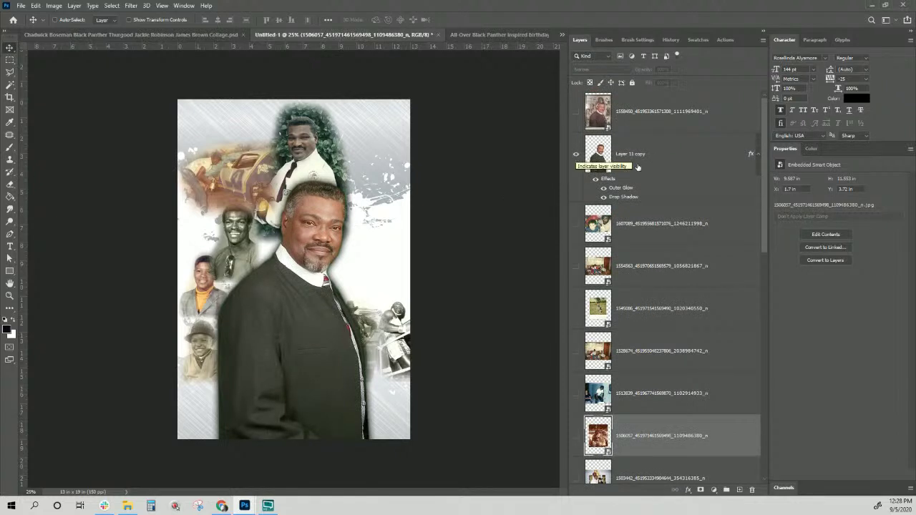
left_click(669, 169)
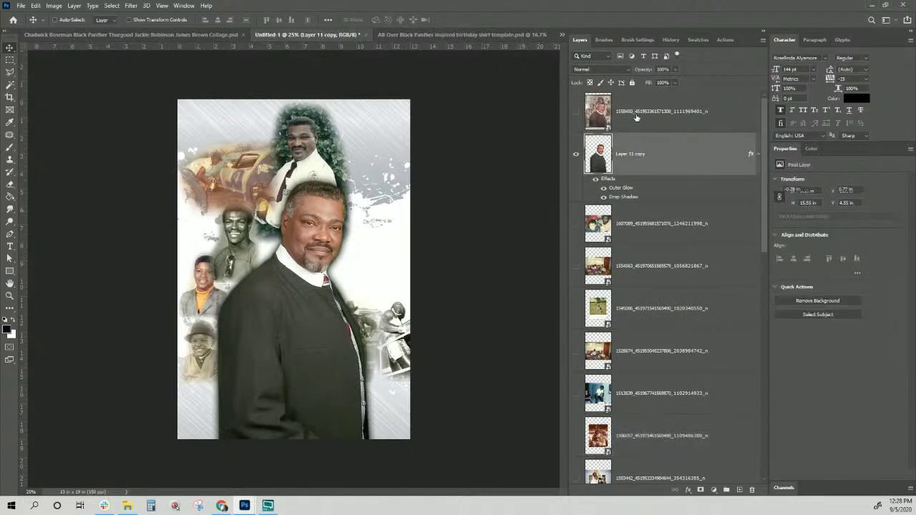
Step: Toggle the framed reference photo to compare it with the collage, leaving it shown and Layer 11 copy hidden
left_click(636, 118)
left_click(576, 111)
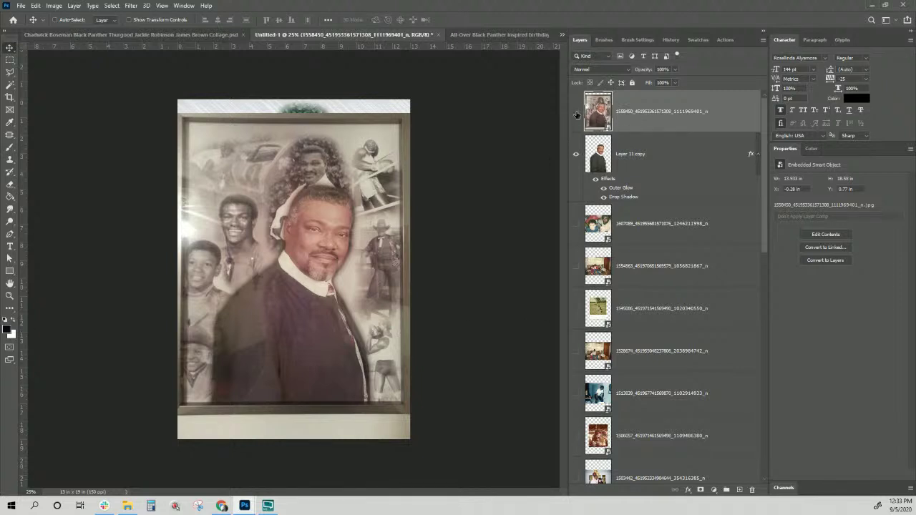
left_click(577, 115)
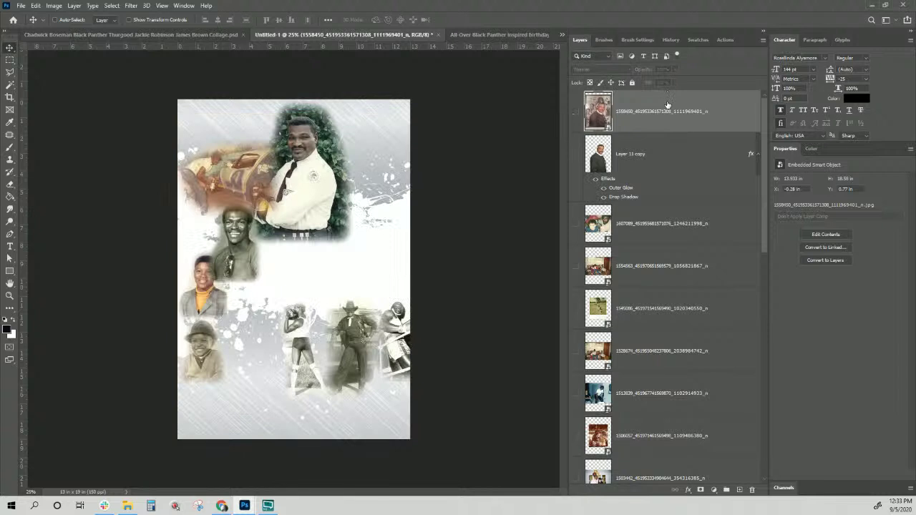
left_click(576, 115)
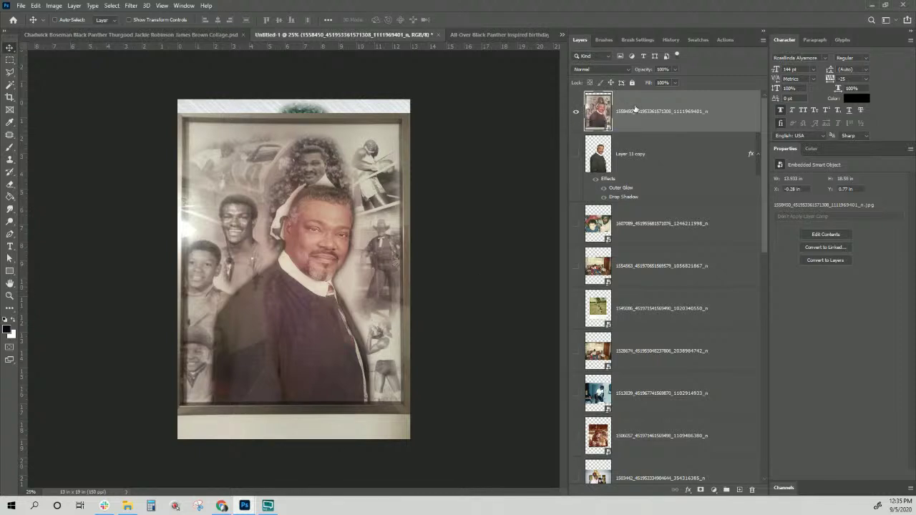
Step: Move the framed reference photo layer beneath layer 6 and above Vector Smart Object copy, so the cut-outs sit over it
scroll(637, 384, "down", 1)
left_click_drag(622, 505, 604, 362)
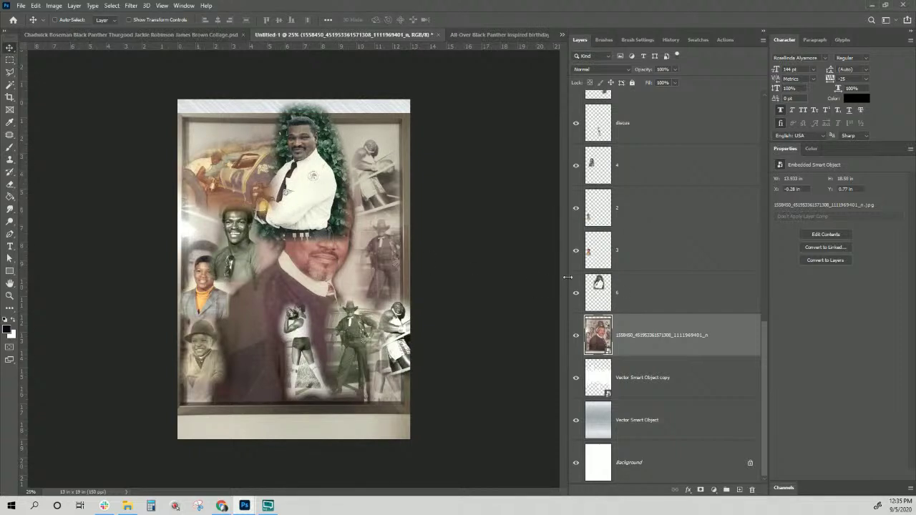
scroll(612, 209, "up", 5)
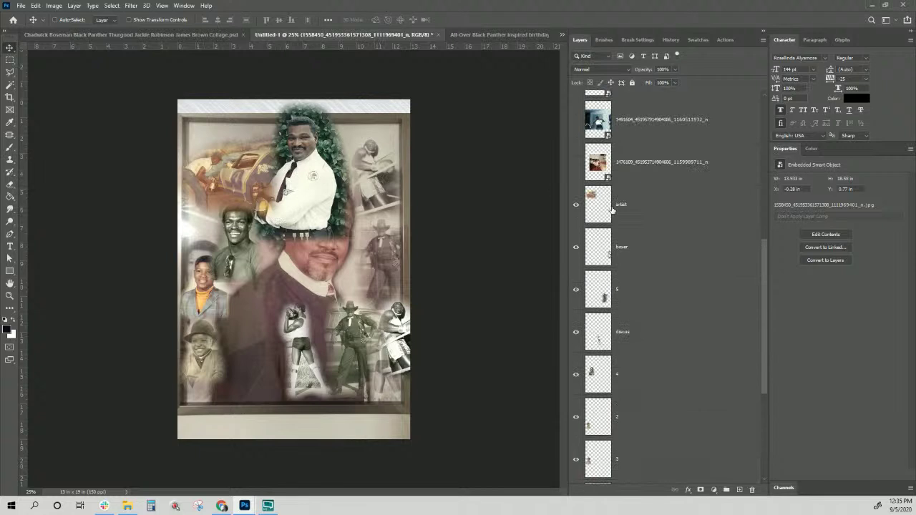
scroll(612, 209, "down", 3)
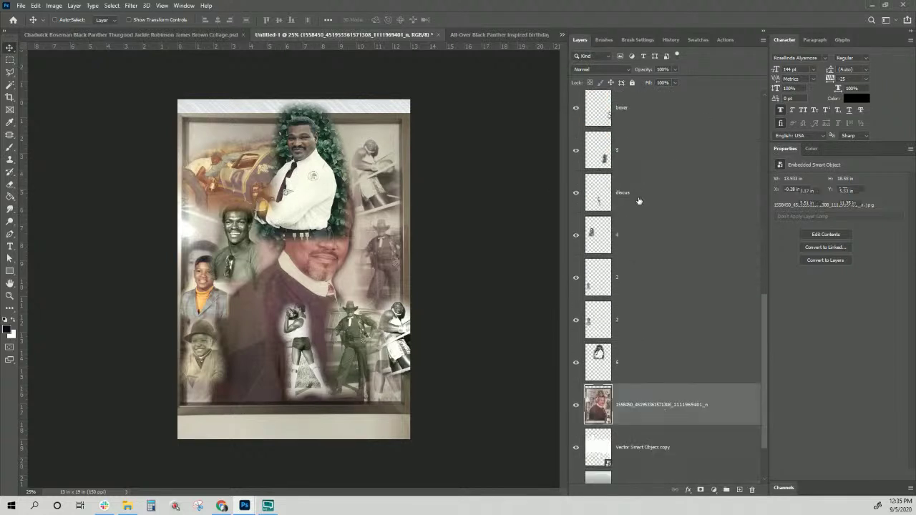
Step: Place the discus, layer 5 cowboy and boxer cut-outs over their matching figures along the right side of the reference photo
left_click(620, 208)
left_click_drag(361, 342, 463, 347)
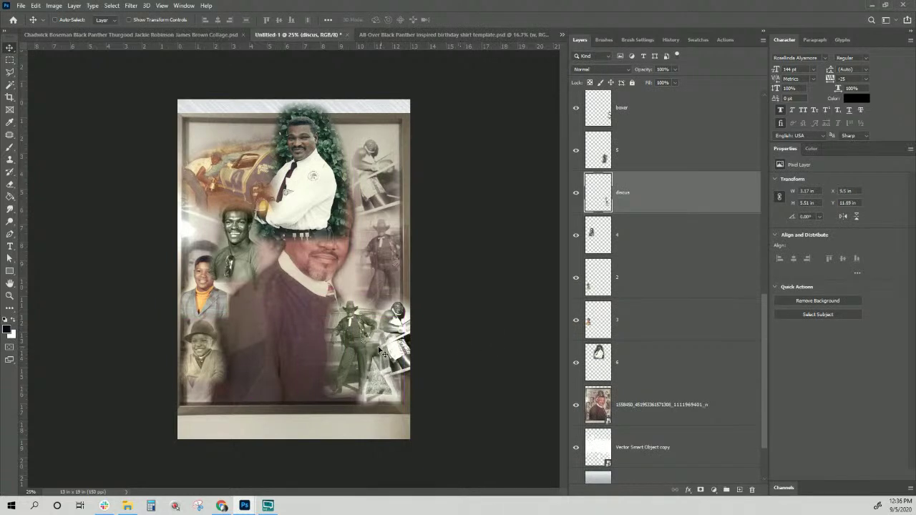
right_click(350, 322)
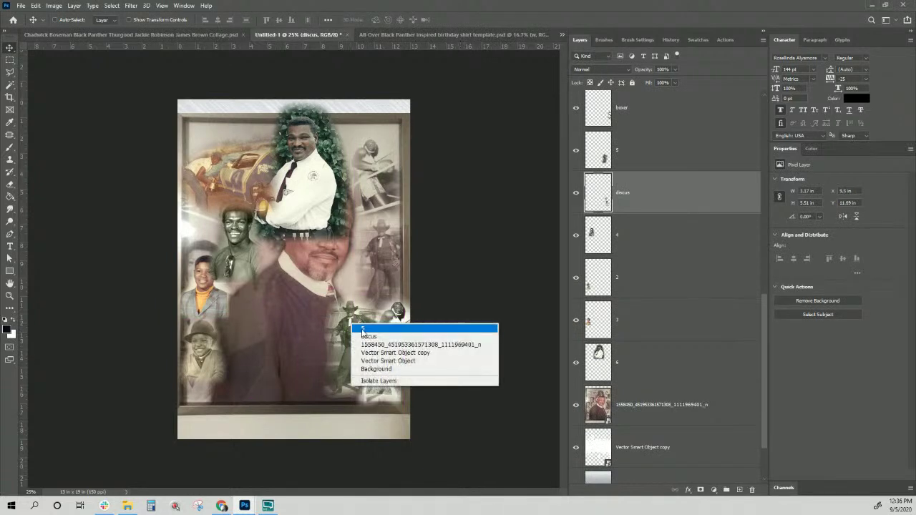
left_click(361, 328)
left_click_drag(350, 338, 357, 249)
right_click(386, 317)
left_click(406, 331)
left_click_drag(390, 336, 365, 171)
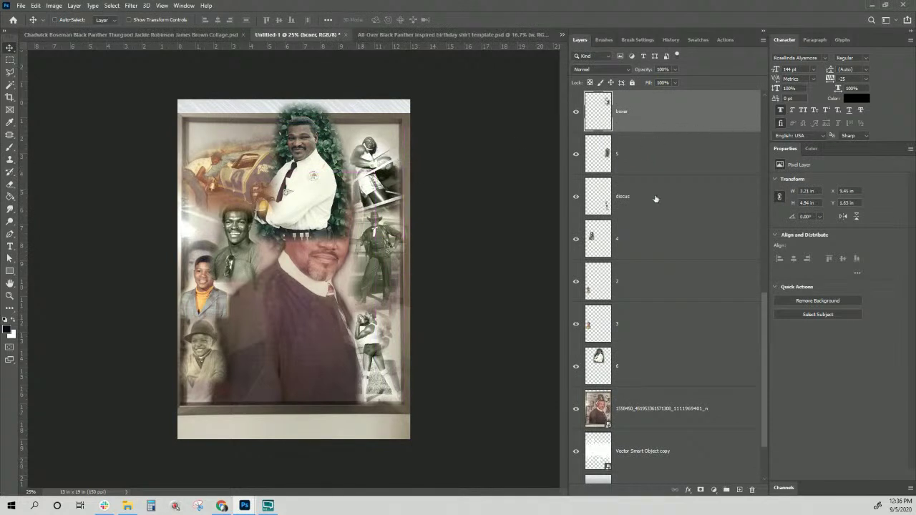
Step: Show the large portrait on Layer 11 copy and hide the framed reference photo
left_click(672, 374)
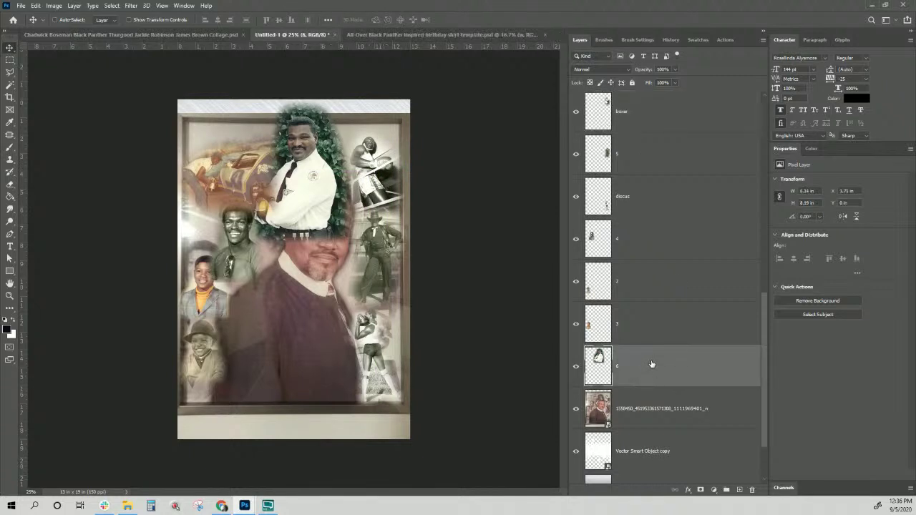
scroll(651, 364, "up", 10)
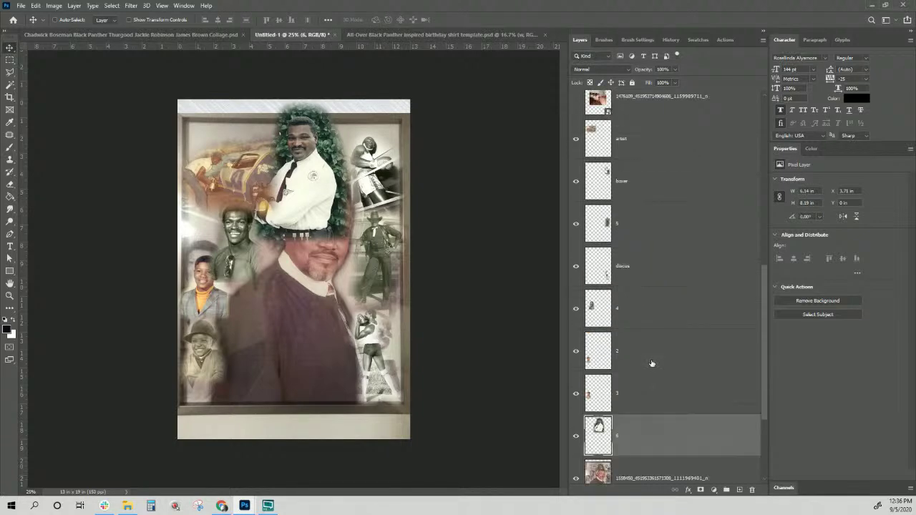
scroll(716, 215, "up", 3)
left_click(576, 113)
scroll(691, 265, "down", 12)
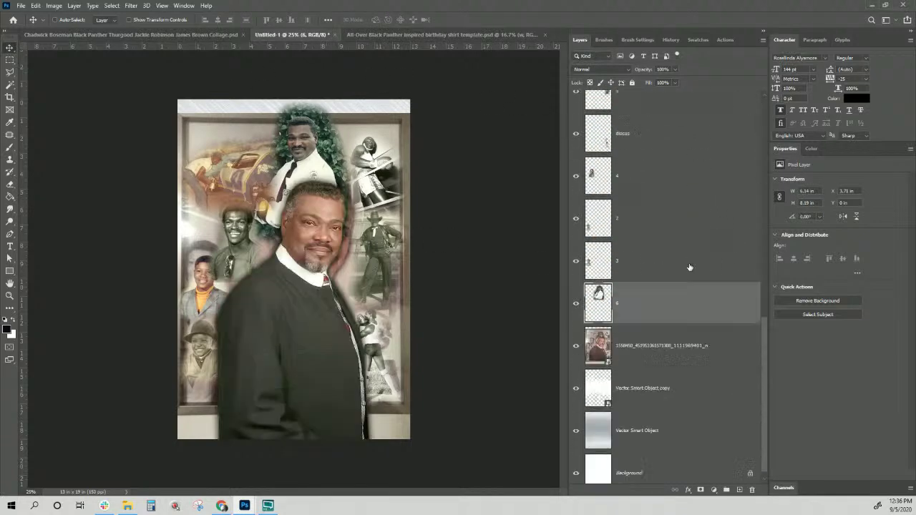
left_click(666, 343)
left_click(576, 337)
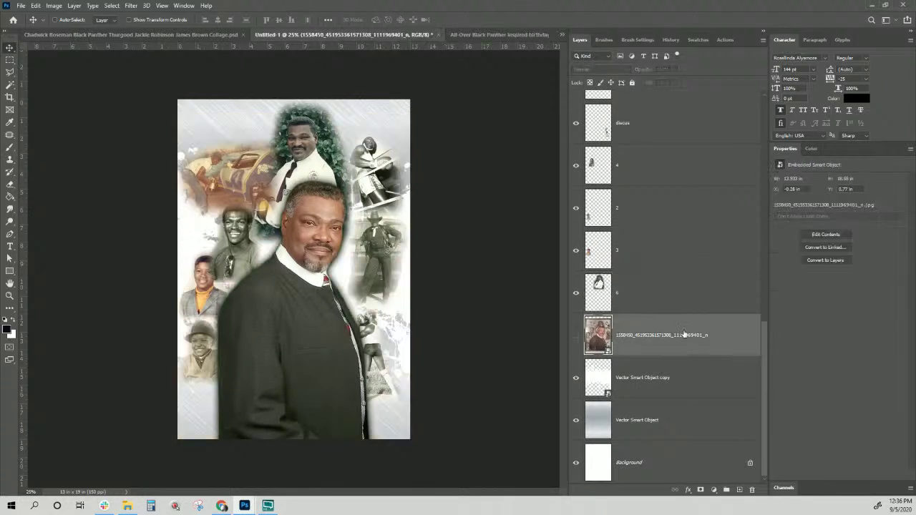
Step: Inspect the Vector Smart Object background layer and its copy, the hidden reference photo layer and the artist layer
left_click(659, 438)
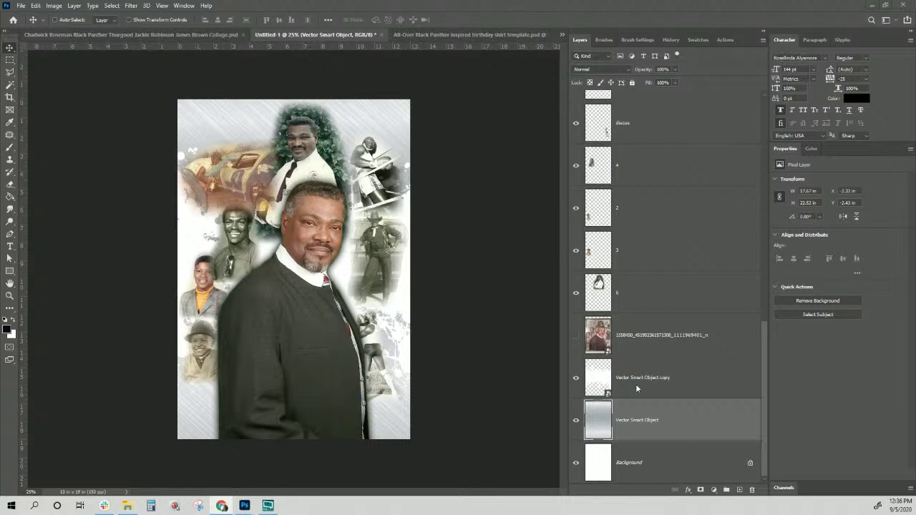
left_click(675, 383)
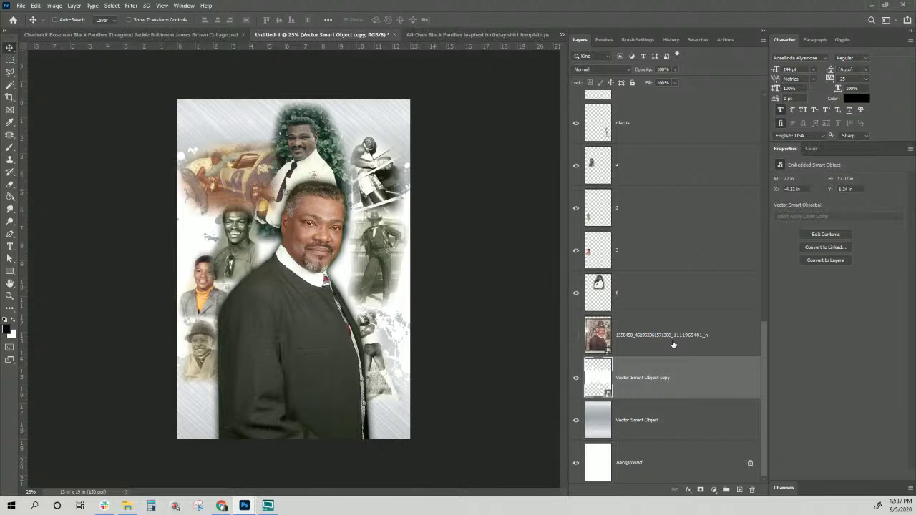
left_click(673, 344)
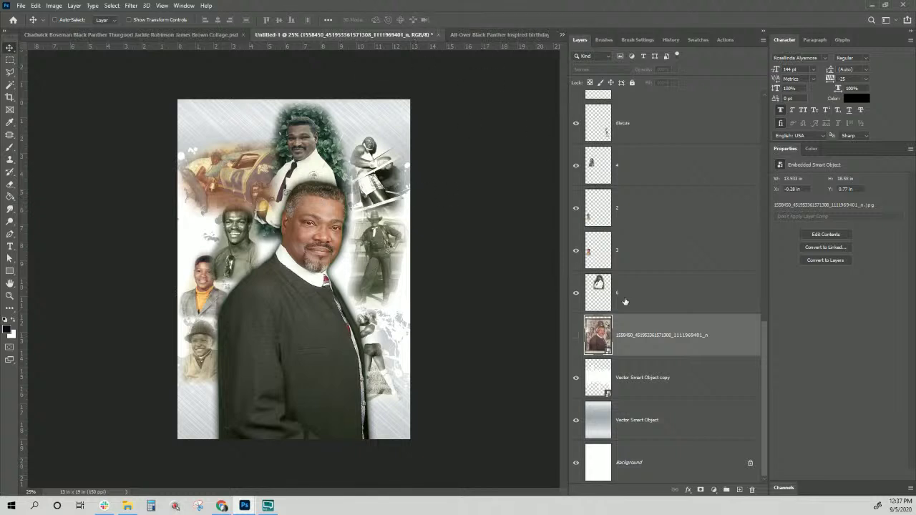
scroll(638, 371, "up", 5)
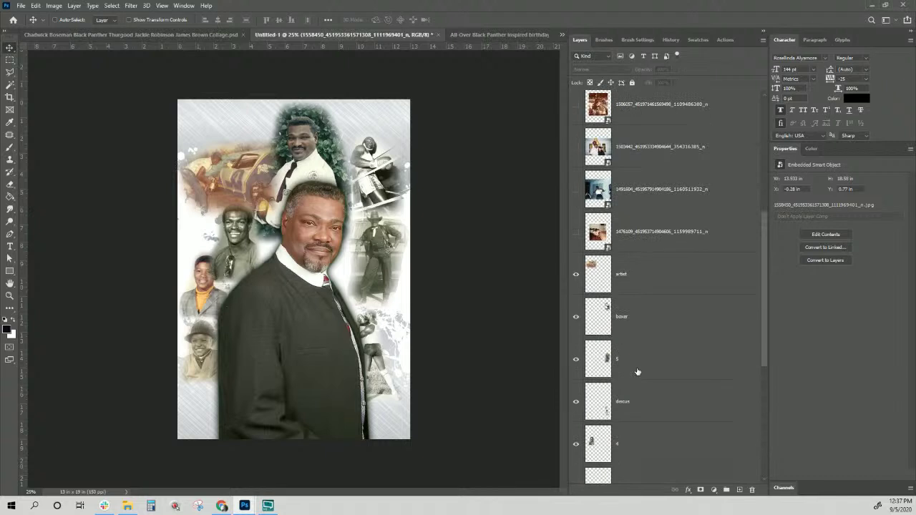
left_click(636, 271)
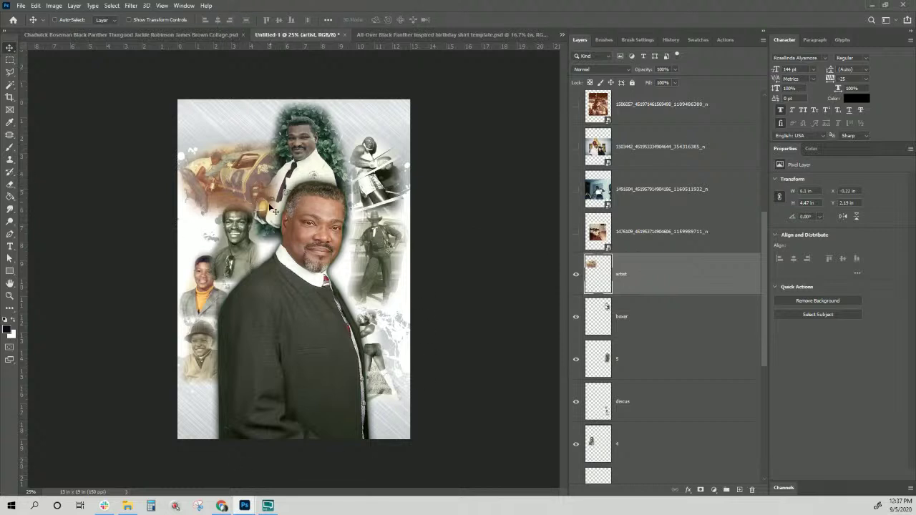
Step: Try placing layer 3, the boy in the orange turtleneck, directly beneath layer 6 in the stack
right_click(203, 279)
left_click(215, 290)
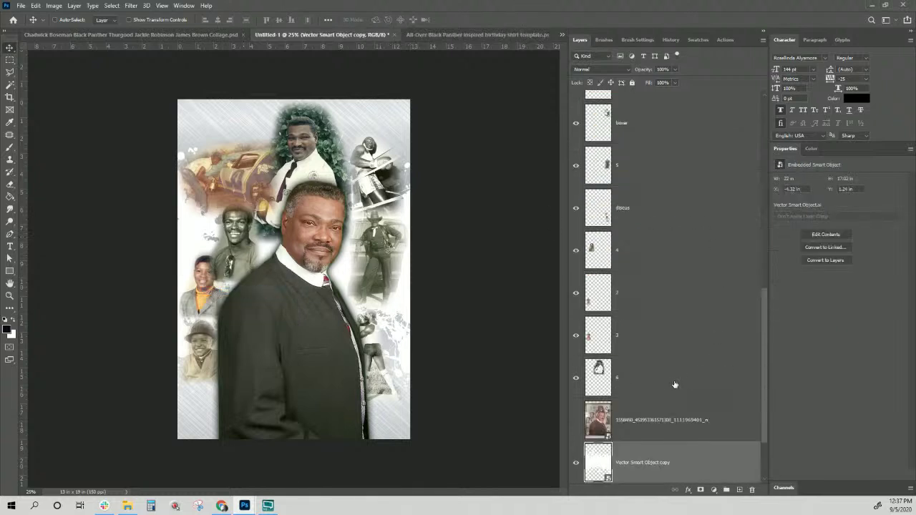
right_click(207, 293)
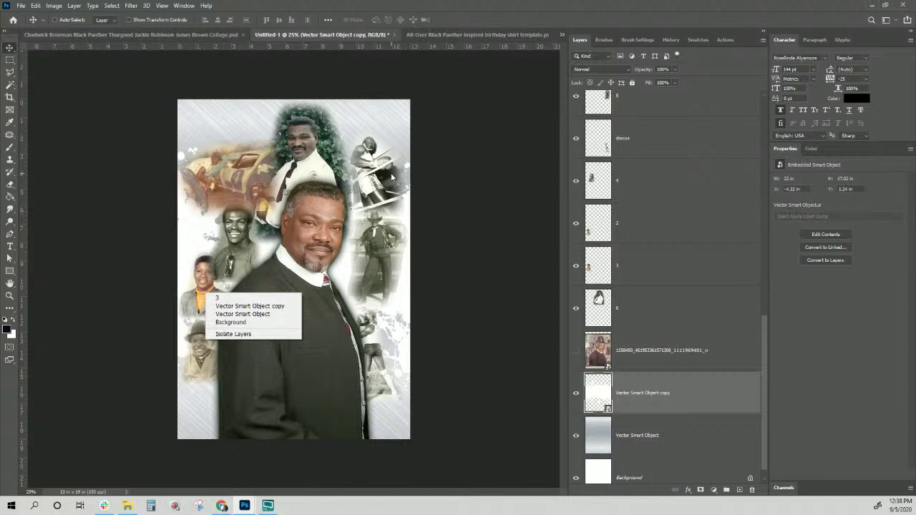
left_click(270, 298)
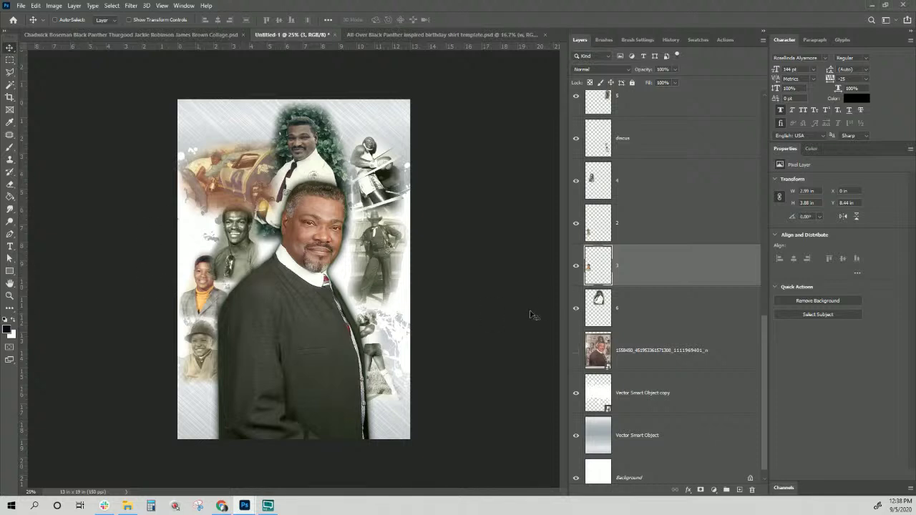
left_click_drag(677, 275, 670, 327)
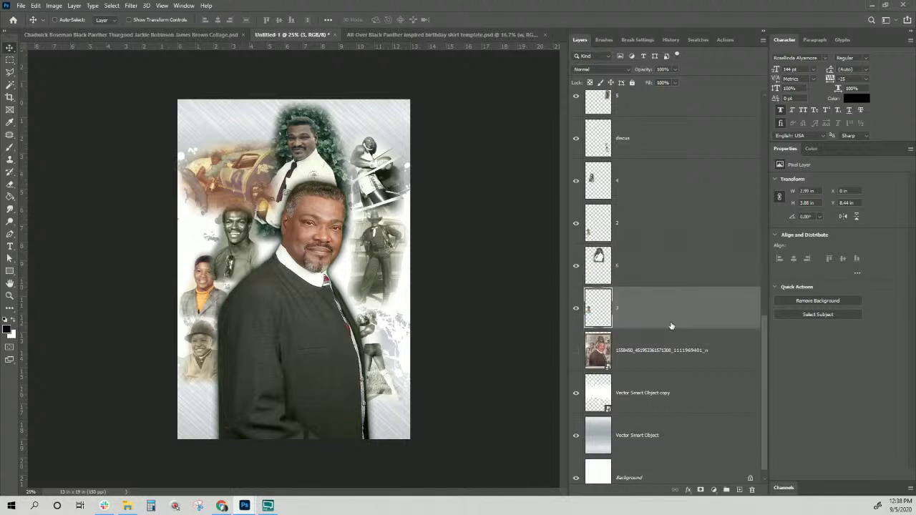
Step: Move layer 3, the boy in the orange turtleneck, up to directly above layer 2 in the stack
left_click(622, 269)
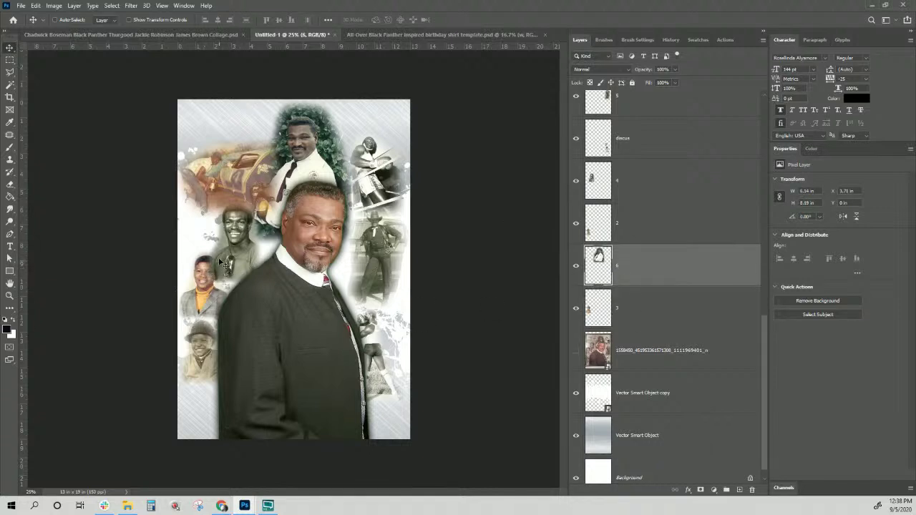
right_click(205, 287)
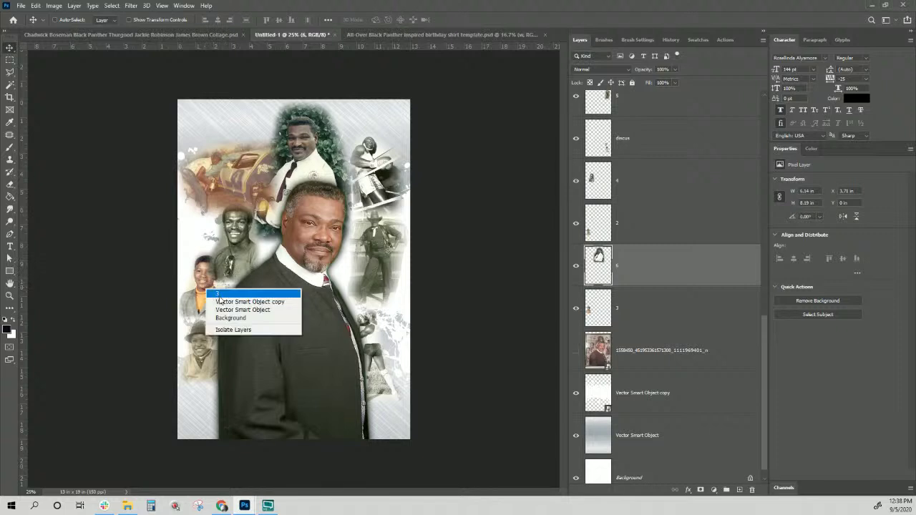
left_click(236, 292)
left_click_drag(635, 312, 636, 210)
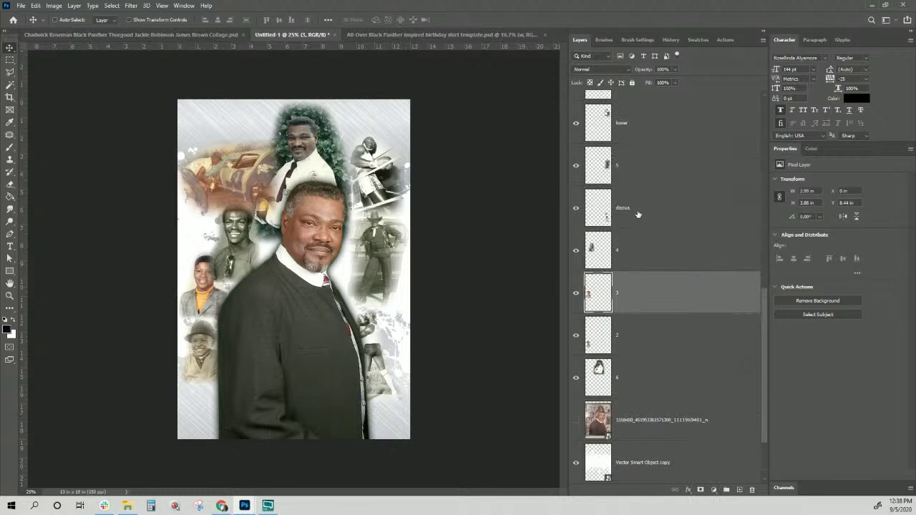
Step: Flash layer 4's visibility to identify its figure, and place the layer directly beneath layer 3 in the stack
left_click_drag(646, 266, 640, 149)
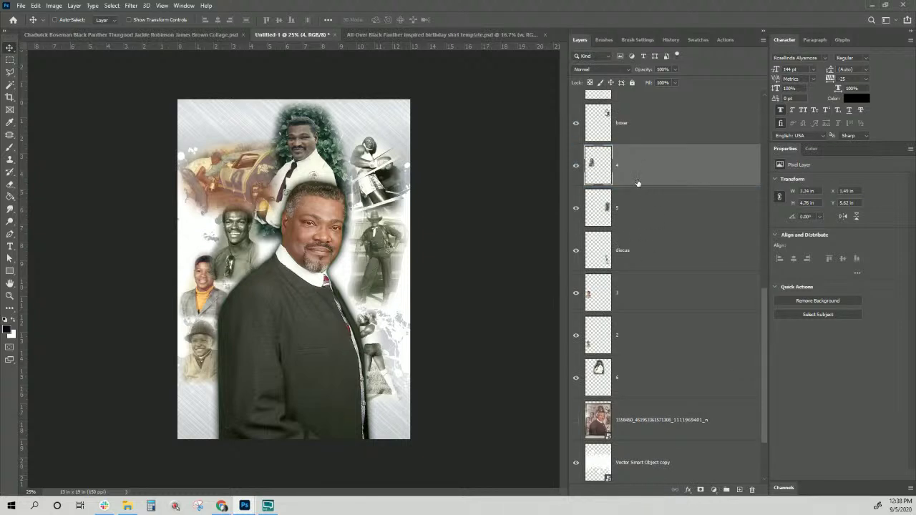
scroll(637, 184, "up", 2)
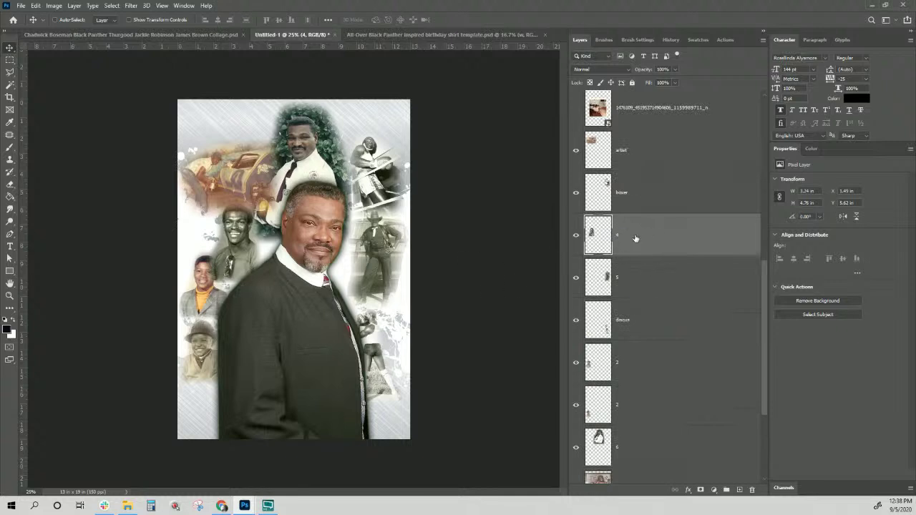
left_click(576, 235)
left_click(576, 235)
left_click_drag(666, 242, 661, 381)
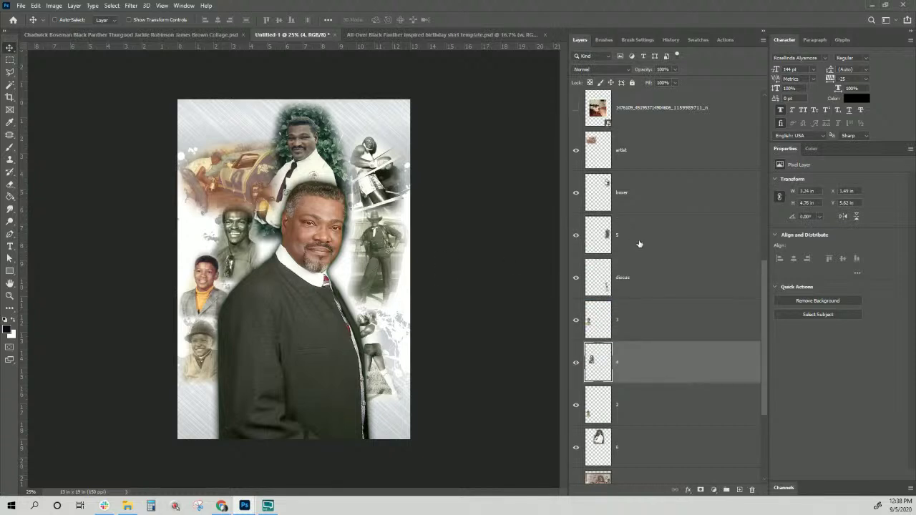
Step: Make layer 2 active and hide the white splattered Vector Smart Object copy background
scroll(666, 271, "down", 3)
left_click(658, 261)
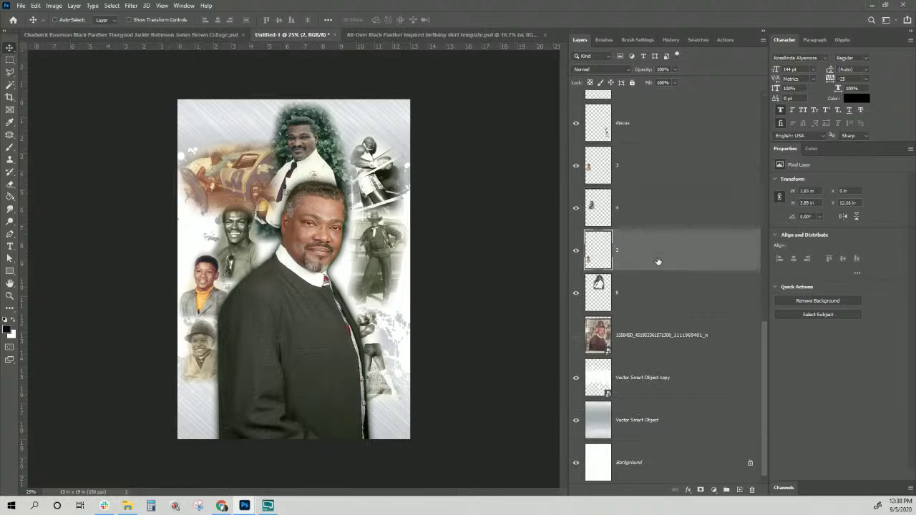
left_click(576, 378)
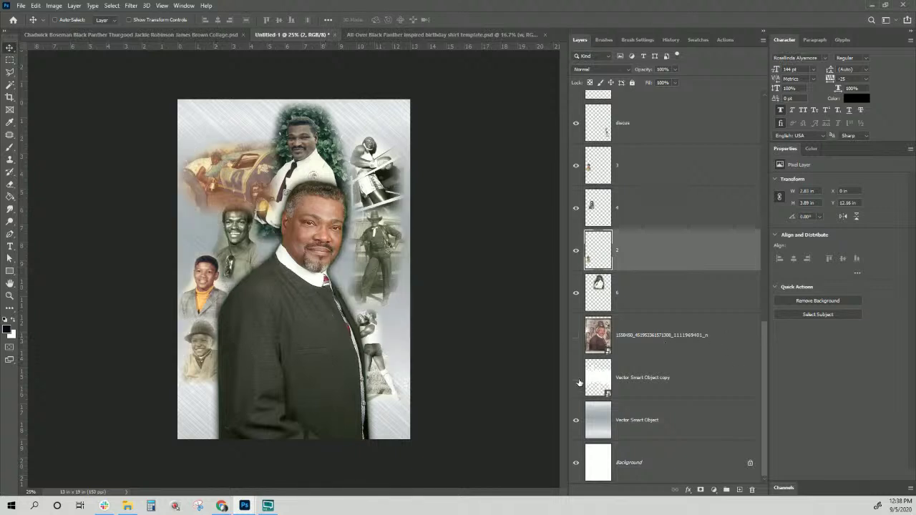
Step: Toggle the striped Vector Smart Object background to compare the collage with and without it, leaving it shown
left_click(671, 431)
left_click(576, 420)
left_click(576, 420)
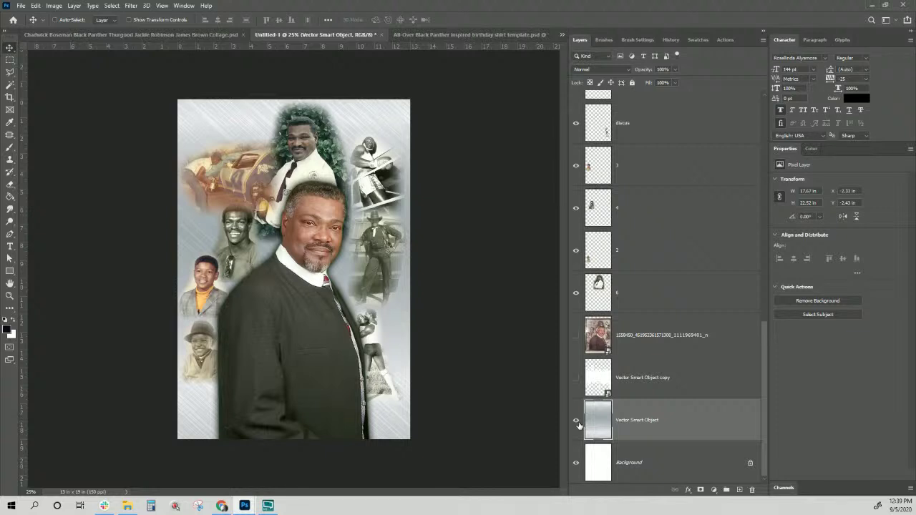
left_click(653, 379)
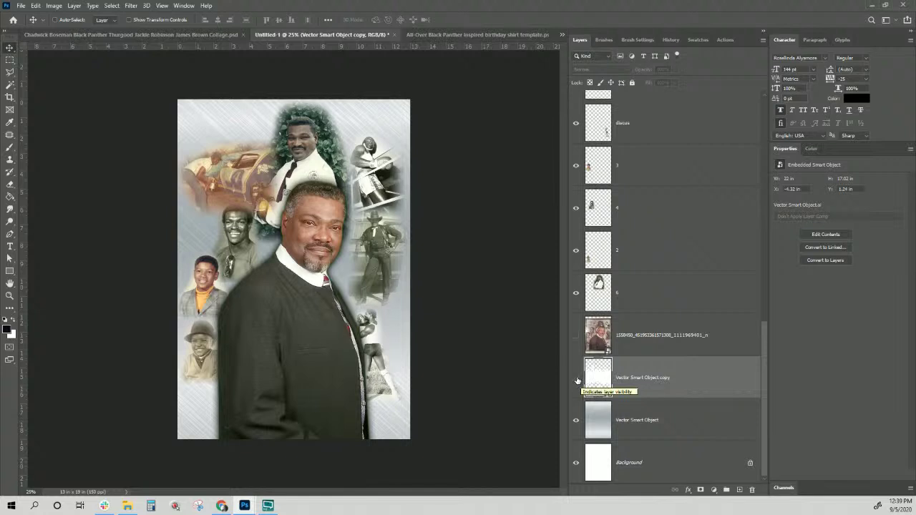
left_click(629, 422)
left_click(576, 422)
left_click(575, 422)
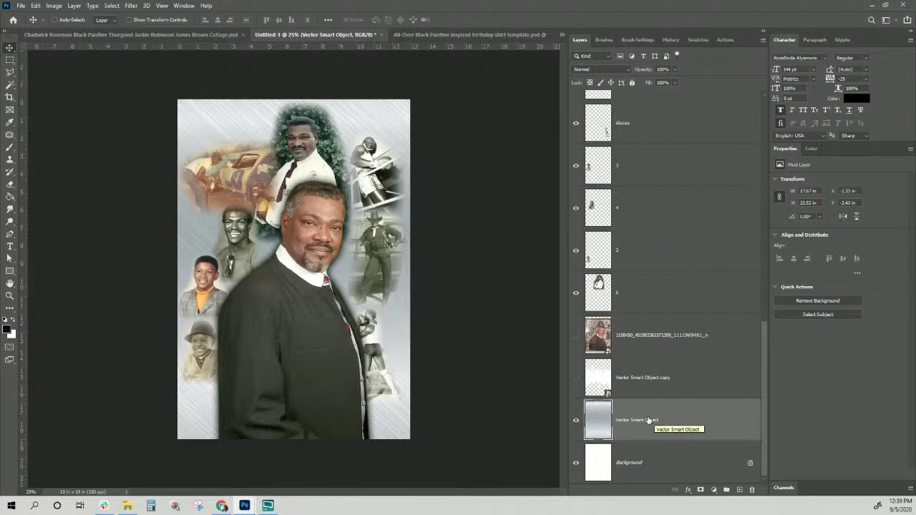
left_click(575, 422)
left_click(575, 422)
Step: Compare the collage with and without the Vector Smart Object copy overlay, leaving the overlay hidden
left_click(576, 380)
left_click(596, 381)
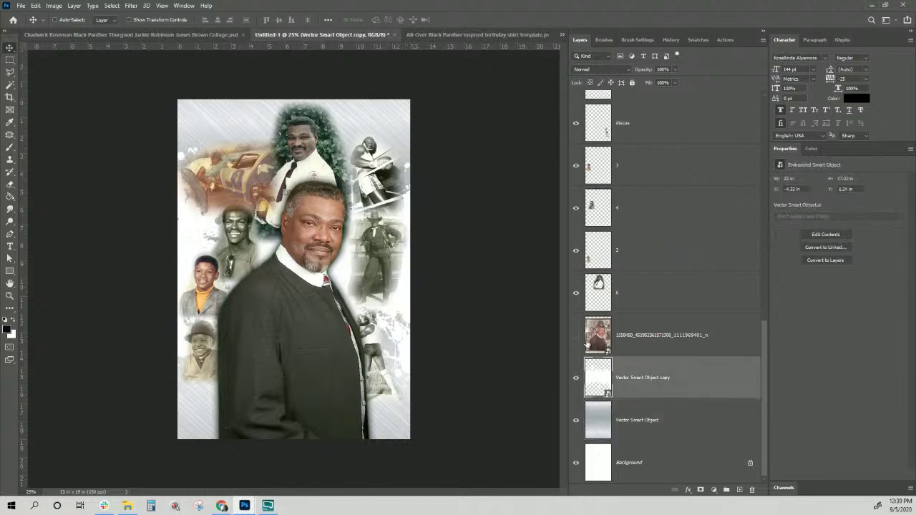
left_click(575, 380)
left_click(575, 380)
left_click(576, 380)
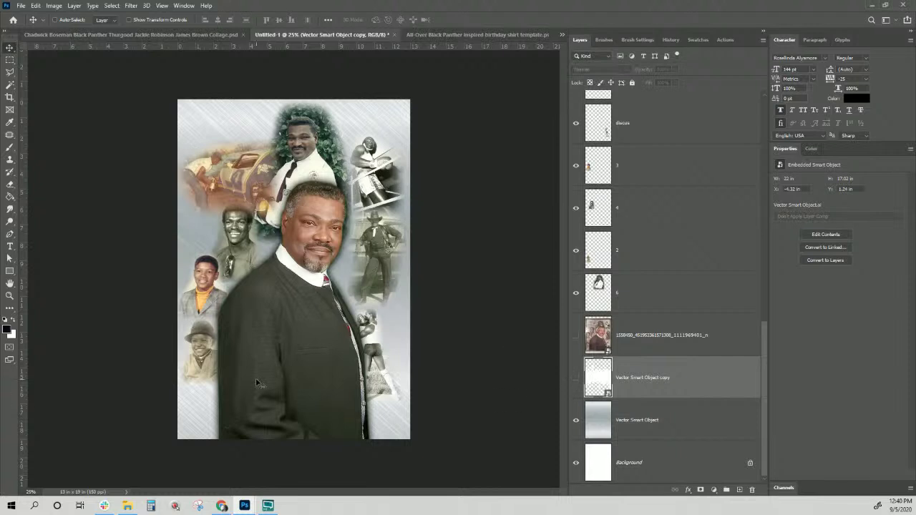
Step: Review the order of the cut-out layers from the reference photo and layer 6 up to the artist layer
left_click(650, 343)
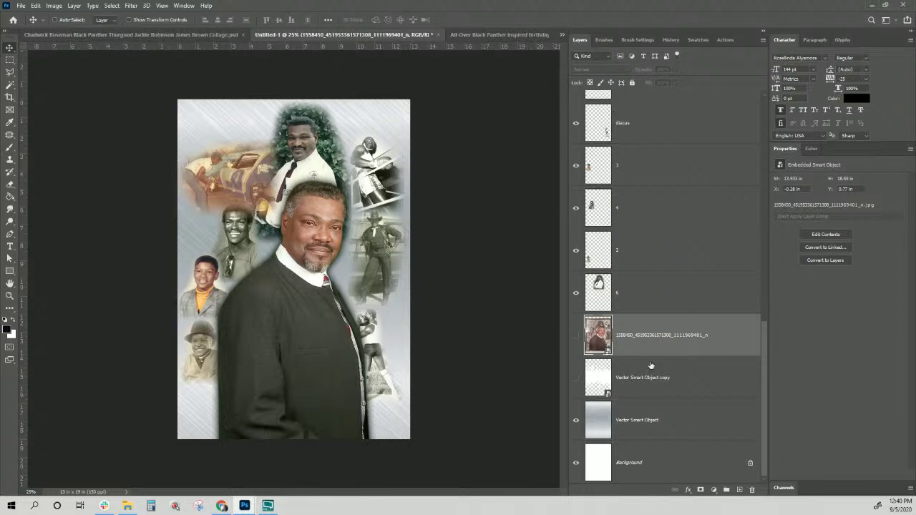
left_click(631, 300)
scroll(631, 299, "up", 5)
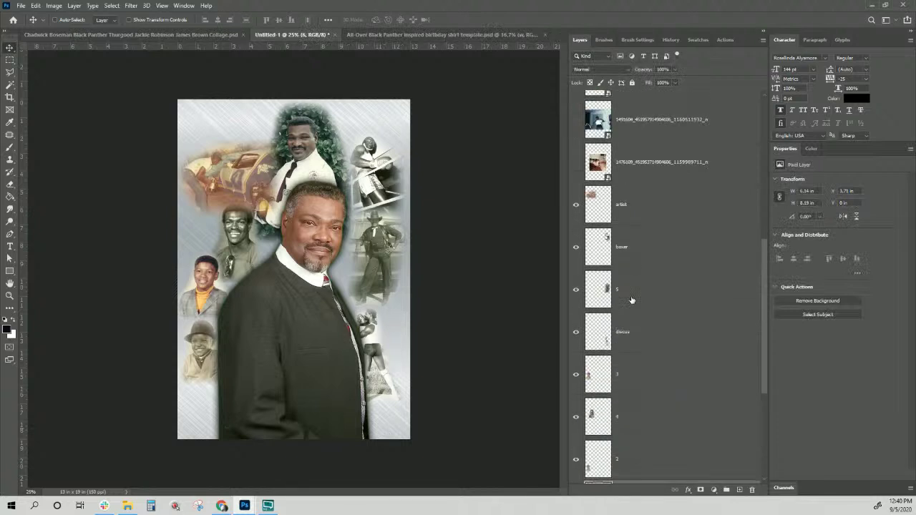
scroll(631, 300, "down", 5)
scroll(634, 301, "up", 5)
left_click(636, 205)
scroll(639, 222, "down", 3)
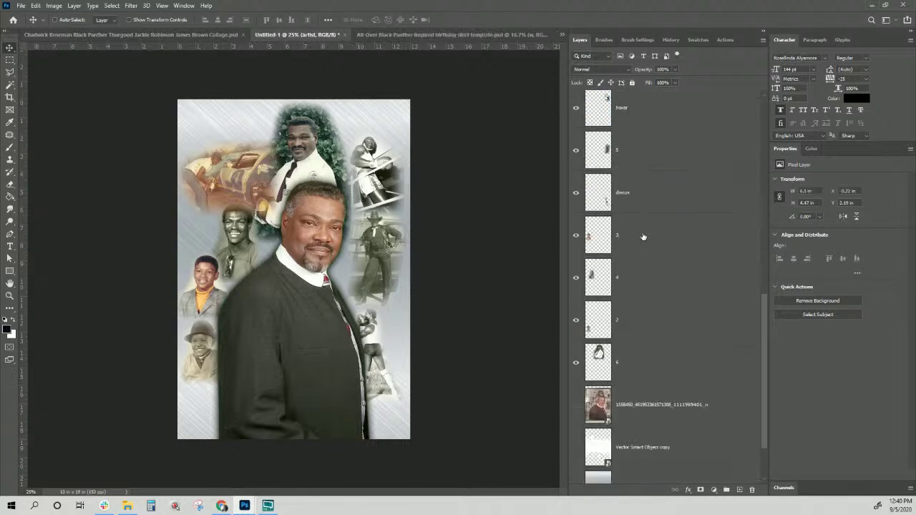
Step: Group the cut-out layers from artist down to 6 and add a Black & White adjustment layer clipped to the group
left_click(632, 372, "shift")
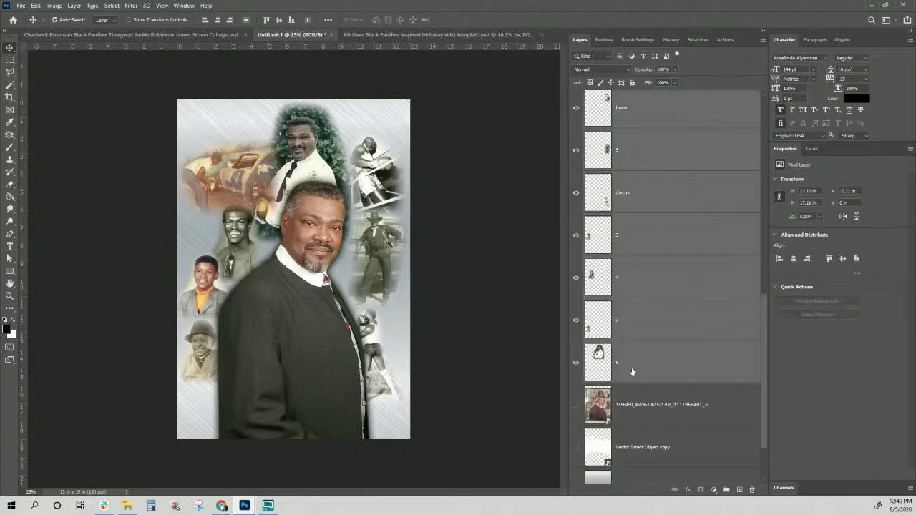
key("ctrl+g")
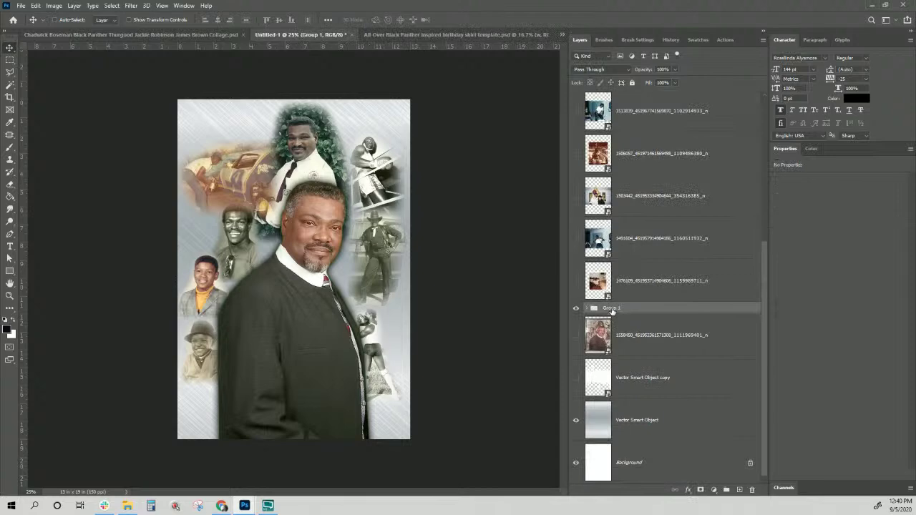
left_click(75, 6)
mouse_move(131, 127)
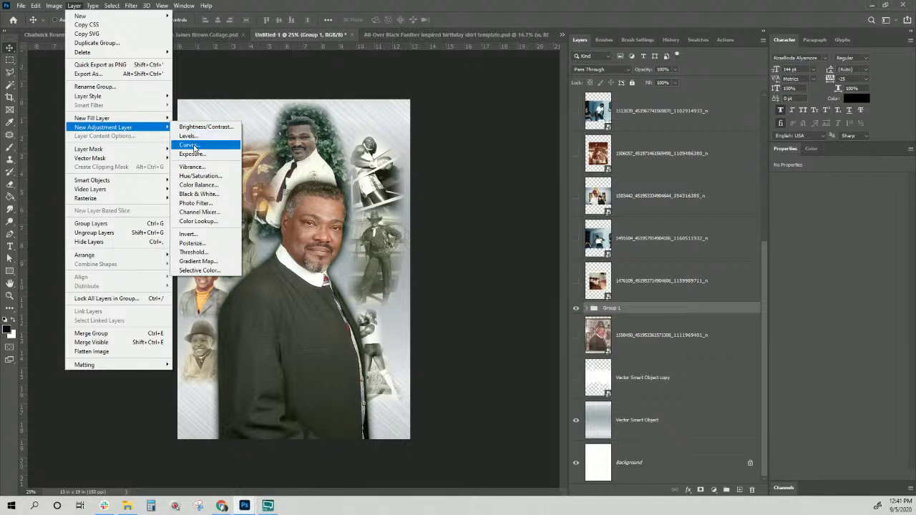
left_click(197, 194)
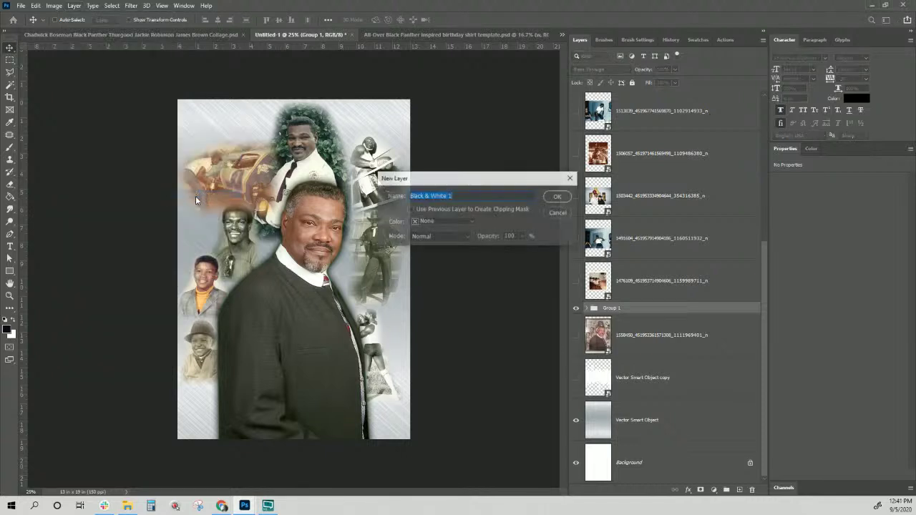
left_click(461, 209)
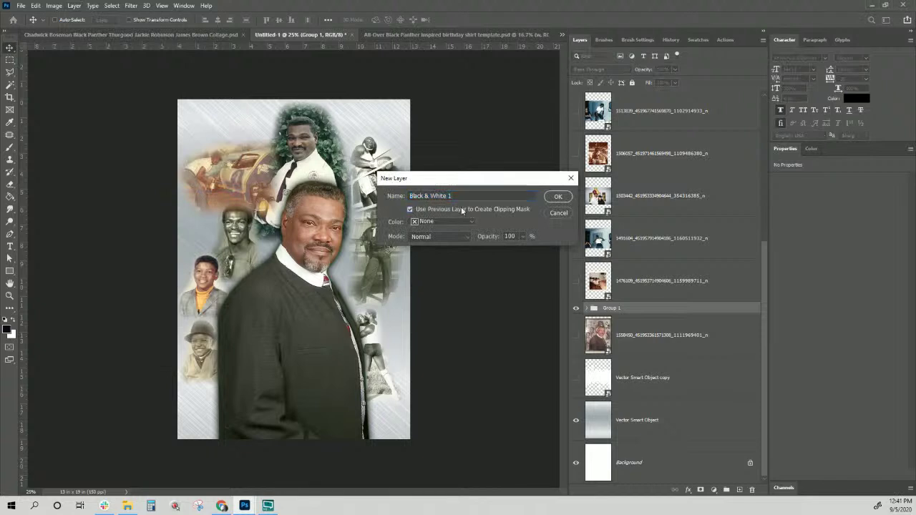
left_click(557, 196)
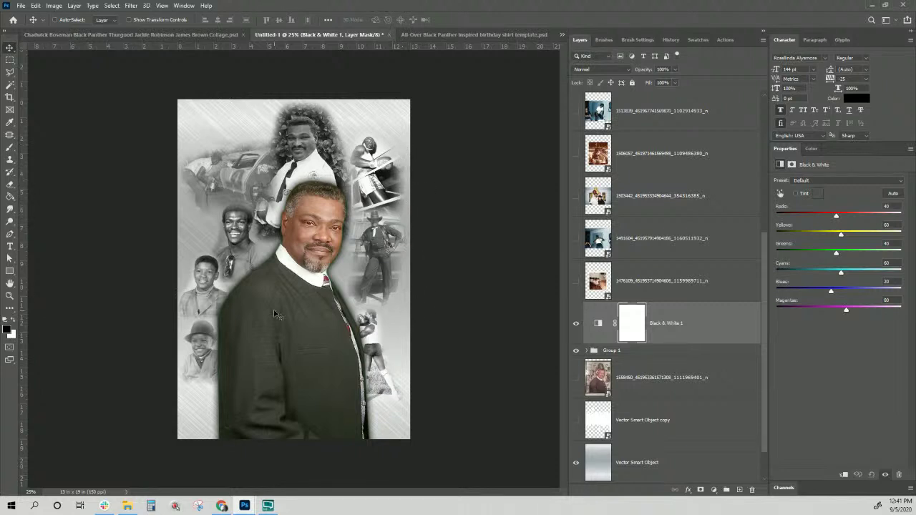
Step: Hide Group 1 so its grouped cut-outs no longer show in the collage
scroll(617, 160, "down", 2)
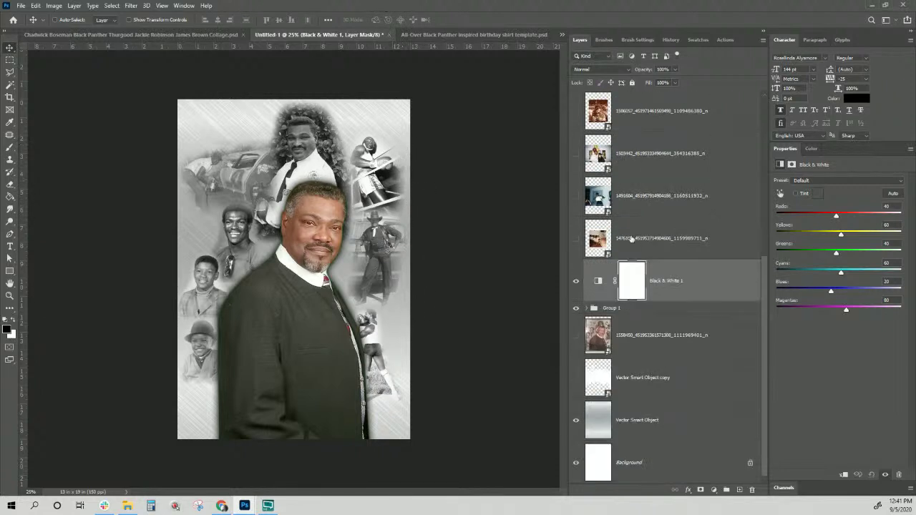
left_click(620, 309)
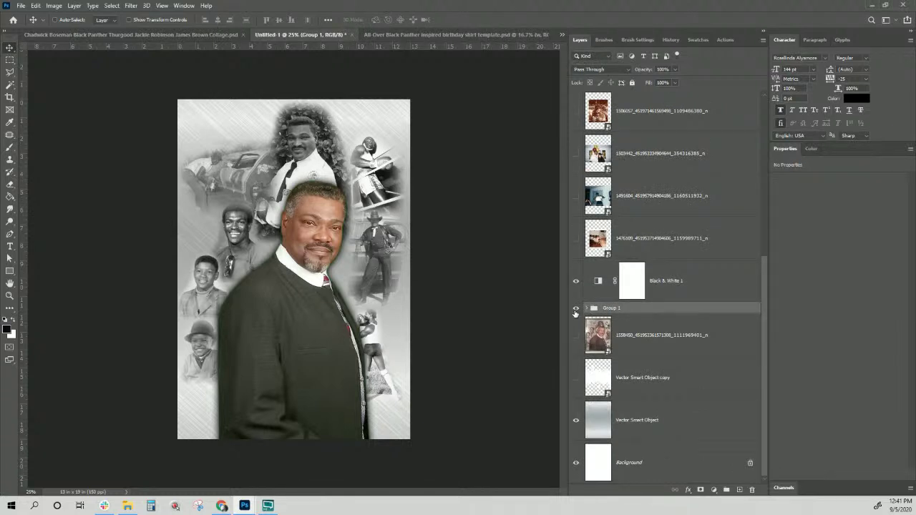
left_click(575, 308)
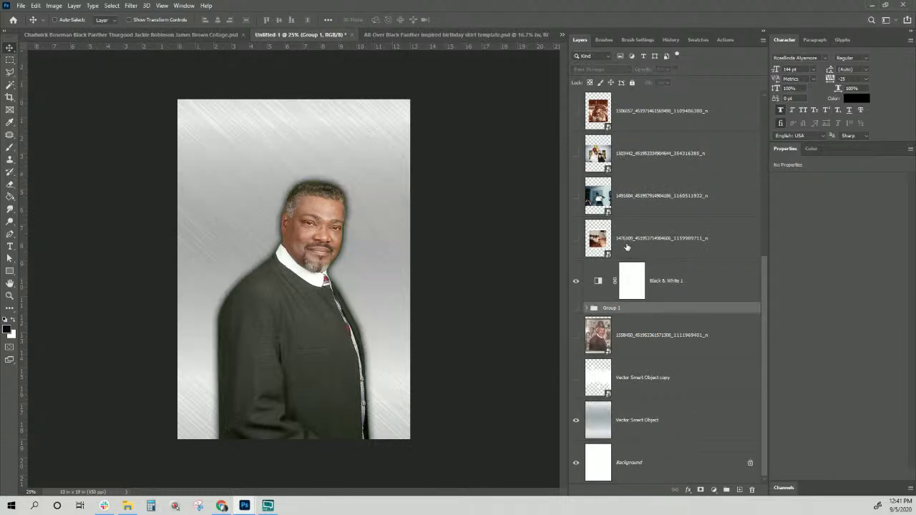
Step: Move the nine placed photo smart object layers above Black & White 1 to directly beneath Group 1
left_click(627, 247)
scroll(627, 247, "up", 10)
scroll(635, 115, "up", 2)
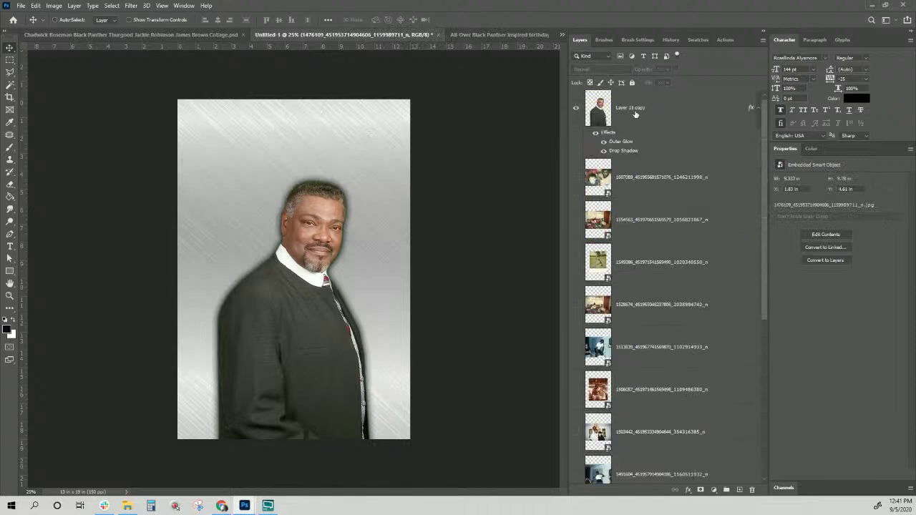
left_click(645, 181, "shift")
scroll(645, 180, "down", 5)
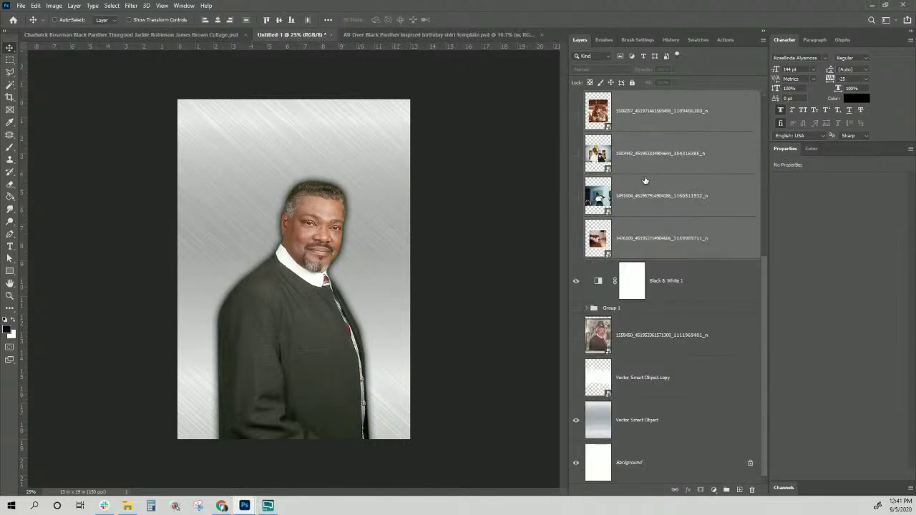
left_click_drag(640, 242, 621, 319)
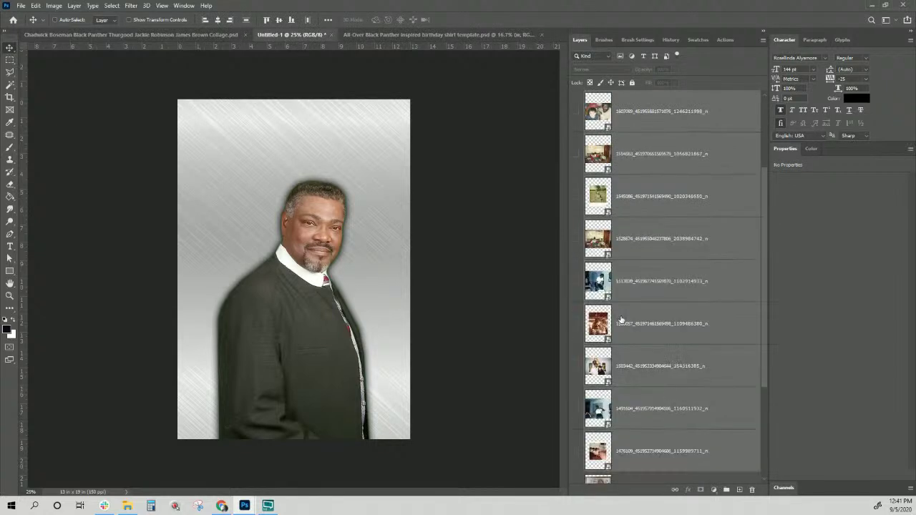
scroll(611, 258, "up", 2)
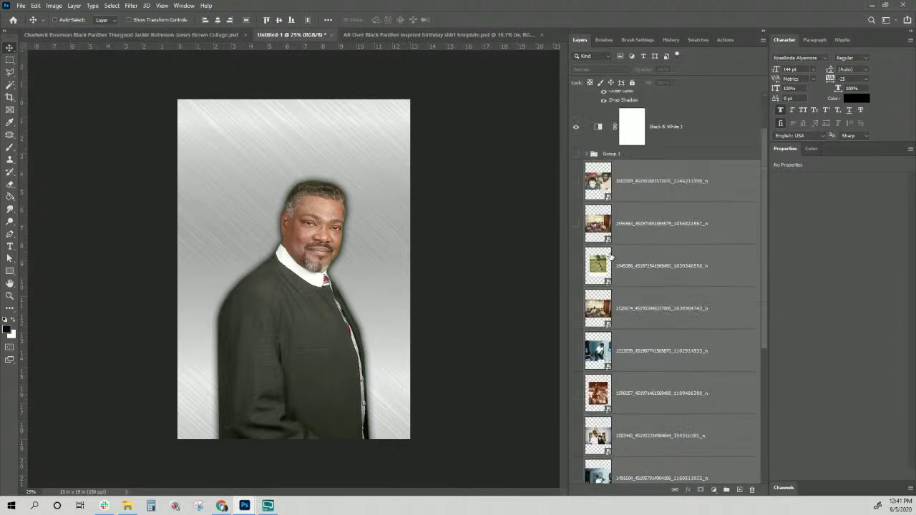
Step: Show the balloons photo layer and move the photo up near the top of the canvas
left_click(577, 184)
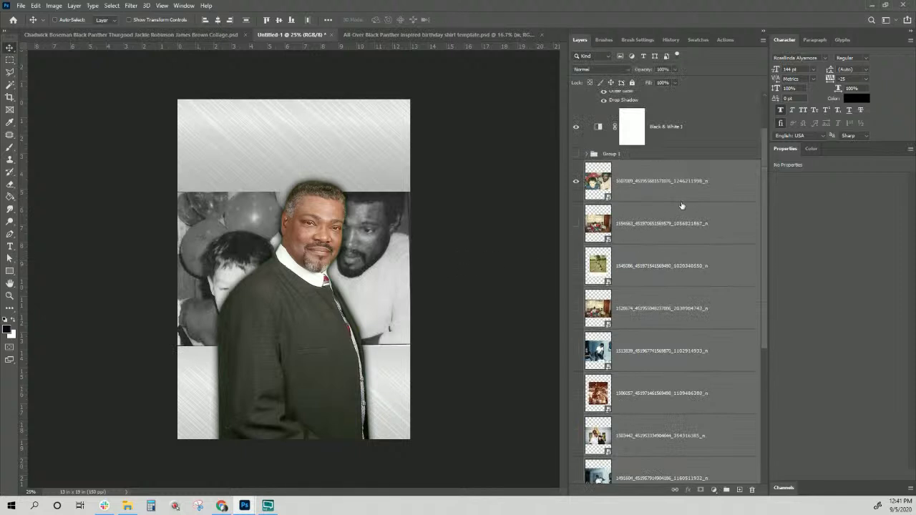
left_click(660, 184)
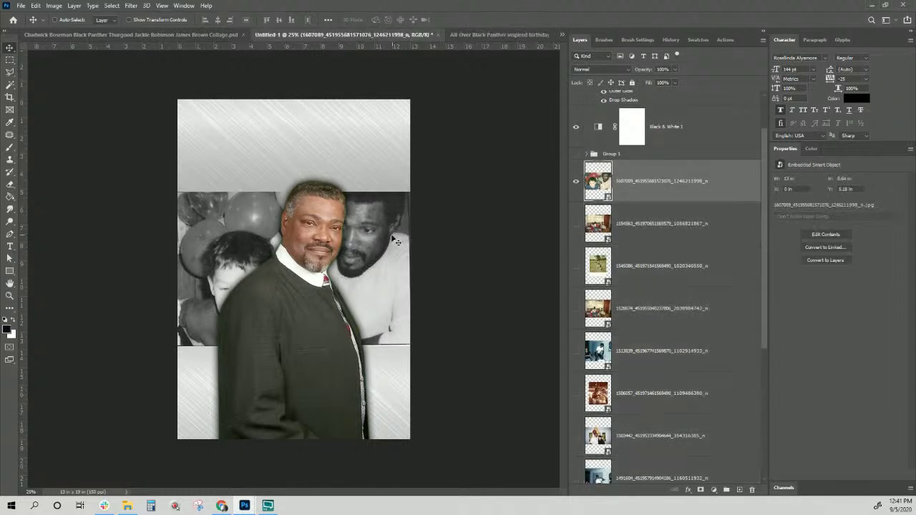
left_click_drag(395, 240, 389, 168)
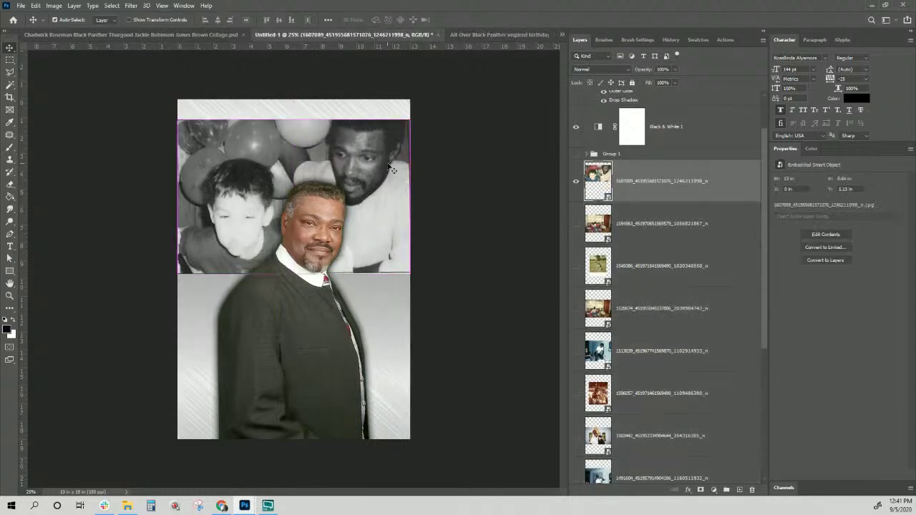
Step: Scale all nine placed photos together to 65% and position them centrally in the upper part of the canvas
scroll(655, 322, "down", 5)
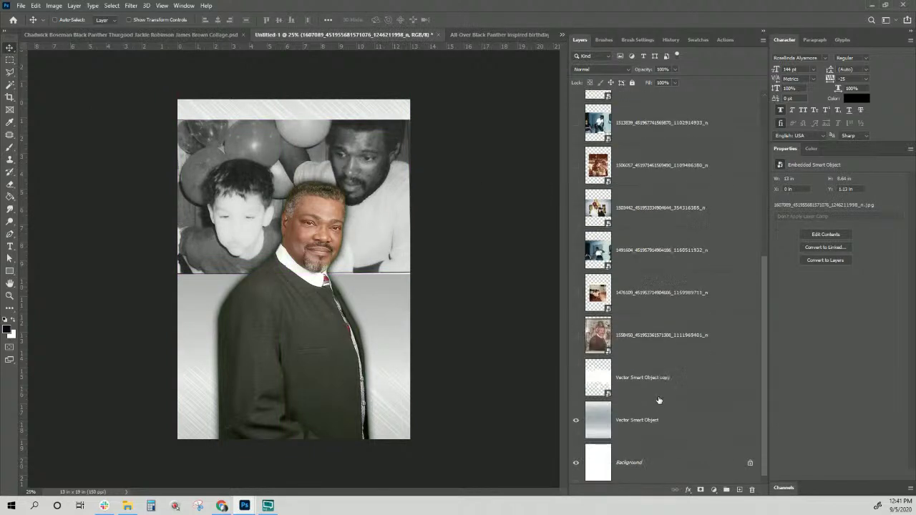
left_click(646, 298, "shift")
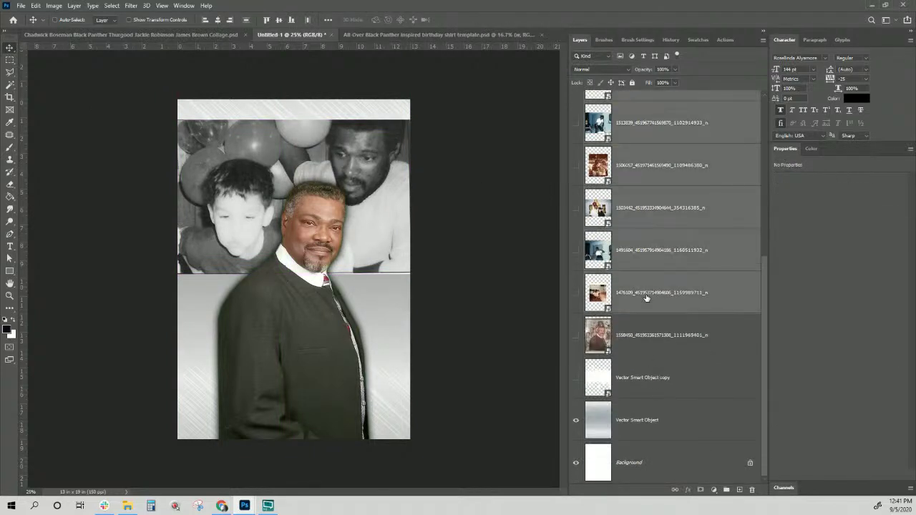
key("ctrl+t")
left_click_drag(414, 369, 356, 247)
left_click_drag(286, 161, 310, 122)
left_click_drag(370, 300, 353, 285)
left_click_drag(238, 167, 237, 174)
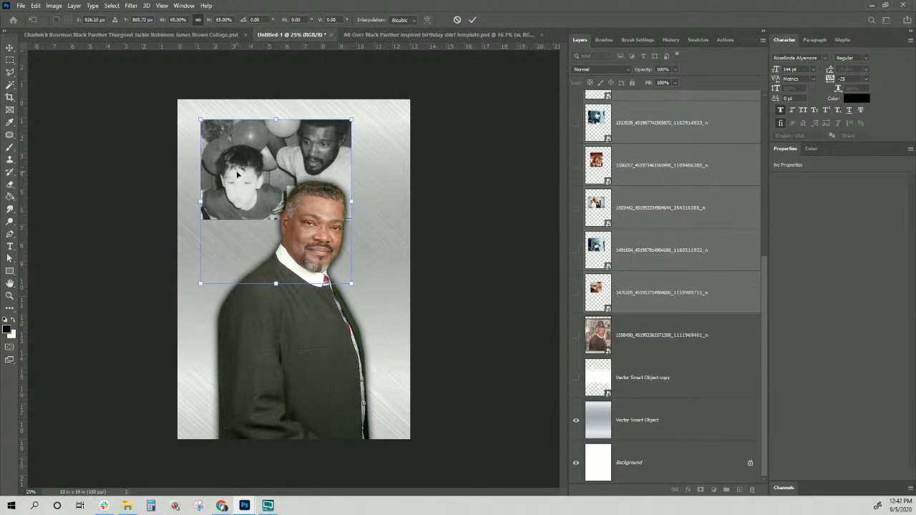
key("Return")
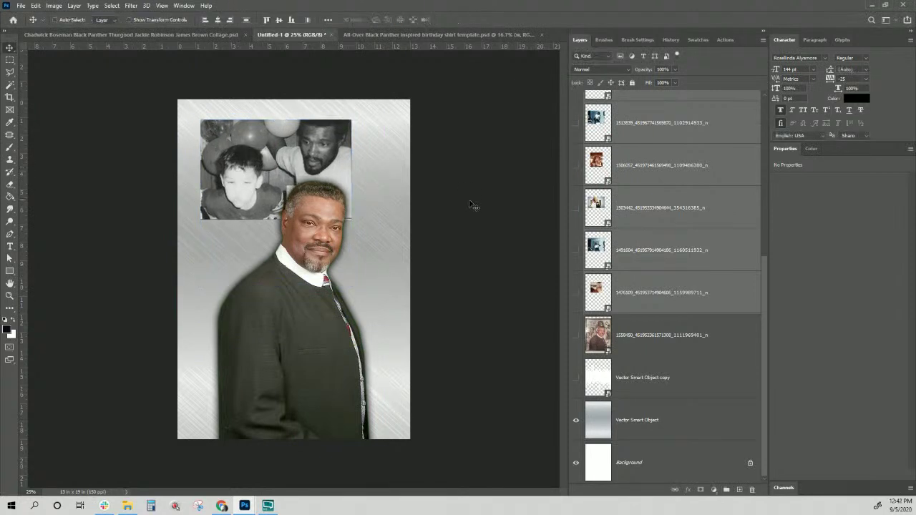
Step: Make the balloons photo the active layer and preview the photo layer beneath it, leaving that one hidden
scroll(680, 242, "up", 2)
scroll(680, 241, "up", 4)
left_click(631, 165)
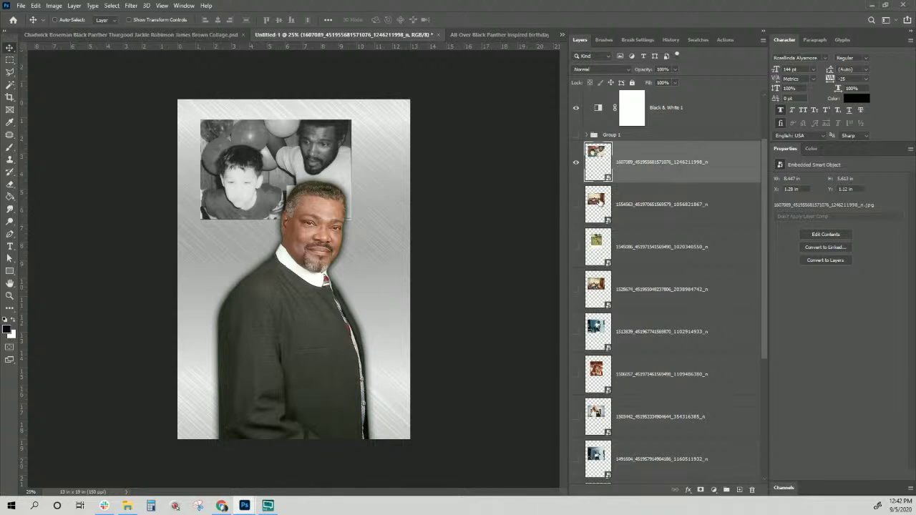
left_click(576, 205)
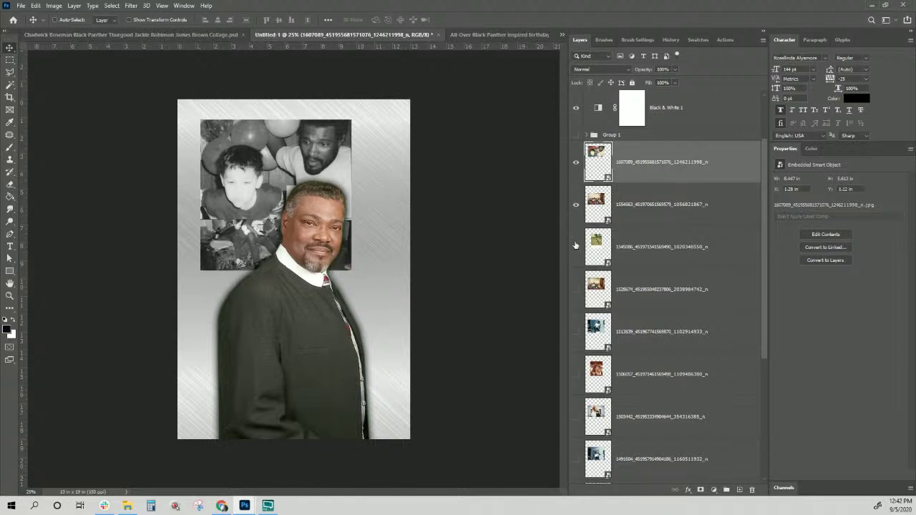
left_click(576, 205)
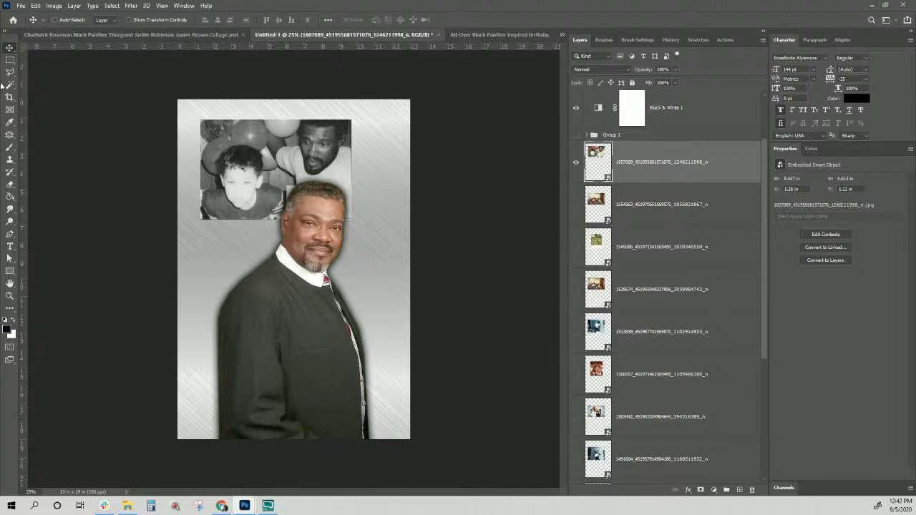
Step: Add a layer mask to the balloons photo and paint soft black around its borders to fade the hard edges
left_click(10, 148)
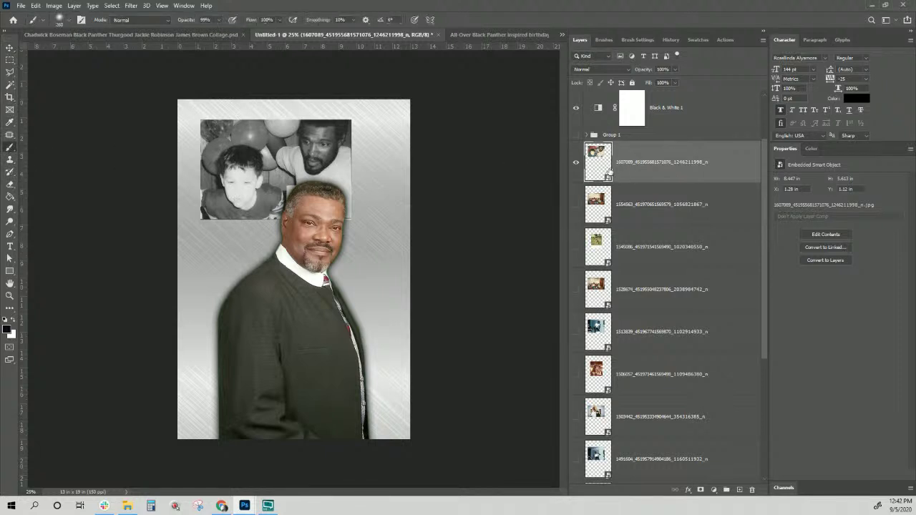
left_click(702, 491)
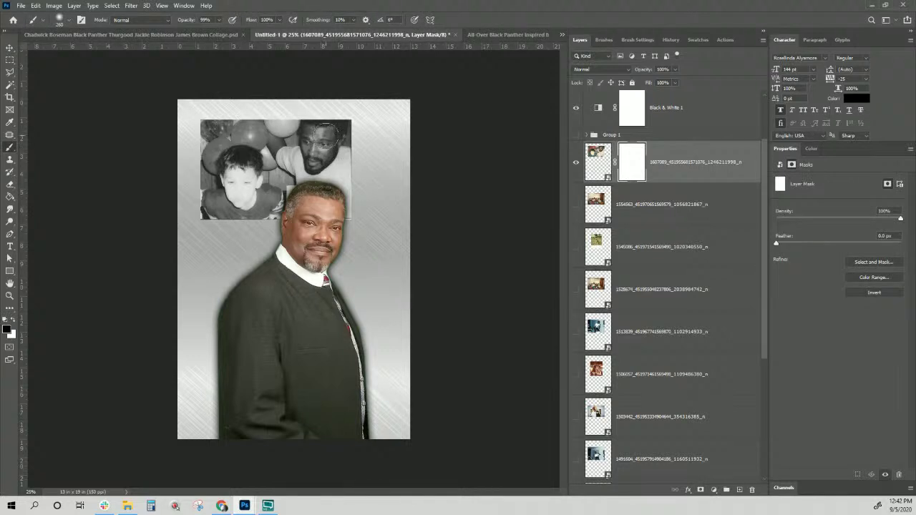
left_click_drag(324, 136, 335, 143)
mouse_move(293, 230)
left_mouse_down()
mouse_move(247, 216)
mouse_move(203, 218)
mouse_move(272, 218)
left_mouse_up()
mouse_move(370, 201)
left_mouse_down()
mouse_move(372, 135)
mouse_move(369, 125)
mouse_move(366, 205)
mouse_move(366, 129)
mouse_move(355, 102)
mouse_move(217, 106)
mouse_move(187, 116)
mouse_move(275, 97)
mouse_move(366, 97)
mouse_move(276, 109)
mouse_move(216, 103)
mouse_move(376, 100)
mouse_move(388, 118)
mouse_move(384, 149)
mouse_move(370, 108)
mouse_move(373, 146)
mouse_move(362, 117)
mouse_move(324, 99)
mouse_move(211, 87)
mouse_move(190, 106)
mouse_move(180, 146)
mouse_move(184, 227)
mouse_move(173, 128)
mouse_move(186, 227)
mouse_move(181, 121)
mouse_move(195, 245)
mouse_move(182, 116)
mouse_move(182, 235)
mouse_move(172, 192)
mouse_move(177, 118)
mouse_move(131, 98)
left_mouse_up()
Step: Scale the masked balloons photo down to about 7.6 in wide and place it in the canvas's upper-left corner
left_click(8, 48)
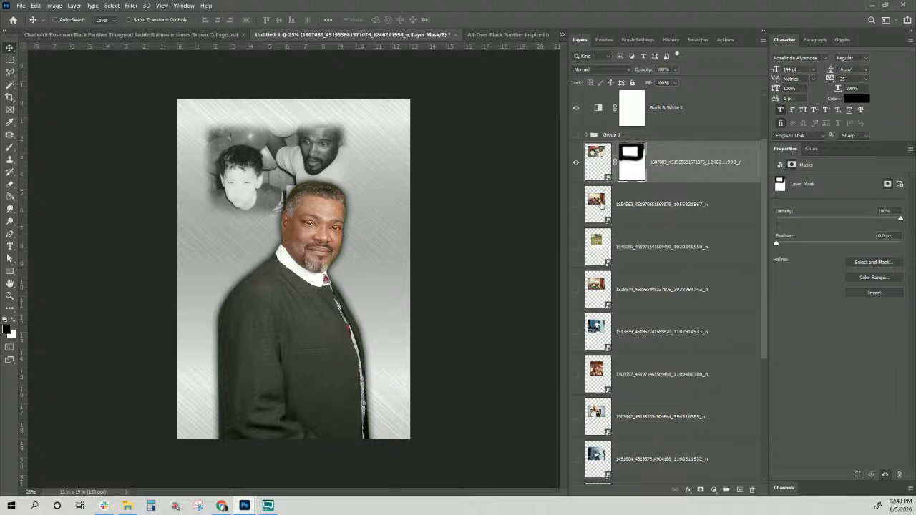
left_click(598, 204)
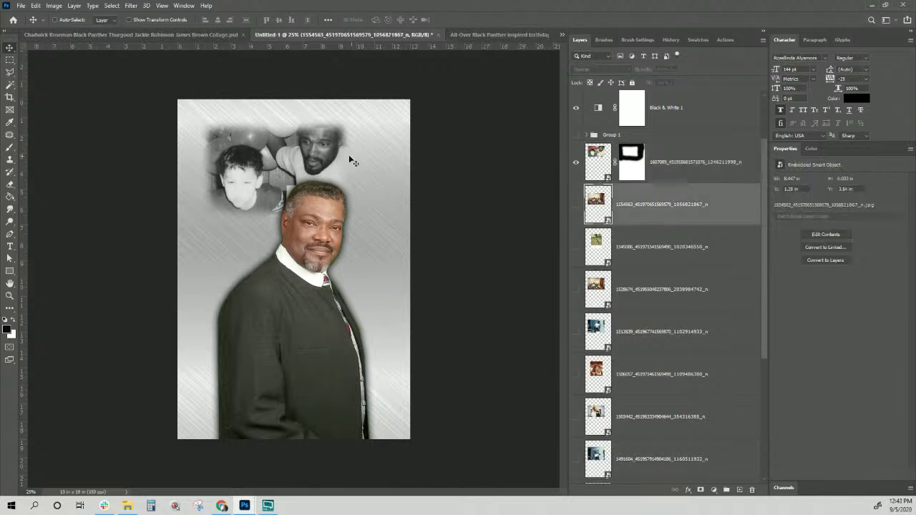
left_click(694, 165)
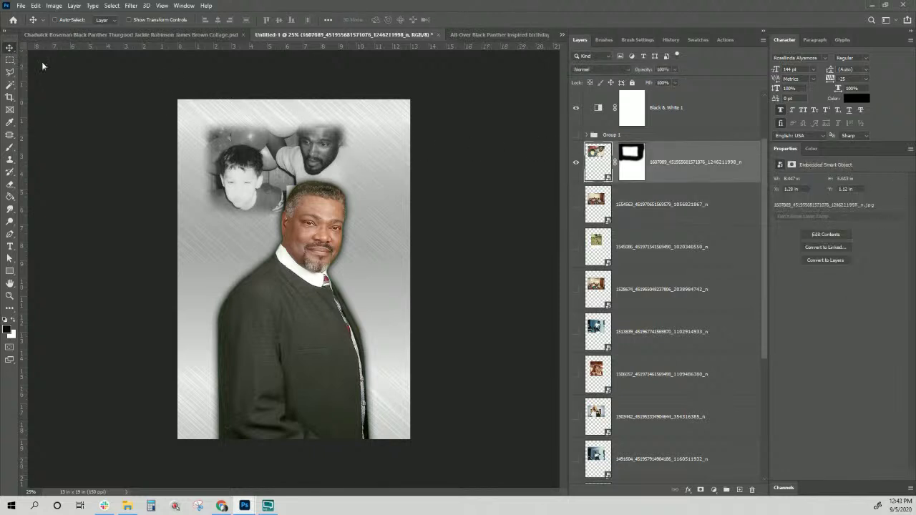
left_click_drag(317, 162, 294, 153)
key("ctrl")
key("ctrl+y")
key("ctrl+t")
left_click_drag(332, 206, 315, 195)
key("Return")
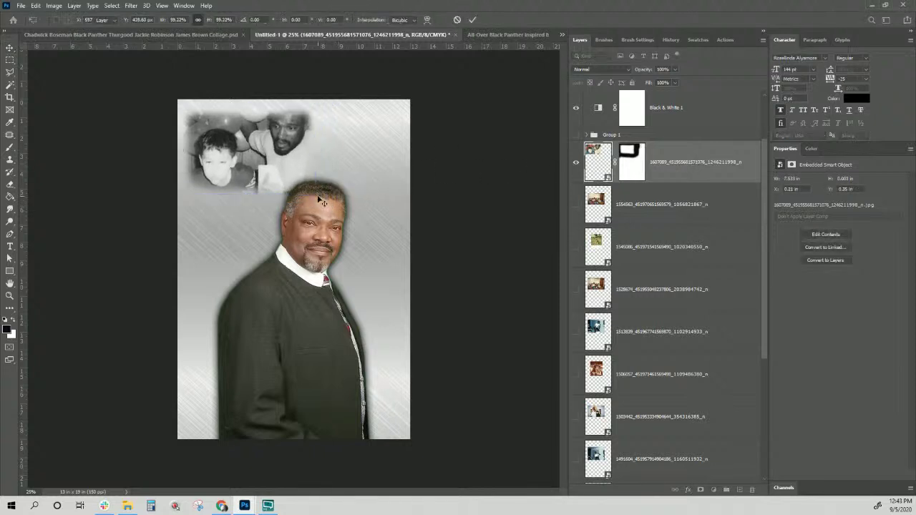
mouse_move(284, 135)
left_mouse_down()
mouse_move(271, 134)
mouse_move(276, 149)
mouse_move(278, 140)
mouse_move(288, 146)
left_mouse_up()
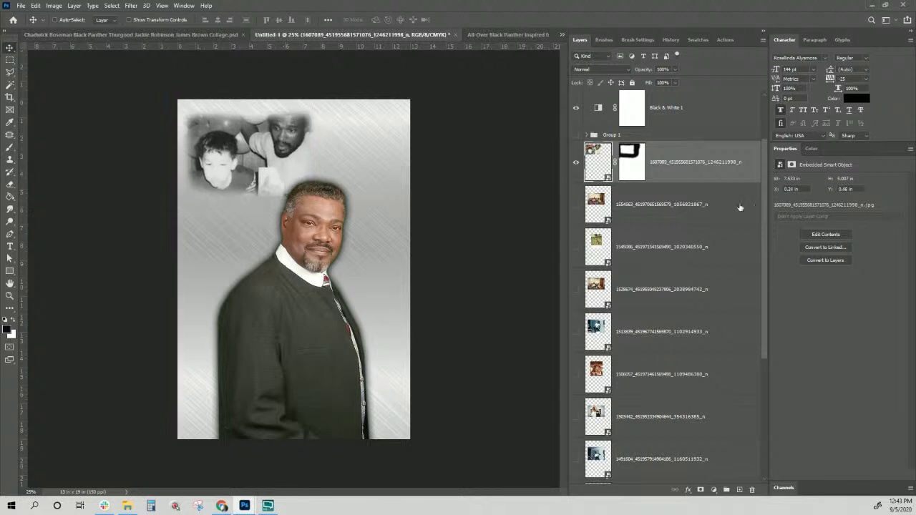
Step: Show the bedroom photo below the balloons photo and move it to the canvas's upper right, about X 4.55 in, Y 2 in
left_click(623, 207)
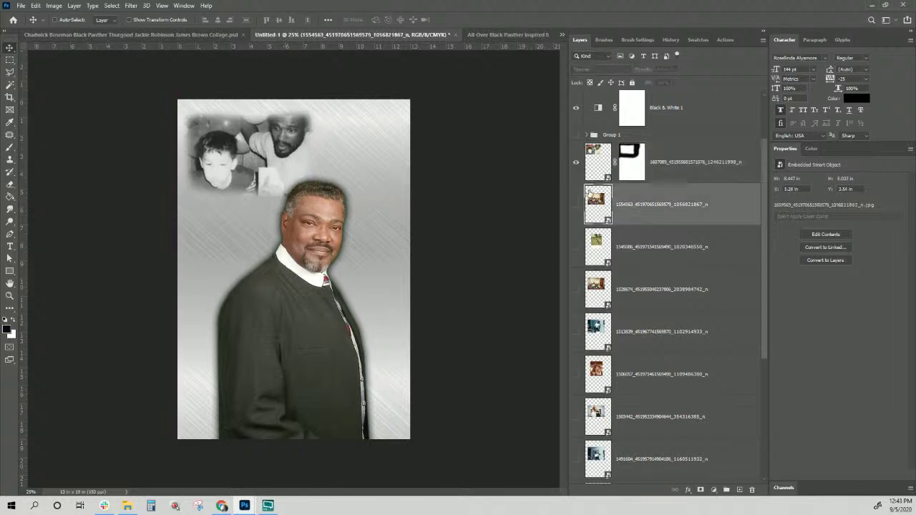
left_click(576, 205)
left_click_drag(254, 227, 313, 199)
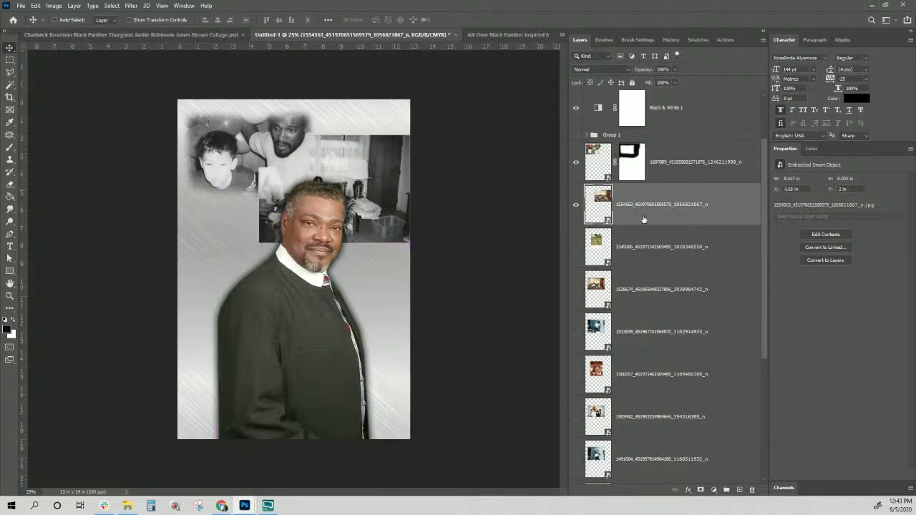
Step: Hide the Layer 11 copy portrait cut-out to uncover the photos behind it
scroll(677, 201, "up", 2)
left_click(577, 116)
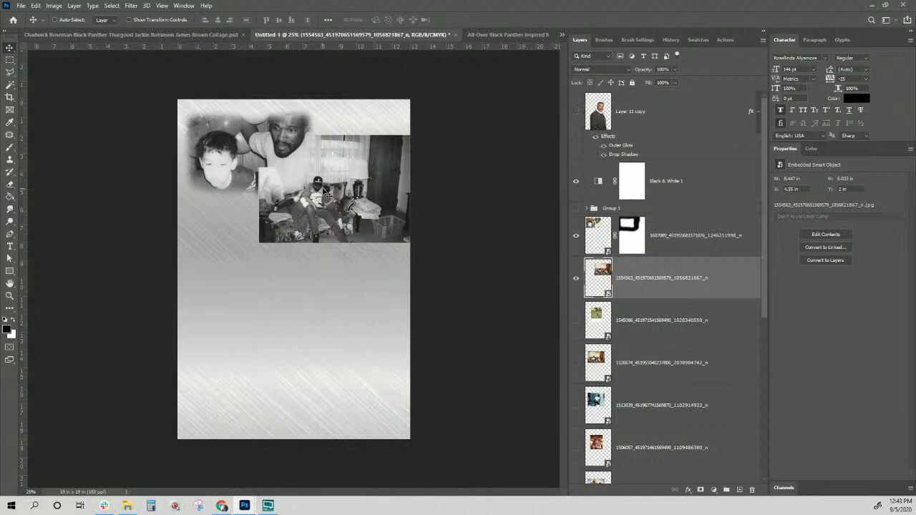
key("ctrl+0")
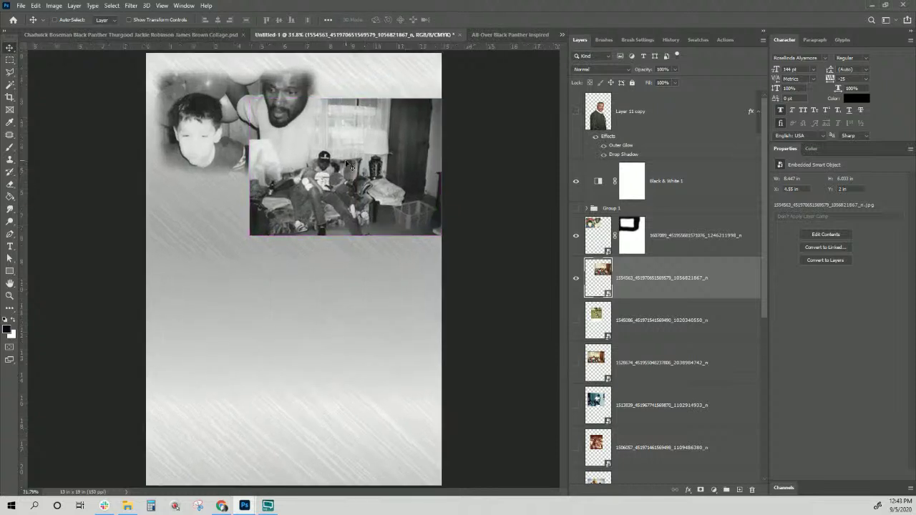
Step: Make the Black & White 1 adjustment layer over the bedroom photo the active layer
right_click(366, 188)
left_click(386, 202)
right_click(381, 179)
left_click(390, 185)
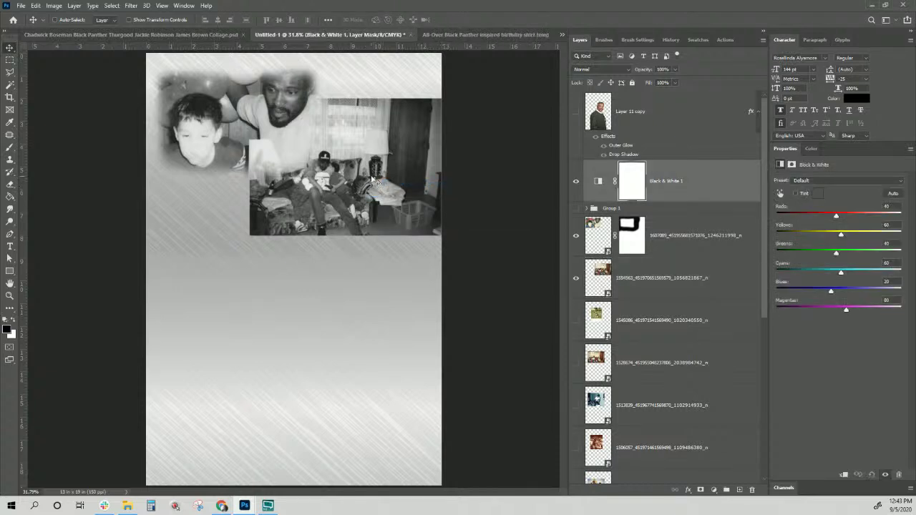
Step: Select the sofa photo layer and move the photo to the middle of the canvas, about X 2.28 in, Y 5.82 in
right_click(372, 178)
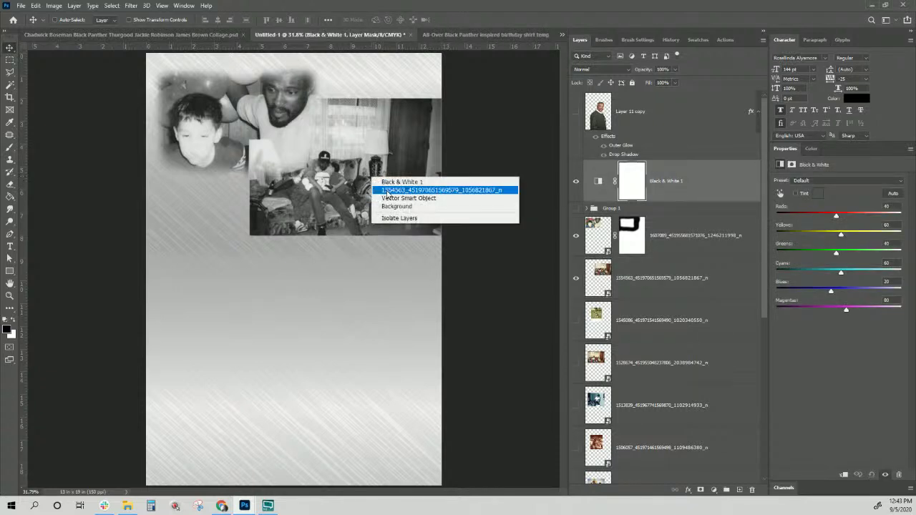
left_click(387, 189)
left_click_drag(388, 206, 339, 292)
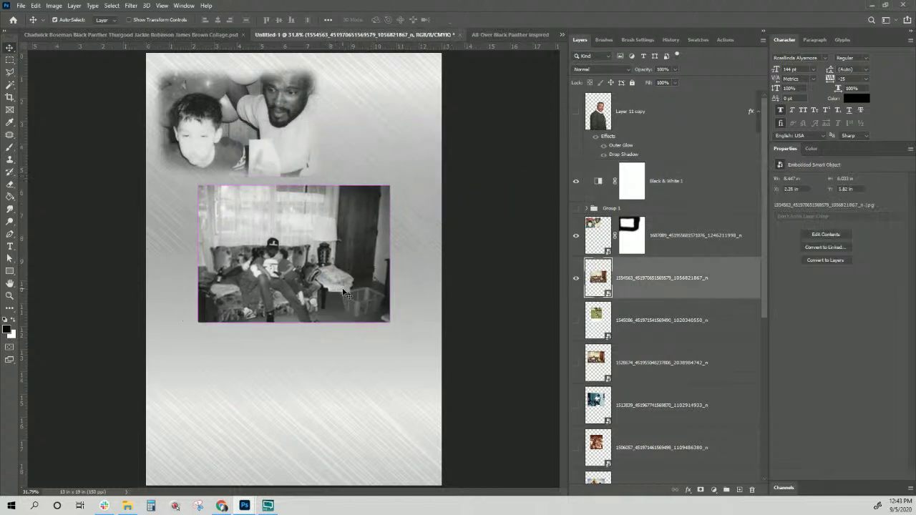
Step: Add a layer mask to the sofa photo and fade its bottom edge with a soft black brush
key("ctrl+plus")
key("ctrl+plus")
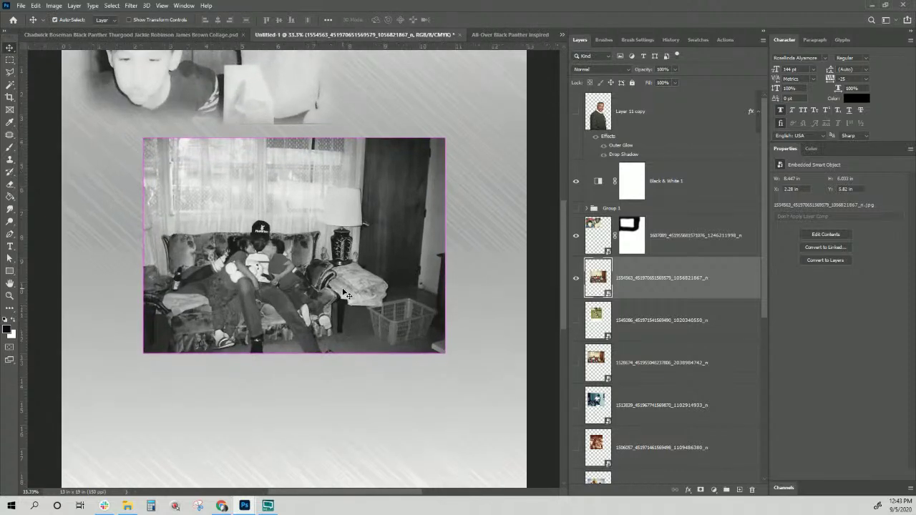
key("ctrl+plus")
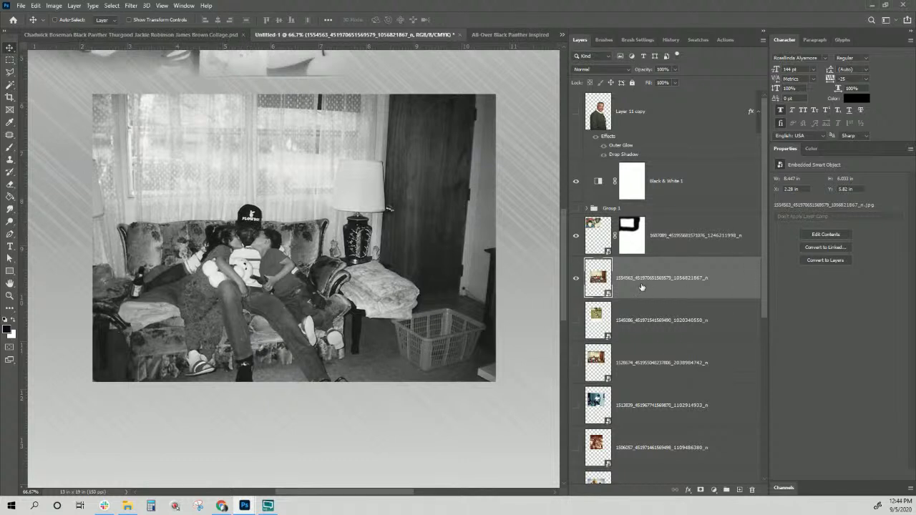
left_click(699, 490)
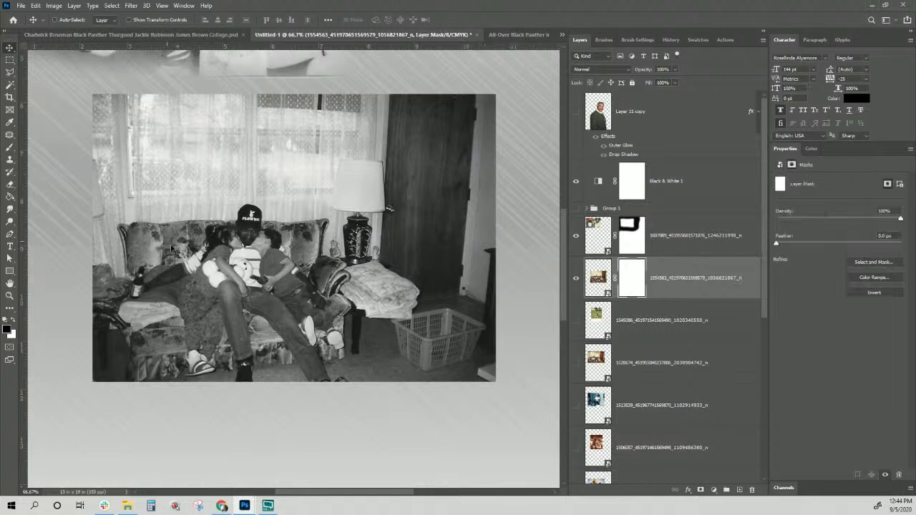
left_click(9, 147)
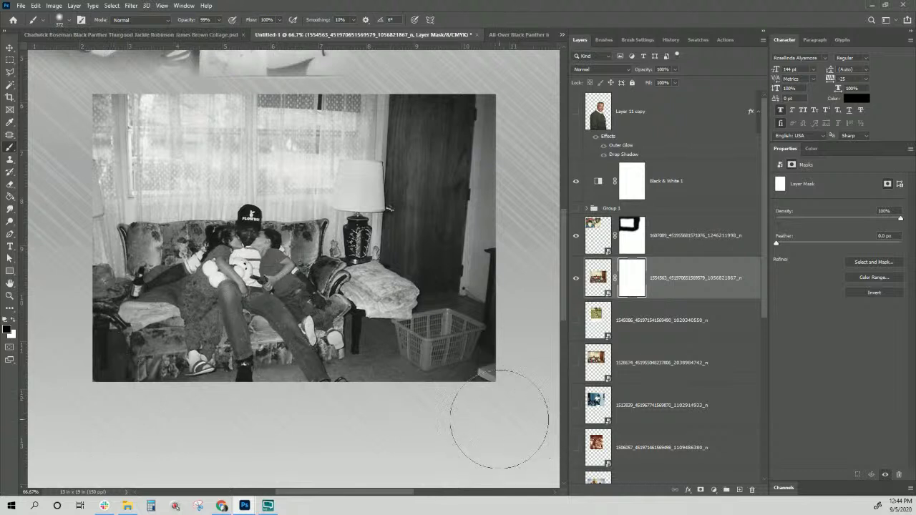
mouse_move(396, 422)
left_mouse_down()
mouse_move(270, 431)
mouse_move(103, 421)
mouse_move(203, 433)
mouse_move(218, 433)
mouse_move(80, 413)
mouse_move(299, 417)
mouse_move(250, 394)
left_mouse_up()
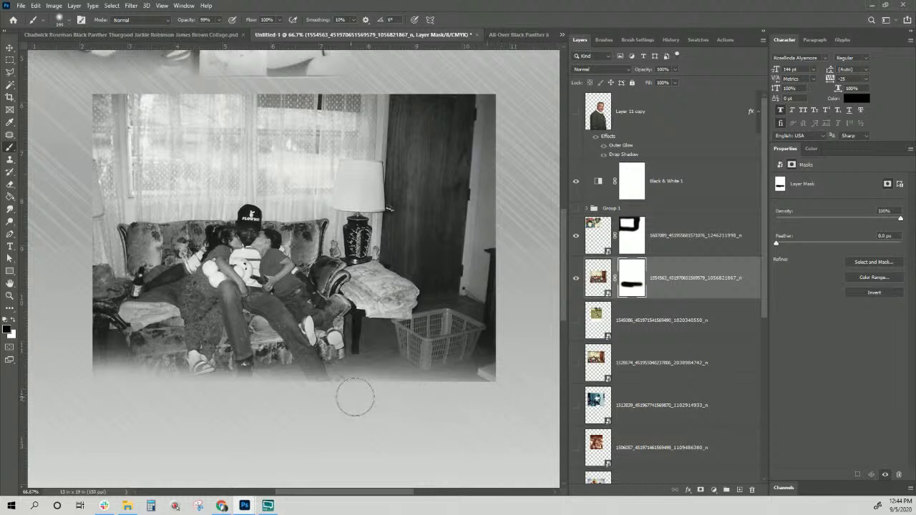
mouse_move(473, 402)
left_mouse_down()
mouse_move(446, 399)
mouse_move(489, 393)
mouse_move(379, 388)
mouse_move(389, 394)
left_mouse_up()
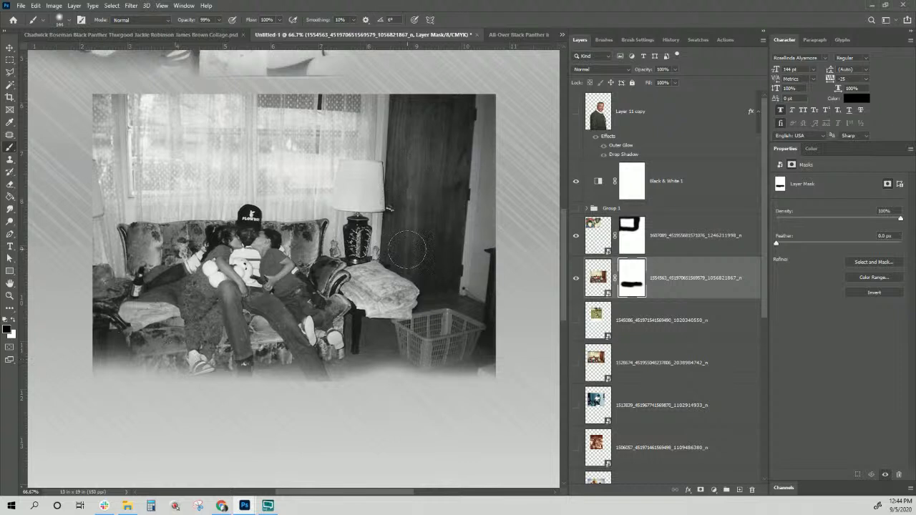
Step: Fade the sofa photo's top, left and right edges on its mask, hiding the dark door and most of the curtained window
left_click_drag(354, 198, 397, 216)
mouse_move(136, 100)
left_mouse_down()
mouse_move(207, 114)
mouse_move(343, 111)
mouse_move(442, 93)
mouse_move(476, 113)
left_mouse_up()
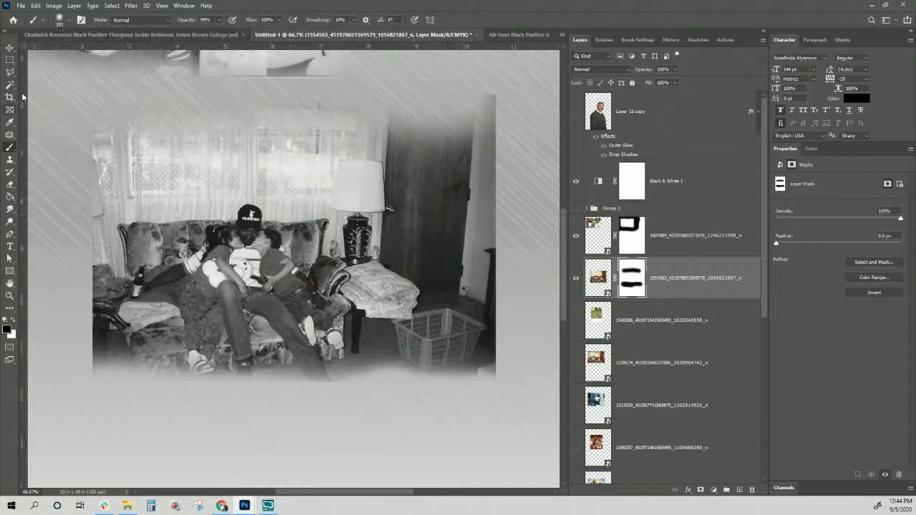
mouse_move(61, 111)
left_mouse_down()
mouse_move(52, 282)
mouse_move(72, 398)
mouse_move(53, 208)
left_mouse_up()
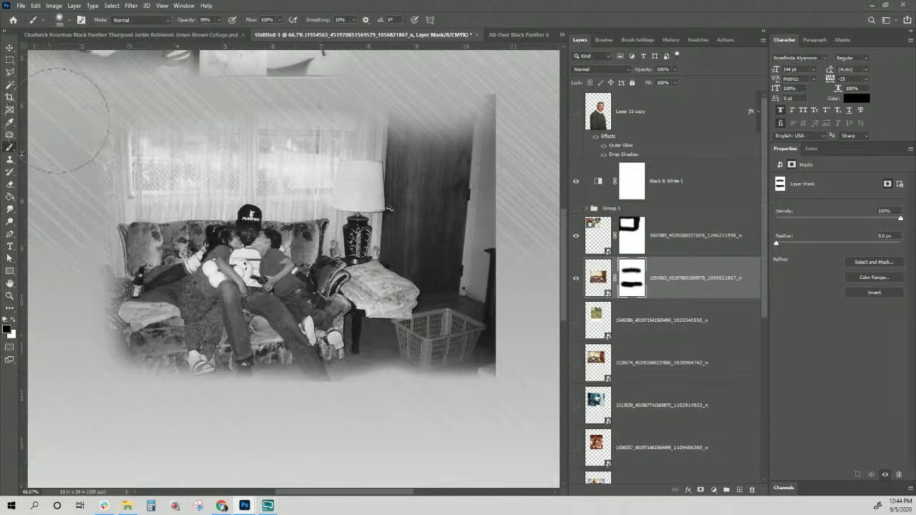
mouse_move(404, 126)
left_mouse_down()
mouse_move(491, 81)
mouse_move(499, 378)
mouse_move(503, 240)
mouse_move(486, 92)
mouse_move(490, 303)
mouse_move(425, 408)
mouse_move(445, 373)
mouse_move(440, 341)
mouse_move(440, 356)
mouse_move(463, 149)
mouse_move(423, 409)
mouse_move(446, 231)
mouse_move(446, 93)
mouse_move(367, 390)
left_mouse_up()
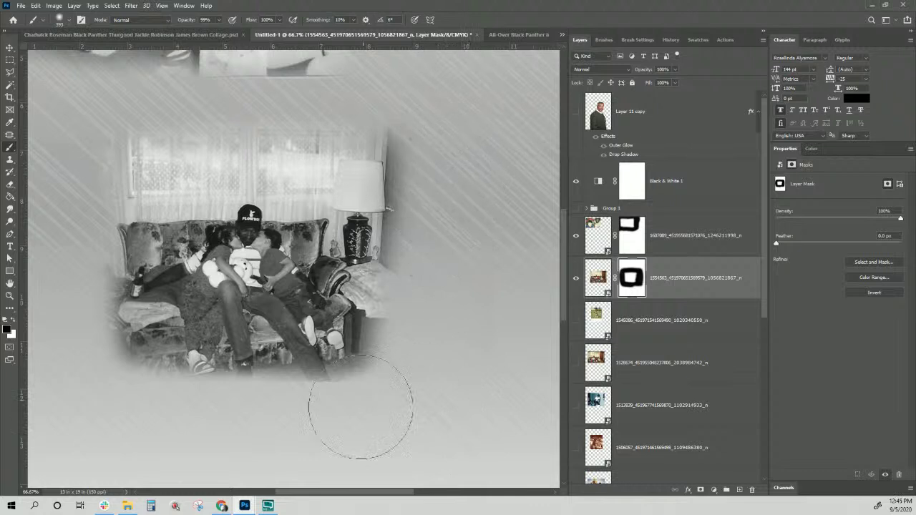
mouse_move(394, 268)
left_mouse_down()
mouse_move(351, 250)
mouse_move(393, 319)
mouse_move(365, 277)
mouse_move(366, 257)
mouse_move(344, 258)
mouse_move(357, 254)
mouse_move(341, 242)
mouse_move(361, 254)
left_mouse_up()
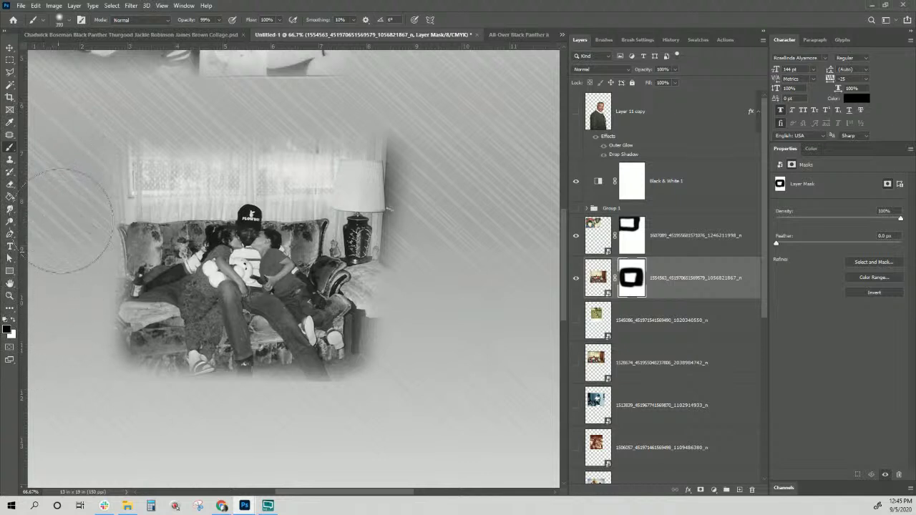
mouse_move(90, 108)
left_mouse_down()
mouse_move(91, 133)
mouse_move(282, 122)
mouse_move(425, 160)
mouse_move(398, 141)
mouse_move(286, 128)
left_mouse_up()
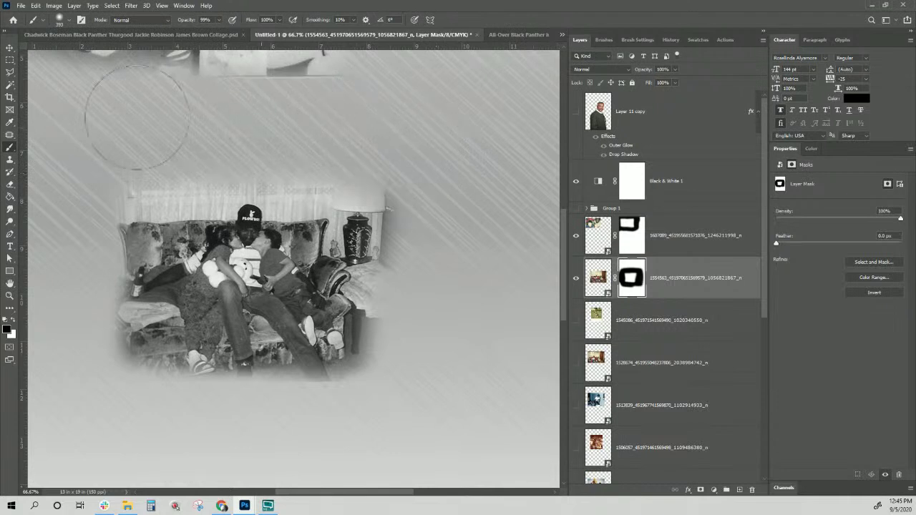
Step: Try to restore faded areas around the sofa photo's curtains and lower edge by painting white on its mask
key("ctrl+minus")
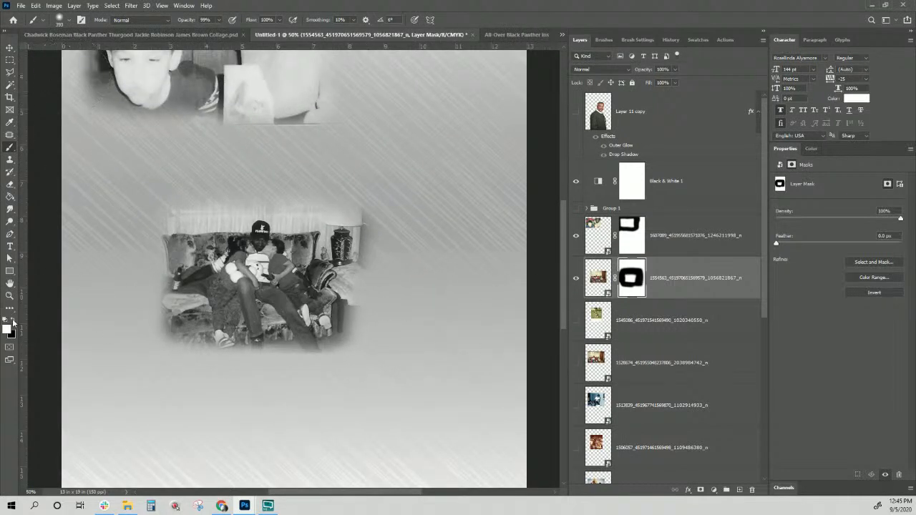
mouse_move(238, 208)
left_mouse_down()
mouse_move(302, 236)
mouse_move(204, 213)
mouse_move(244, 216)
mouse_move(276, 308)
left_mouse_up()
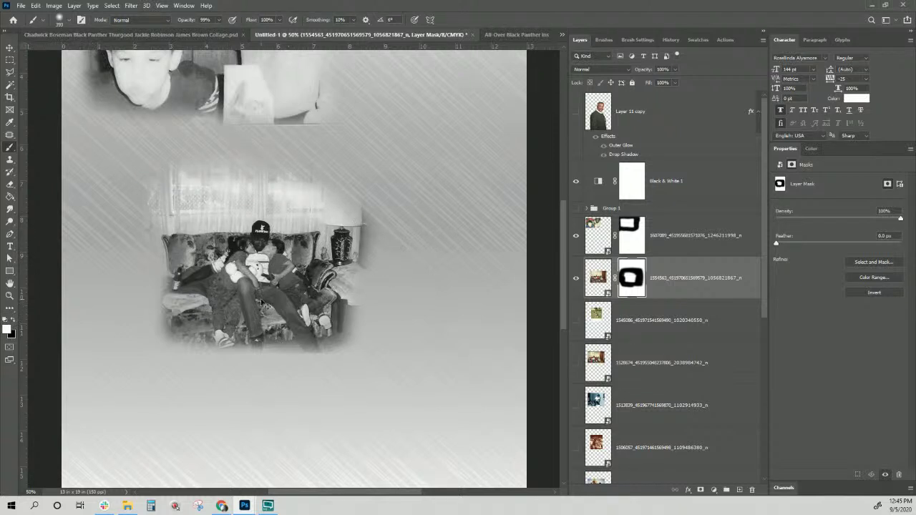
key("ctrl+z")
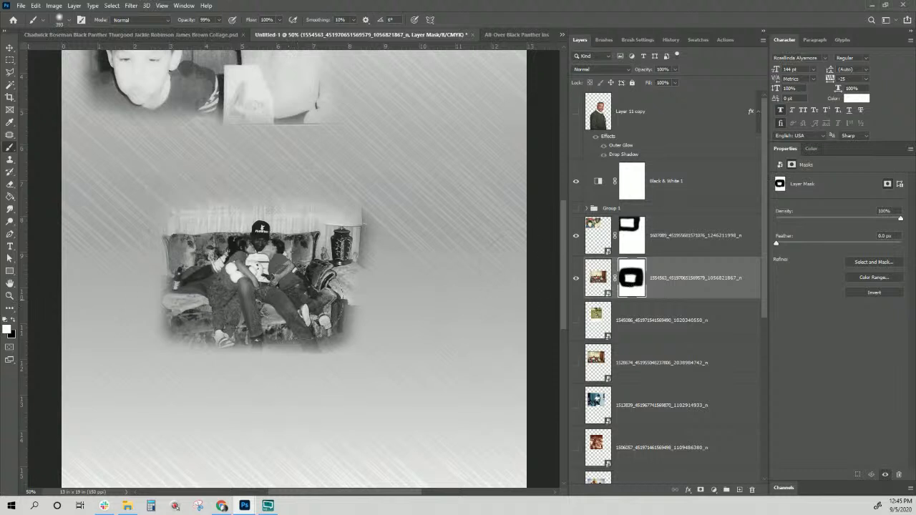
mouse_move(343, 301)
left_mouse_down()
mouse_move(339, 329)
mouse_move(380, 411)
mouse_move(374, 400)
mouse_move(343, 401)
left_mouse_up()
key("ctrl+z")
left_click(14, 319)
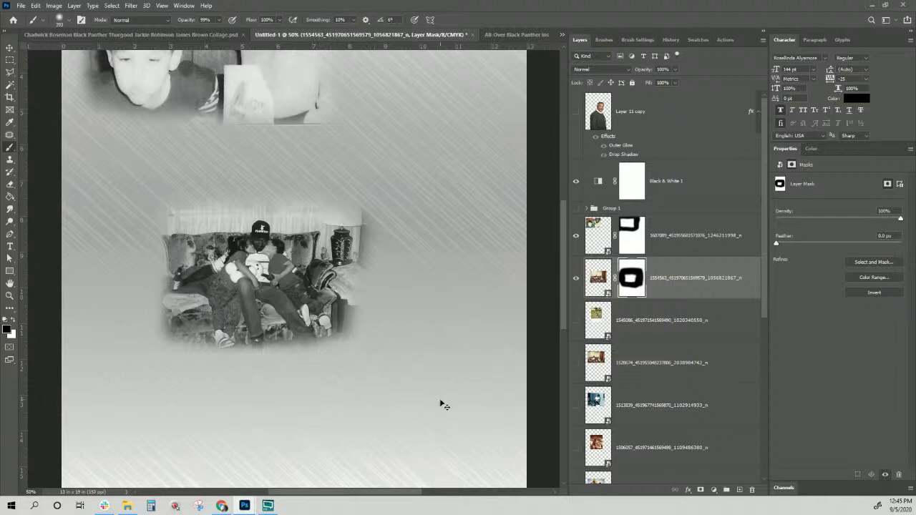
Step: Move the masked sofa photo directly beneath the balloons photo at the canvas's left side, about X 0 in, Y 2.48 in
key("ctrl+minus")
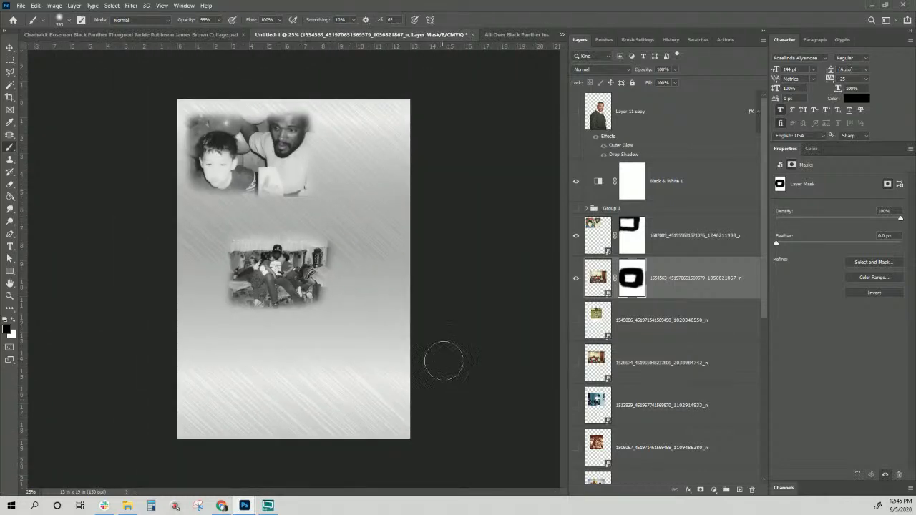
left_click(597, 277)
left_click(9, 48)
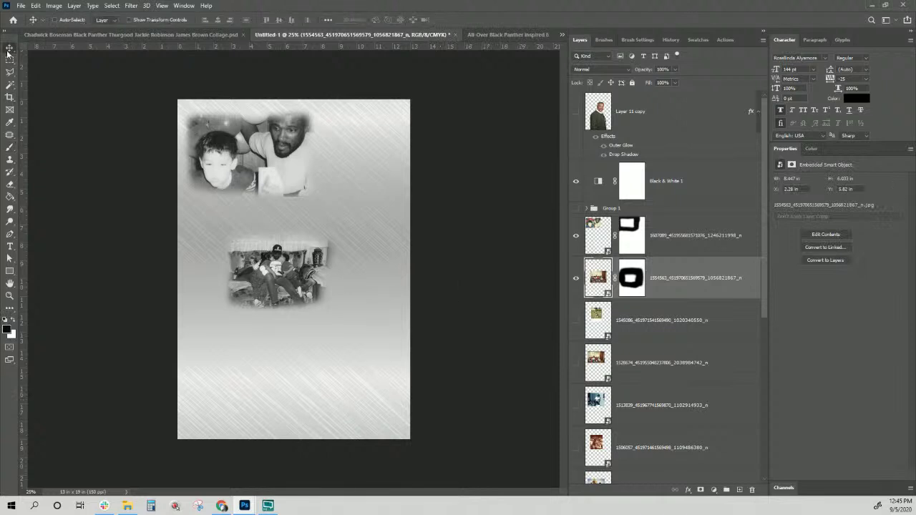
left_click_drag(284, 292, 238, 214)
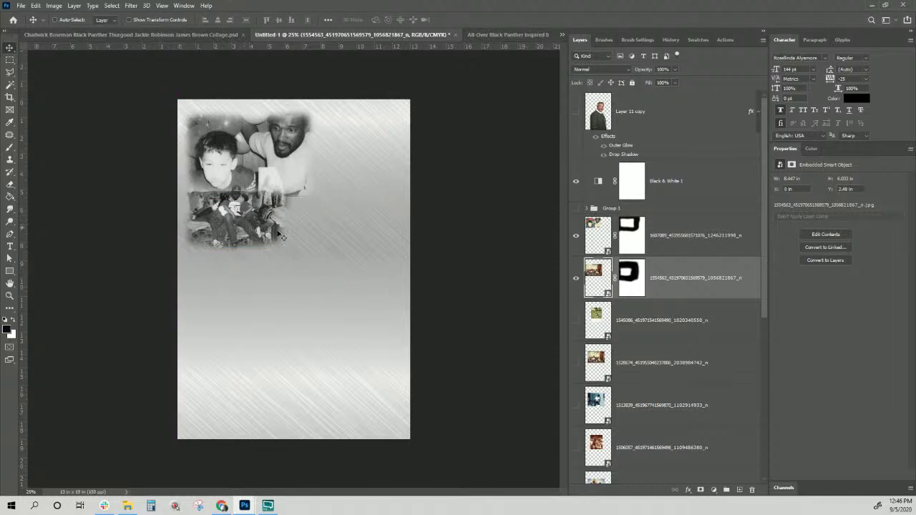
Step: Show the grassy field photo and move it clear of the other photos, to about X 5.36 in, Y 6.88 in
left_click(662, 335)
left_click(576, 322)
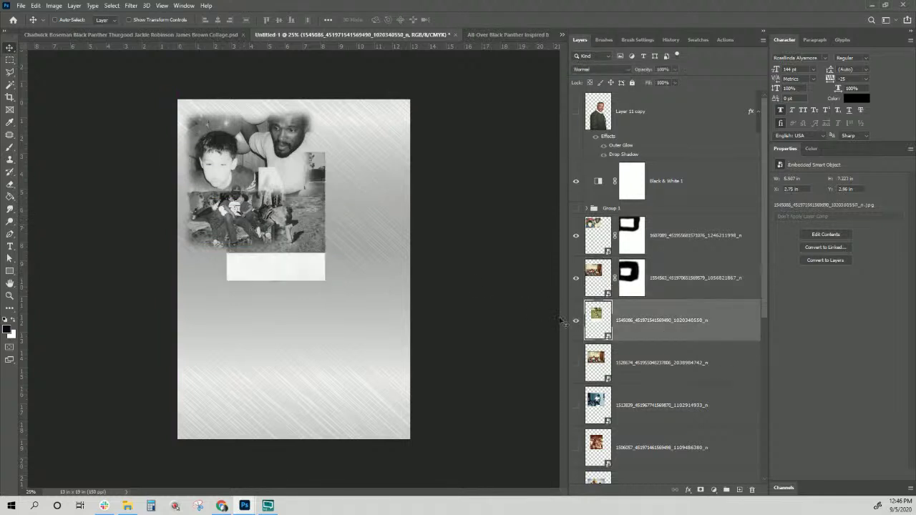
left_click_drag(316, 234, 362, 304)
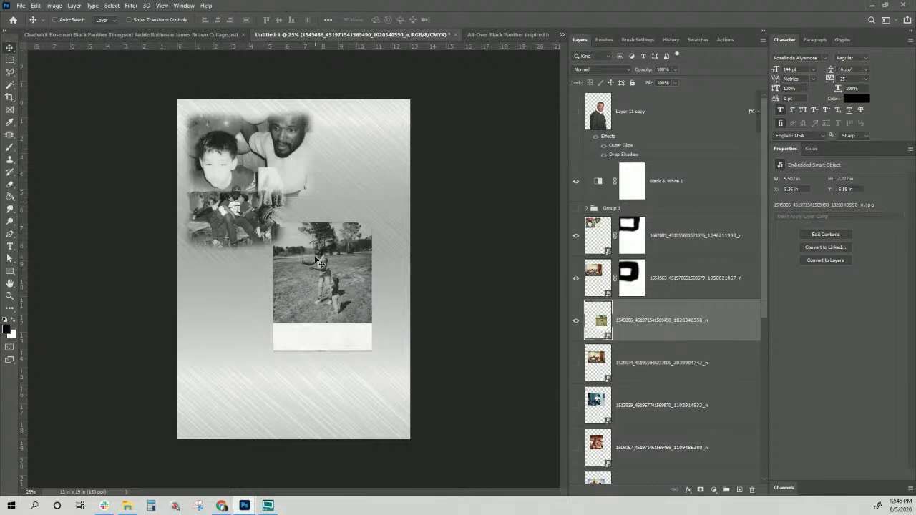
Step: Add a layer mask to the field photo and fade all its edges with a soft black brush, hiding the white bottom border
scroll(321, 262, "up", 3)
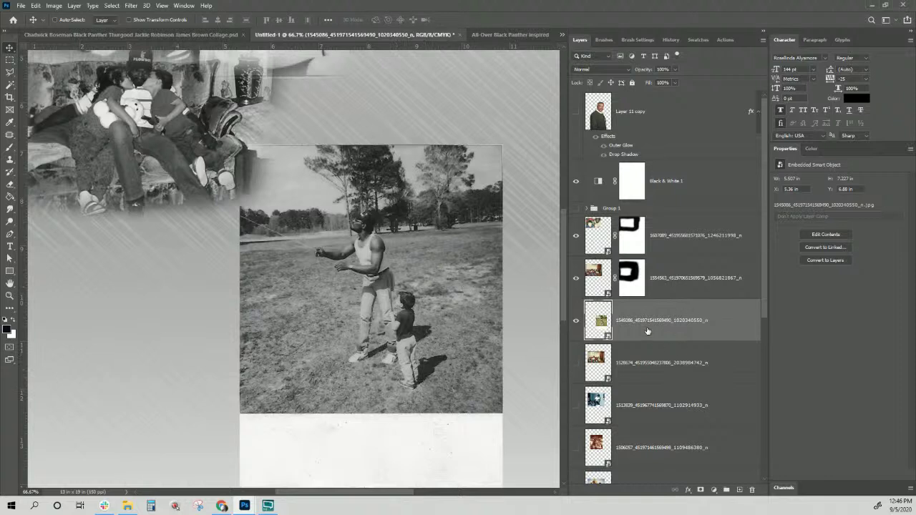
left_click(700, 490)
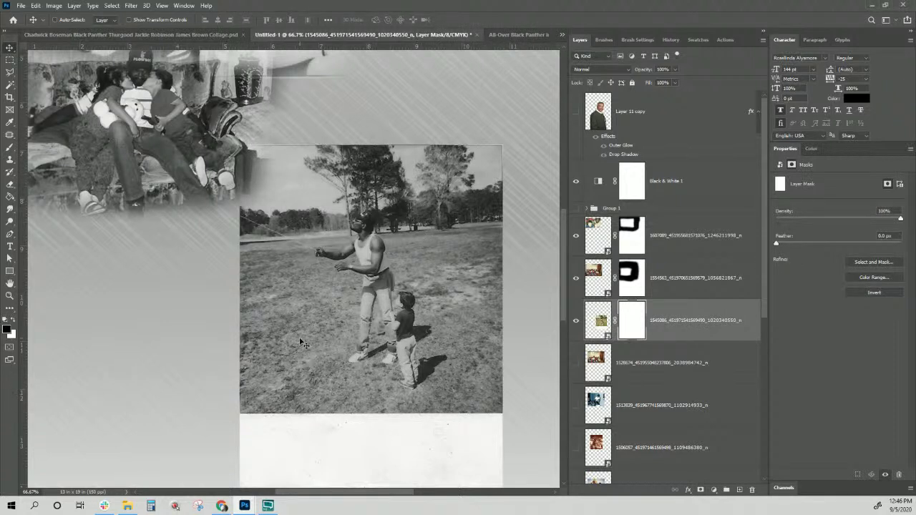
left_click(9, 147)
mouse_move(280, 129)
left_mouse_down()
mouse_move(314, 131)
mouse_move(341, 116)
mouse_move(461, 126)
mouse_move(387, 108)
mouse_move(468, 113)
mouse_move(496, 139)
mouse_move(510, 192)
mouse_move(505, 199)
mouse_move(474, 183)
mouse_move(525, 296)
mouse_move(531, 381)
mouse_move(545, 423)
mouse_move(510, 452)
mouse_move(404, 465)
mouse_move(239, 455)
mouse_move(307, 465)
mouse_move(250, 448)
mouse_move(520, 463)
mouse_move(519, 444)
mouse_move(529, 440)
mouse_move(513, 447)
mouse_move(515, 424)
left_mouse_up()
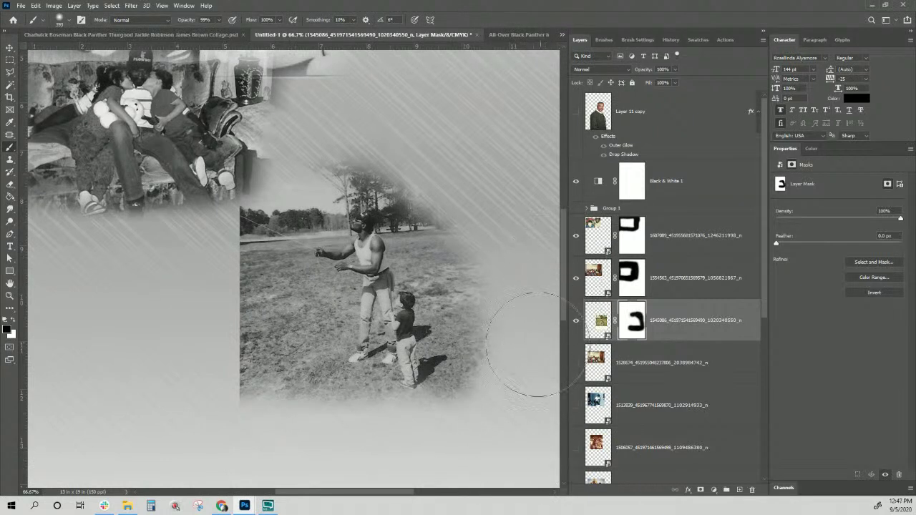
mouse_move(364, 465)
left_mouse_down()
mouse_move(219, 445)
mouse_move(200, 307)
mouse_move(243, 365)
mouse_move(188, 260)
mouse_move(194, 271)
mouse_move(189, 187)
mouse_move(180, 219)
mouse_move(197, 297)
mouse_move(191, 204)
mouse_move(197, 222)
mouse_move(210, 96)
mouse_move(250, 95)
left_mouse_up()
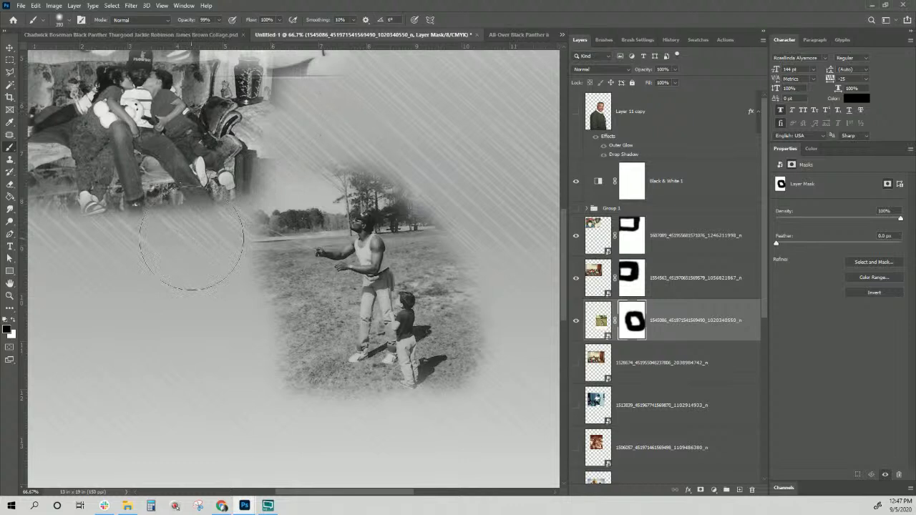
mouse_move(267, 340)
left_mouse_down()
mouse_move(236, 307)
mouse_move(256, 308)
mouse_move(249, 303)
mouse_move(237, 348)
left_mouse_up()
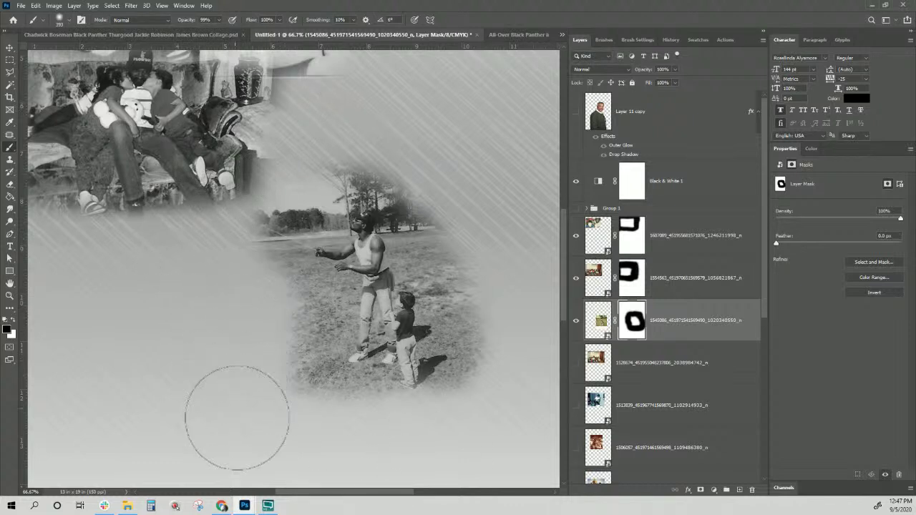
Step: Move the masked field photo up beside the balloons photo, so that their faded edges overlap in the canvas's upper right
key("ctrl+minus")
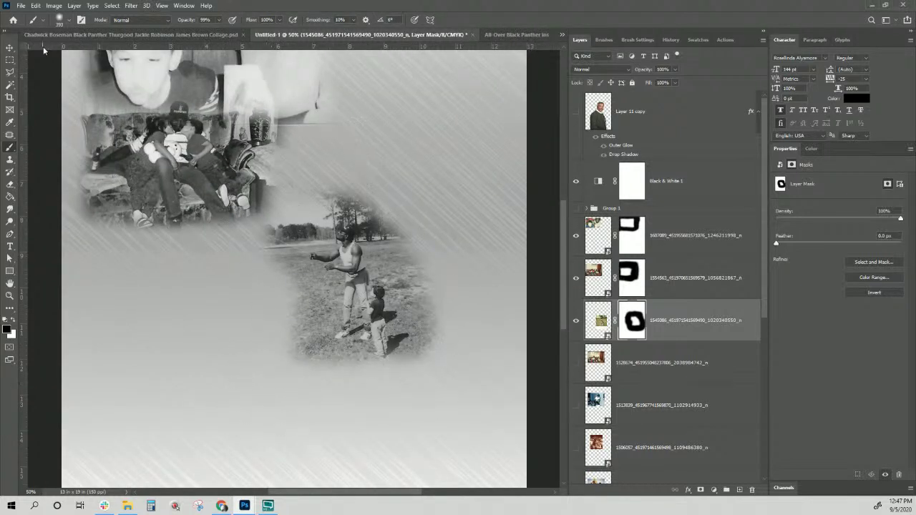
key("v")
key("shift+Down")
key("shift+Down")
key("shift+Down")
key("shift+Down")
key("shift+Down")
key("shift+Down")
key("shift+Down")
key("shift+Down")
key("shift+Down")
key("shift+Down")
key("shift+Down")
key("shift+Down")
key("shift+Down")
key("shift+Down")
key("shift+Down")
key("shift+Down")
key("shift+Down")
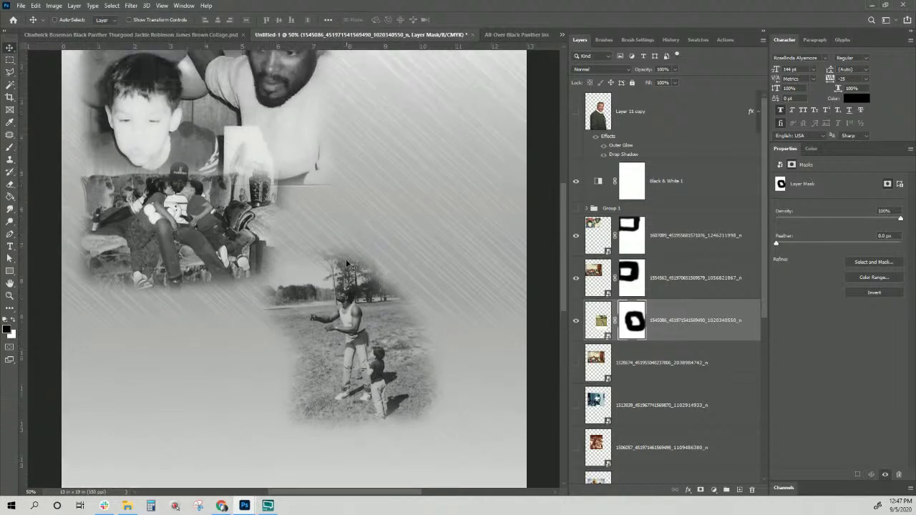
left_click_drag(385, 374, 405, 155)
key("shift+Down")
key("shift+Down")
key("shift+Down")
key("shift+Down")
key("shift+Down")
key("shift+Down")
key("shift+Down")
key("shift+Down")
key("shift+Down")
key("shift+Down")
key("shift+Down")
key("shift+Down")
key("shift+Down")
key("shift+Down")
key("shift+Down")
key("shift+Down")
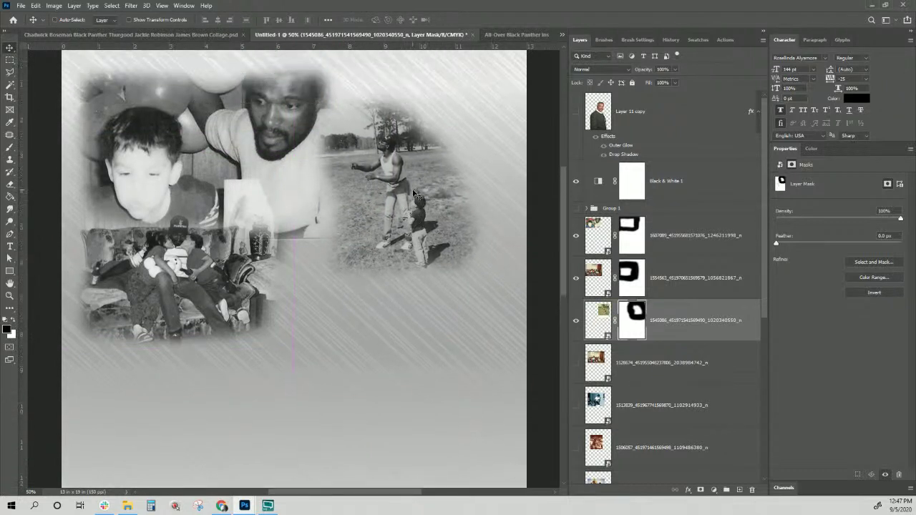
key("shift+Up")
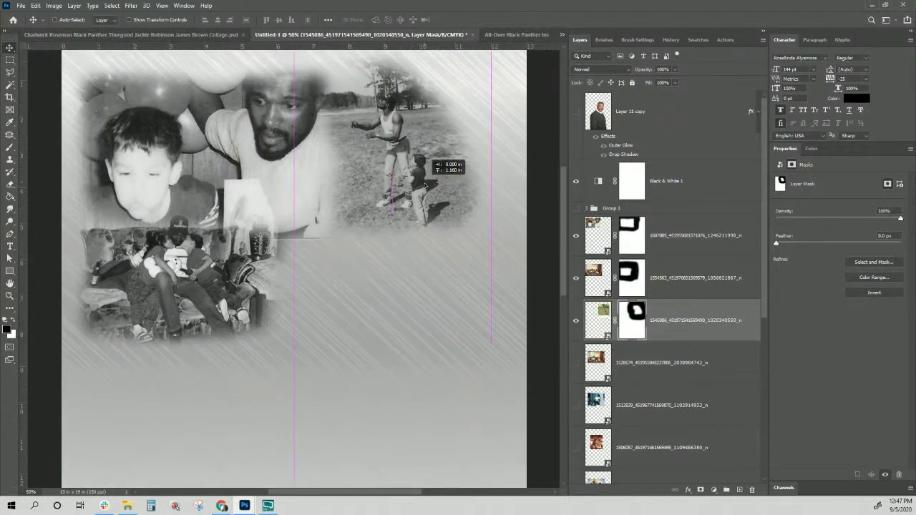
mouse_move(372, 220)
left_mouse_down()
mouse_move(386, 217)
mouse_move(375, 214)
left_mouse_up()
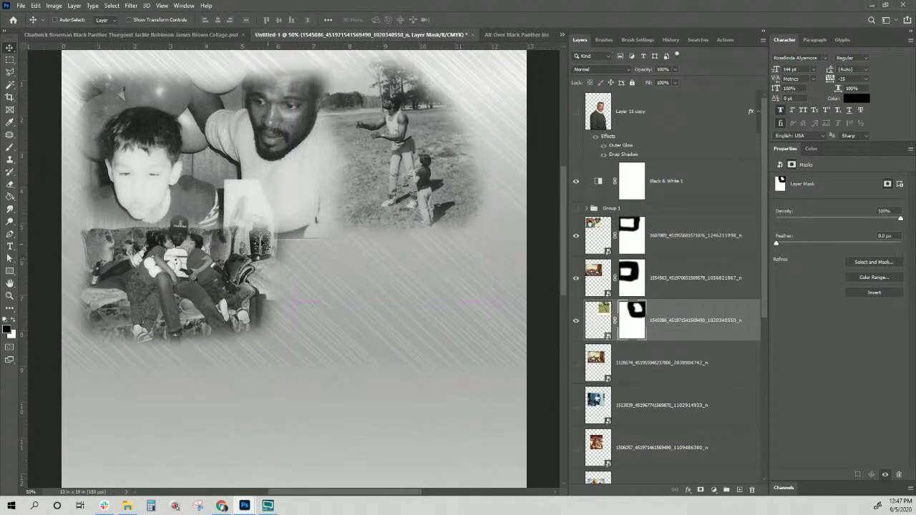
Step: Select the balloons photo's layer mask and brush away the hard line remaining along the photo's lower edge
right_click(302, 205)
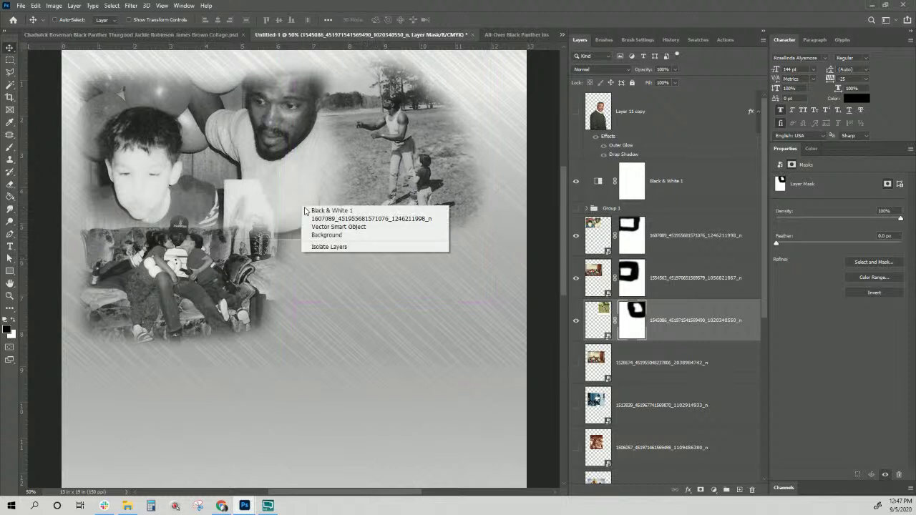
left_click(315, 217)
left_click(630, 241)
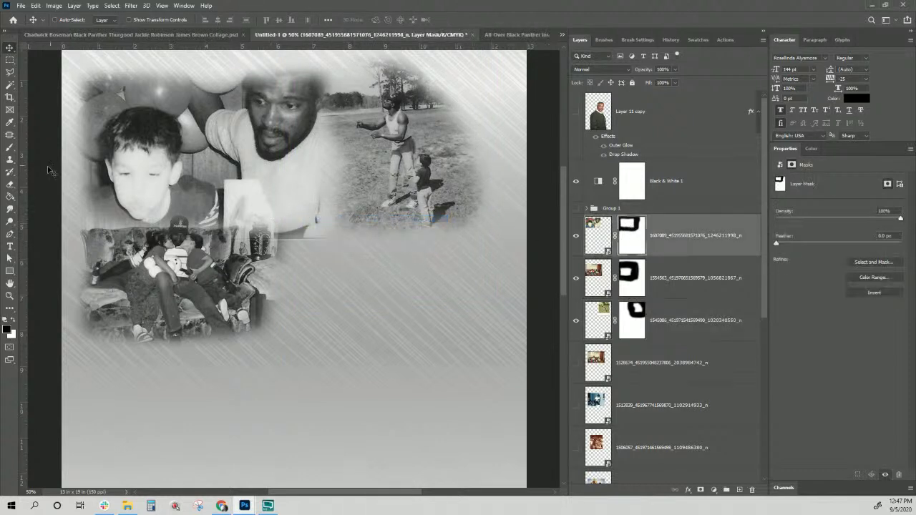
left_click(9, 147)
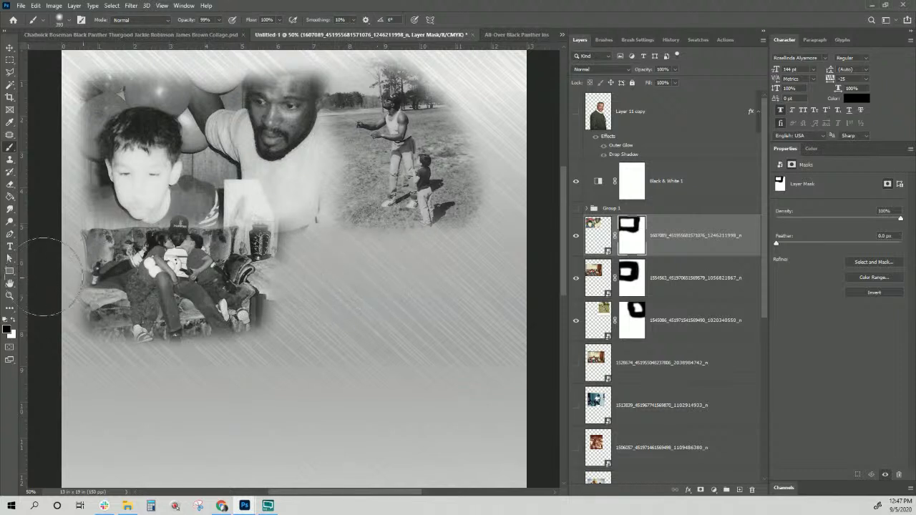
Step: Try the photo of the man in a cap leaning forward below the sofa photo, at about X 3.2 in, Y 7.82 in, and hide it again
left_click(696, 343)
scroll(698, 340, "down", 5)
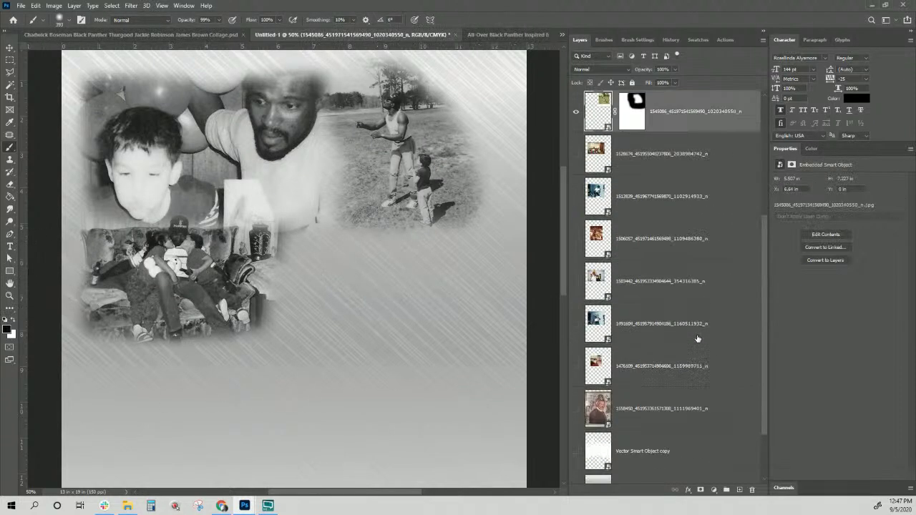
left_click(644, 200)
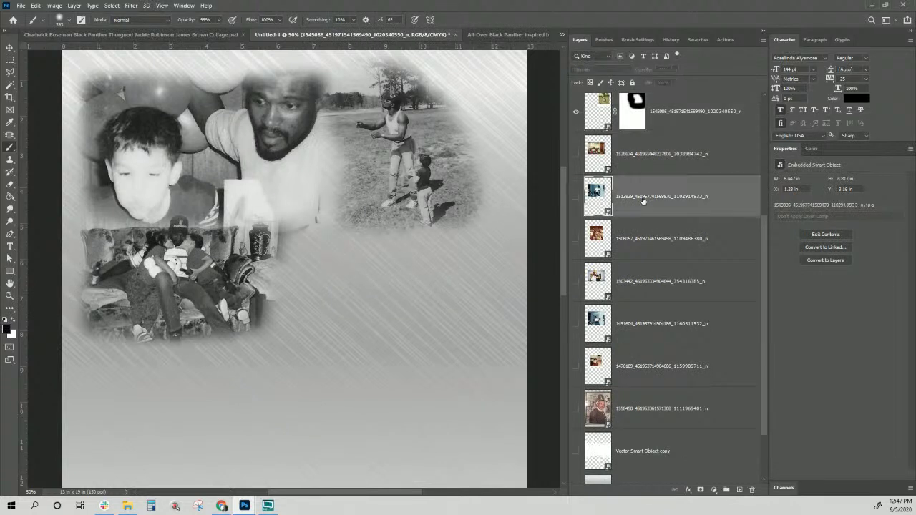
left_click(576, 198)
left_click(10, 47)
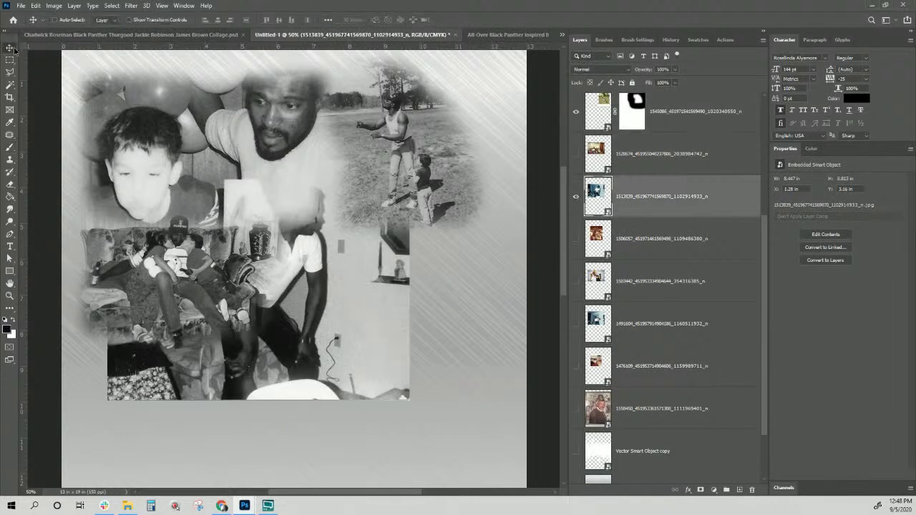
left_click_drag(325, 340, 408, 392)
scroll(411, 391, "down", 3)
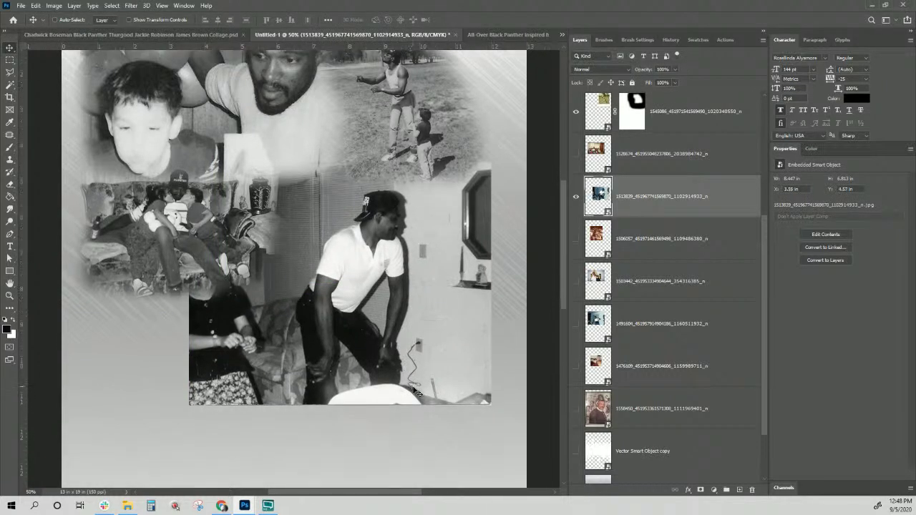
left_click_drag(405, 294, 414, 344)
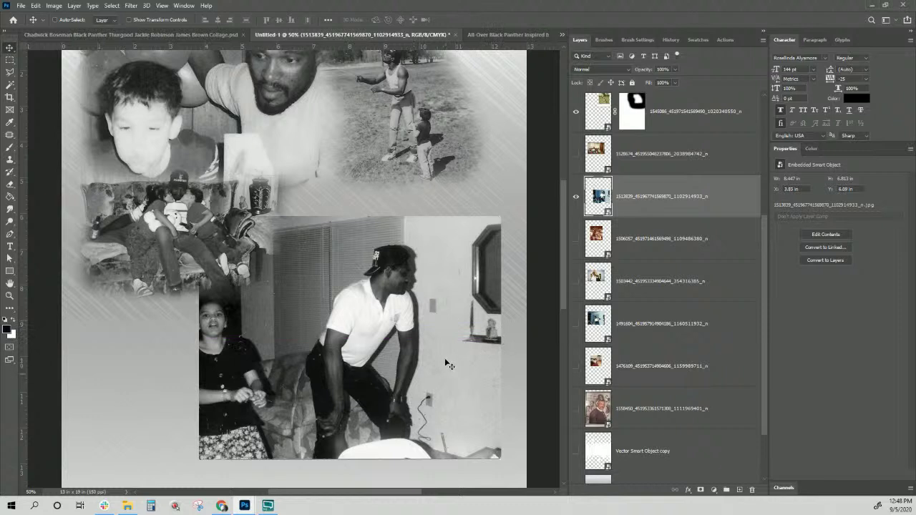
scroll(447, 362, "down", 2)
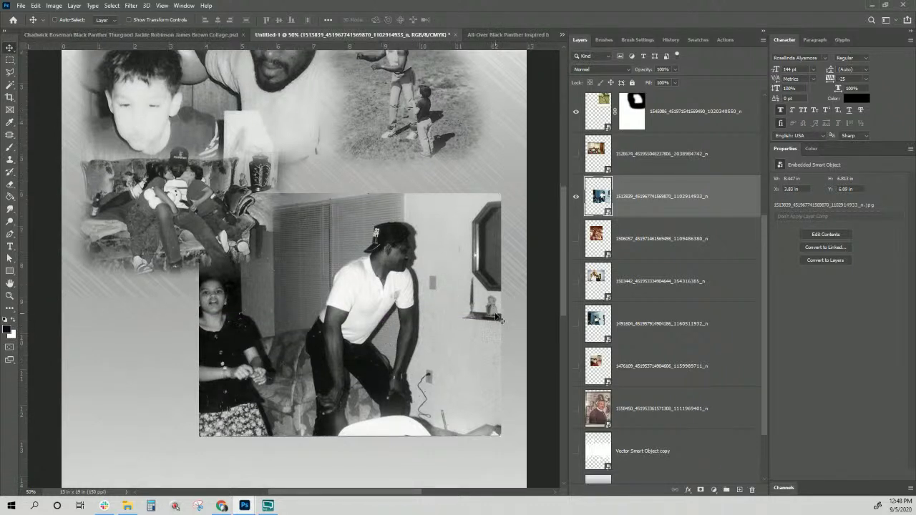
scroll(385, 350, "down", 6)
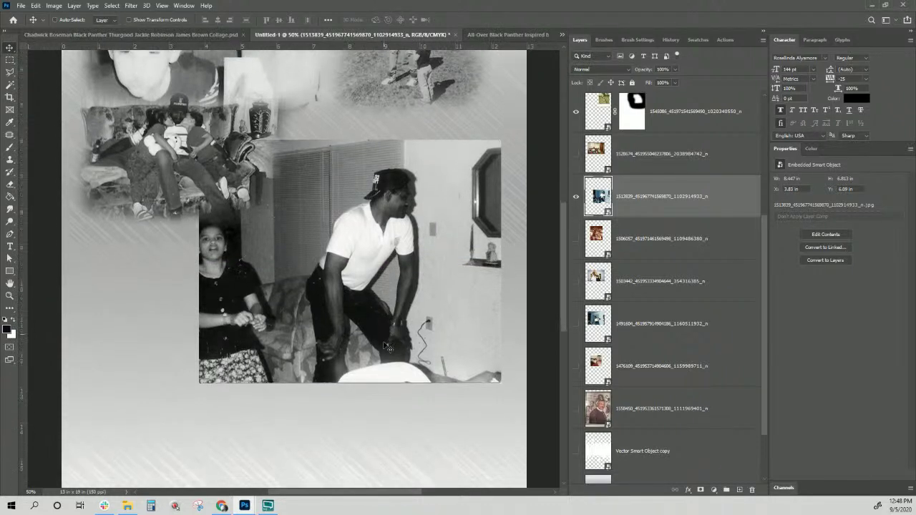
left_click_drag(352, 290, 330, 352)
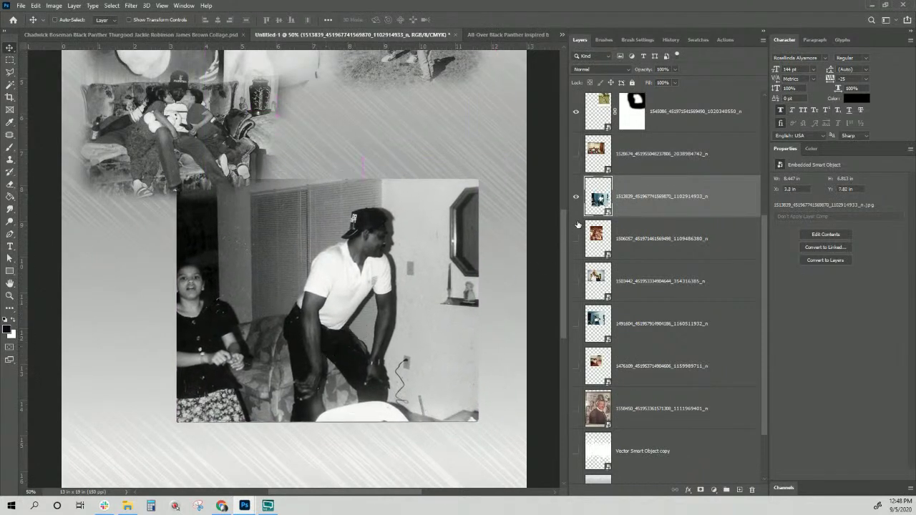
left_click(576, 198)
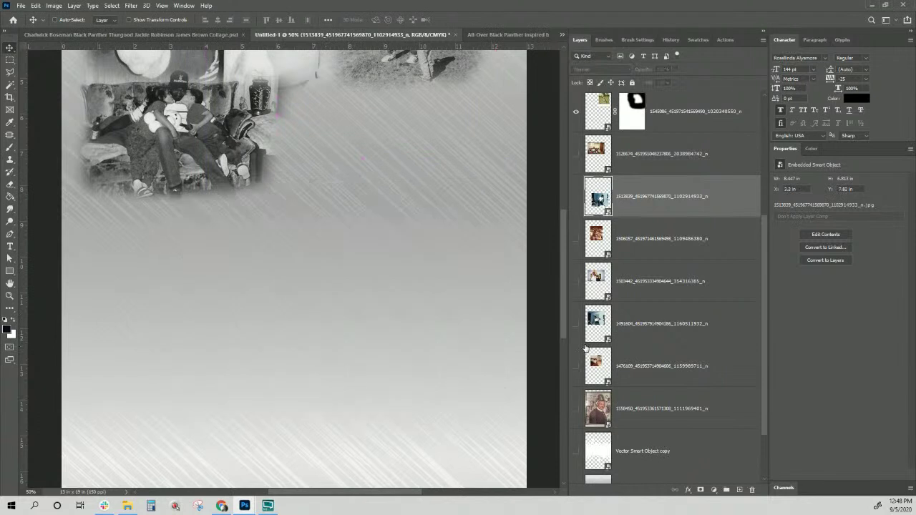
Step: Show the photo of the man in a white shirt with raised arms and move it to about X 2.62 in, Y 6.88 in
left_click(576, 327)
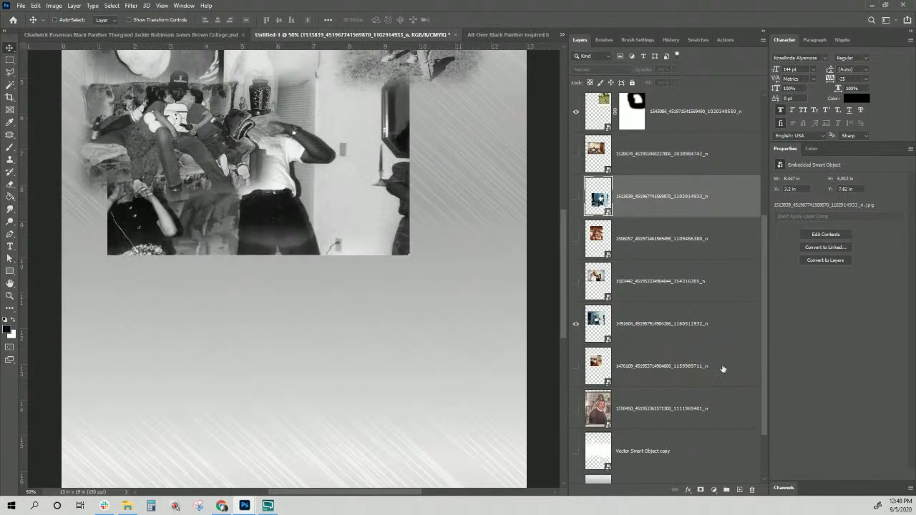
left_click(664, 335)
left_click_drag(351, 204, 399, 337)
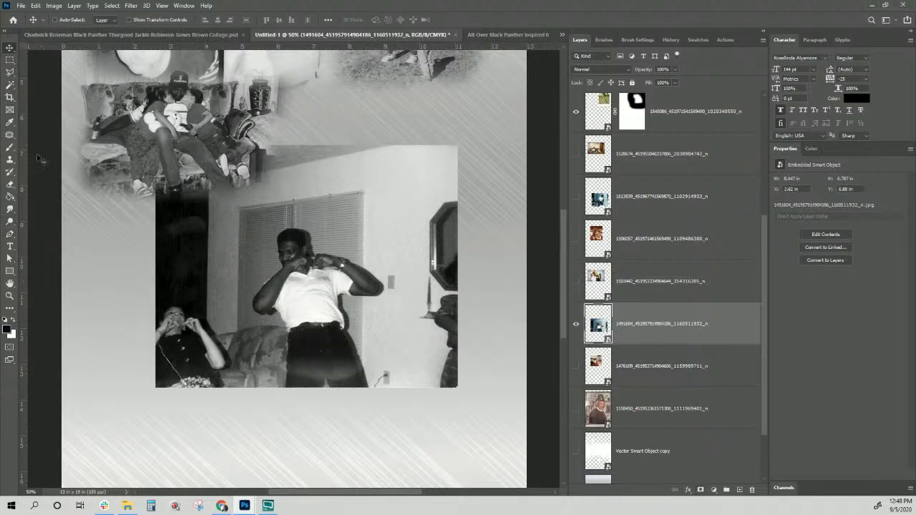
Step: Add a layer mask to the raised-arms photo and fade its upper, right and lower edges with a soft black brush
left_click(10, 147)
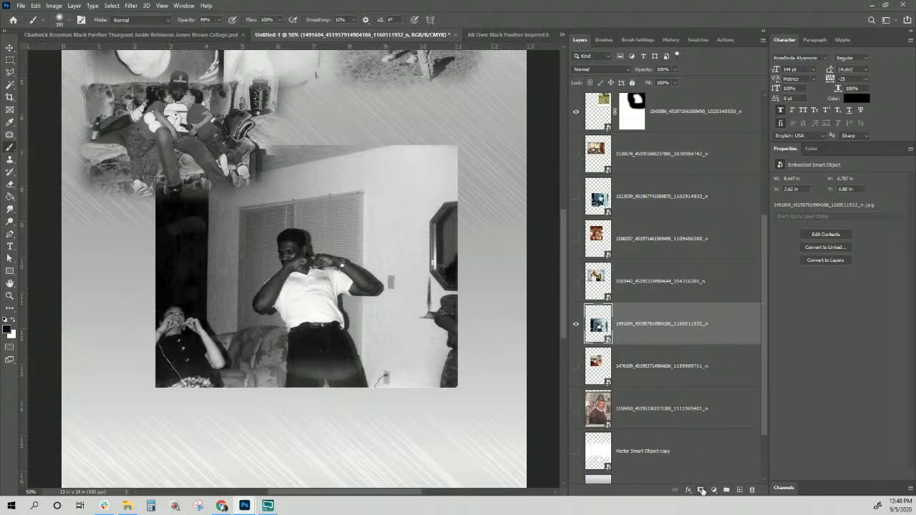
left_click(701, 490)
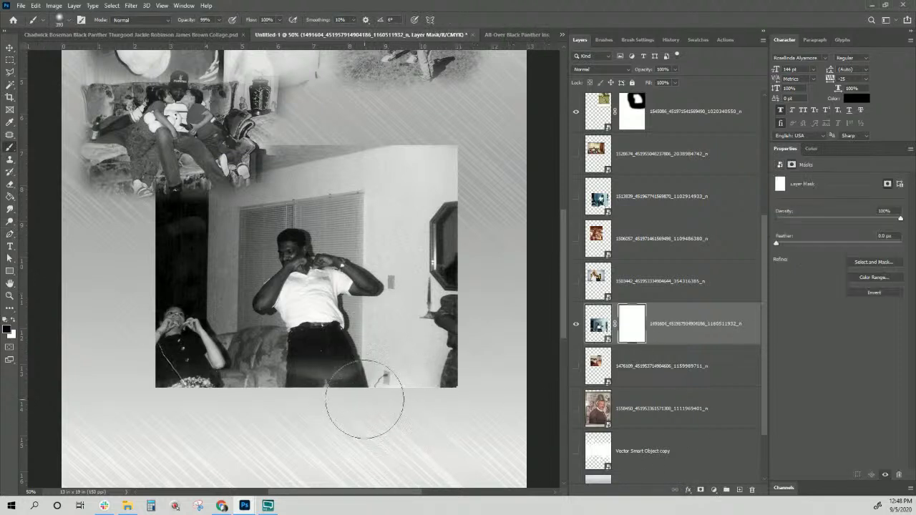
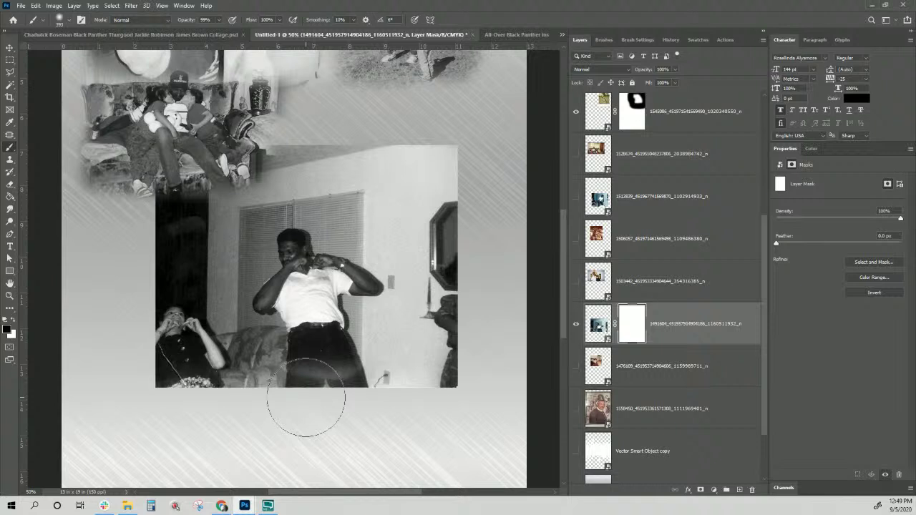
key("ctrl+z")
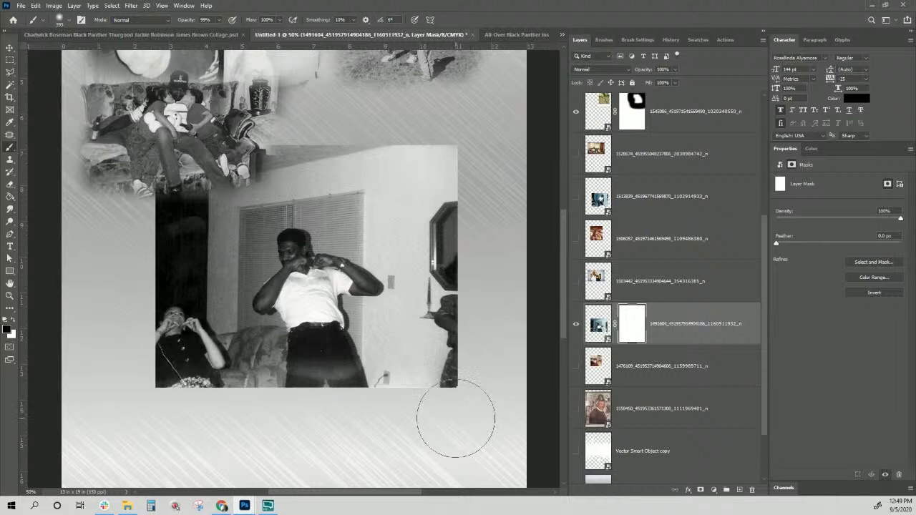
mouse_move(451, 413)
left_mouse_down()
mouse_move(449, 348)
mouse_move(466, 306)
mouse_move(452, 139)
mouse_move(422, 144)
mouse_move(268, 114)
mouse_move(171, 126)
mouse_move(132, 150)
mouse_move(136, 179)
mouse_move(118, 186)
mouse_move(133, 190)
mouse_move(113, 233)
mouse_move(169, 178)
mouse_move(123, 218)
mouse_move(215, 184)
mouse_move(135, 246)
mouse_move(182, 223)
mouse_move(119, 259)
mouse_move(198, 232)
mouse_move(248, 173)
mouse_move(309, 151)
mouse_move(252, 173)
mouse_move(397, 158)
mouse_move(292, 161)
mouse_move(360, 164)
mouse_move(408, 185)
mouse_move(426, 228)
mouse_move(447, 355)
mouse_move(442, 394)
mouse_move(422, 412)
mouse_move(348, 426)
mouse_move(274, 424)
mouse_move(293, 414)
mouse_move(391, 424)
mouse_move(343, 425)
mouse_move(423, 416)
mouse_move(393, 418)
mouse_move(409, 406)
mouse_move(393, 416)
mouse_move(407, 394)
mouse_move(340, 421)
mouse_move(298, 425)
mouse_move(136, 425)
mouse_move(122, 406)
mouse_move(137, 421)
mouse_move(229, 432)
mouse_move(279, 422)
mouse_move(256, 425)
left_mouse_up()
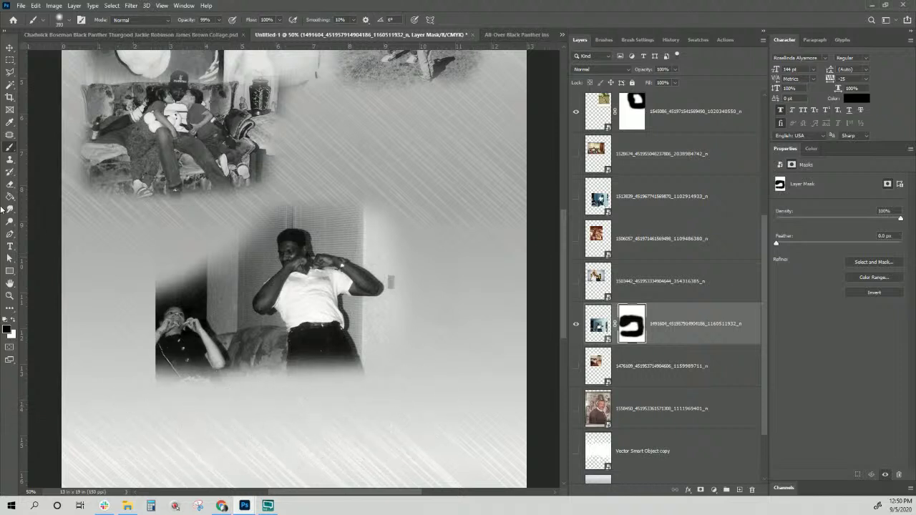
Step: Fade the raised-arms photo's left edge on the mask and brush away the background around the man and the seated person
mouse_move(146, 258)
left_mouse_down()
mouse_move(108, 279)
mouse_move(107, 291)
mouse_move(118, 288)
mouse_move(127, 265)
mouse_move(109, 317)
mouse_move(113, 356)
left_mouse_up()
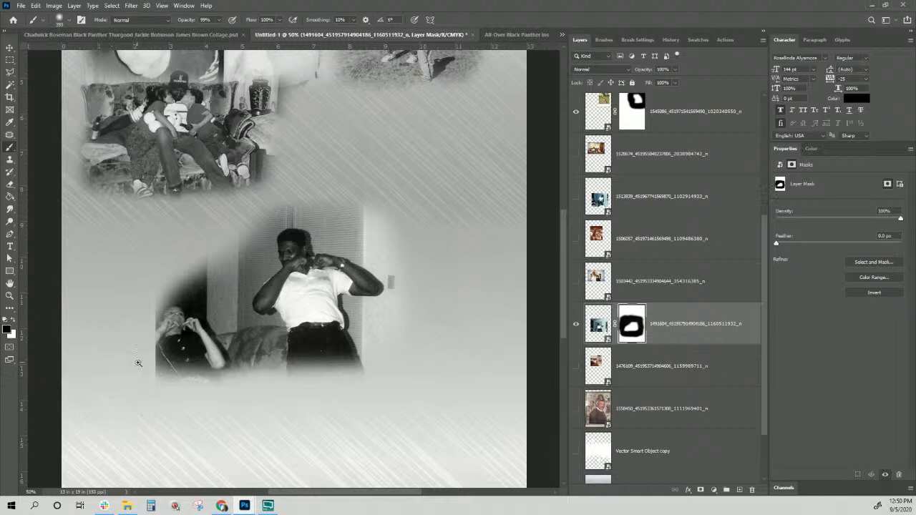
mouse_move(138, 360)
left_mouse_down()
mouse_move(146, 358)
mouse_move(93, 352)
left_mouse_up()
mouse_move(150, 276)
left_mouse_down()
mouse_move(142, 363)
mouse_move(149, 392)
mouse_move(136, 343)
mouse_move(147, 359)
mouse_move(151, 300)
mouse_move(139, 348)
mouse_move(143, 411)
left_mouse_up()
mouse_move(259, 217)
left_mouse_down()
mouse_move(246, 213)
mouse_move(409, 225)
mouse_move(362, 190)
mouse_move(374, 207)
mouse_move(369, 225)
mouse_move(388, 241)
mouse_move(359, 218)
left_mouse_up()
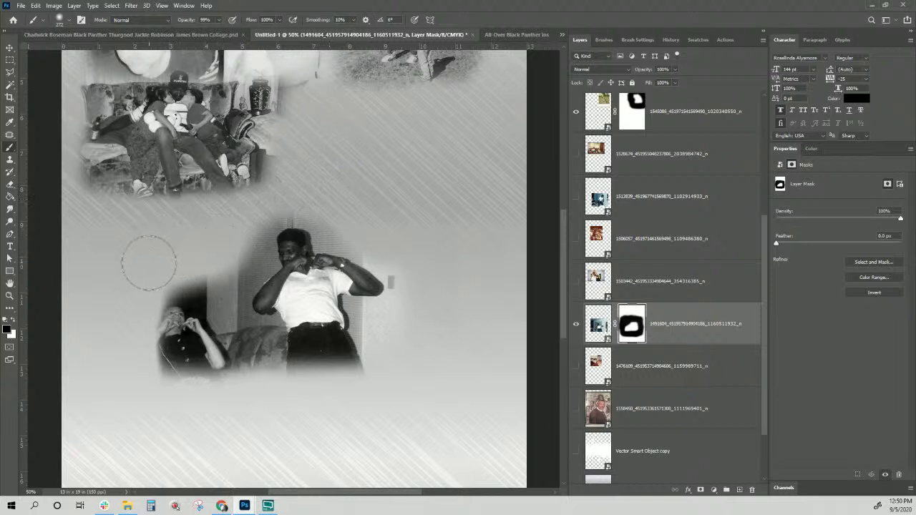
mouse_move(208, 262)
left_mouse_down()
mouse_move(219, 262)
mouse_move(222, 247)
left_mouse_up()
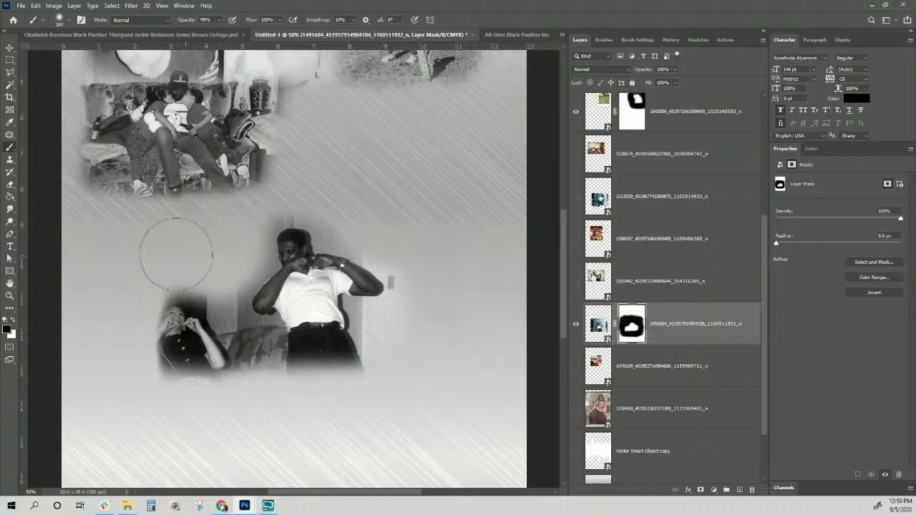
left_click_drag(154, 245, 170, 250)
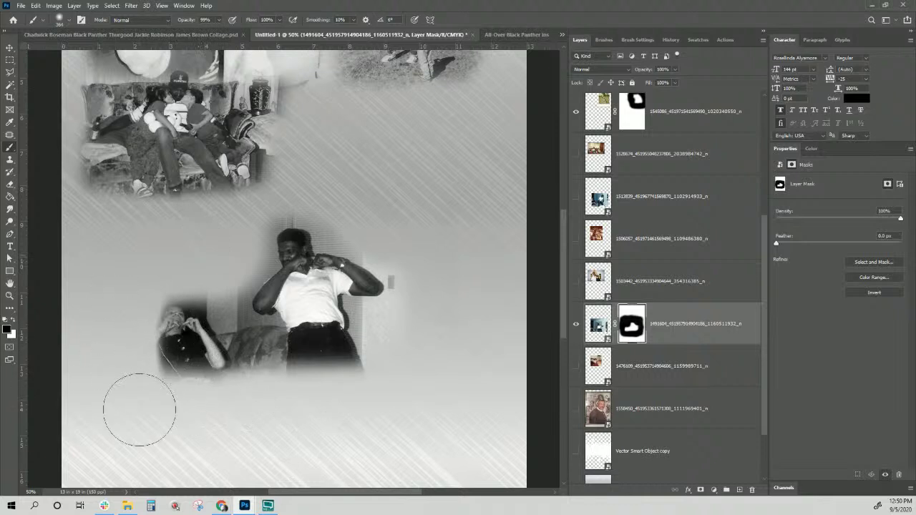
left_click_drag(179, 356, 225, 405)
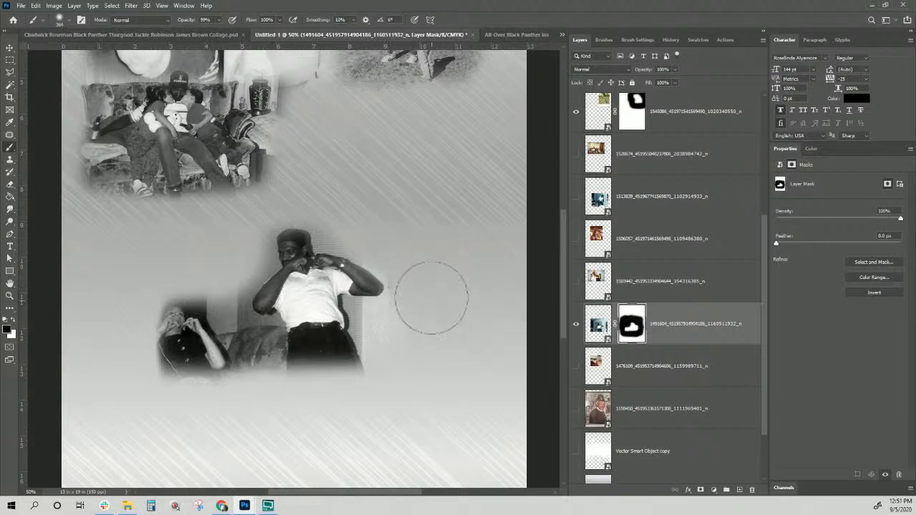
Step: Move the masked raised-arms photo up so that its faded edge meets the lower right of the sofa photo
scroll(22, 88, "up", 1)
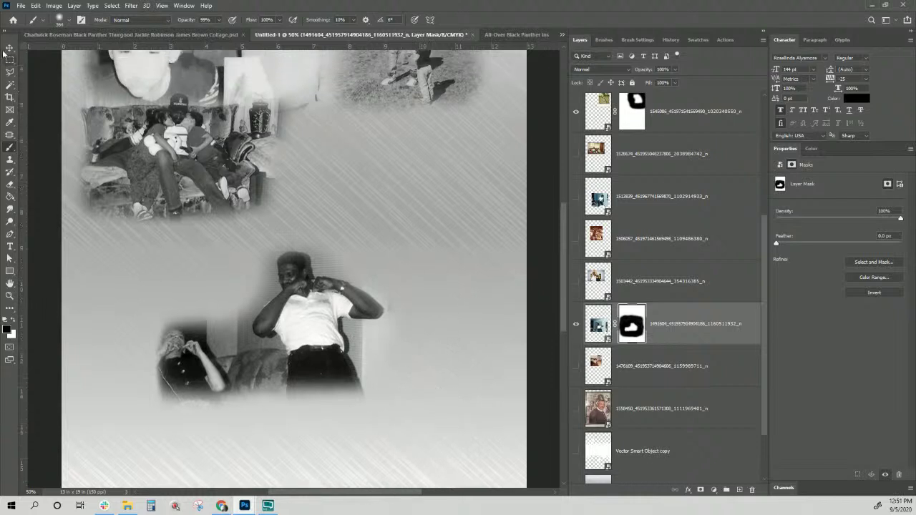
key("v")
left_click_drag(317, 351, 305, 275)
scroll(481, 206, "up", 1)
scroll(692, 324, "up", 5)
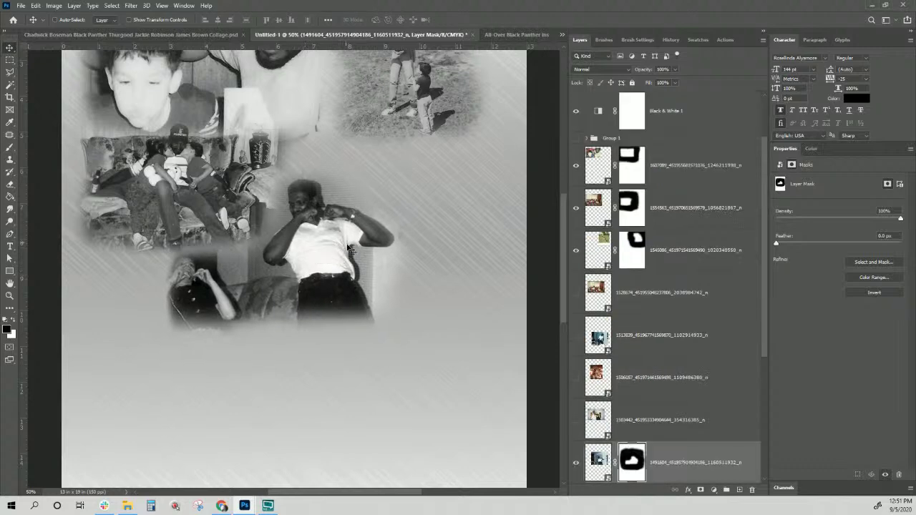
scroll(348, 235, "up", 1)
Step: Show the photo of the man holding a baby on the car
scroll(740, 292, "down", 5)
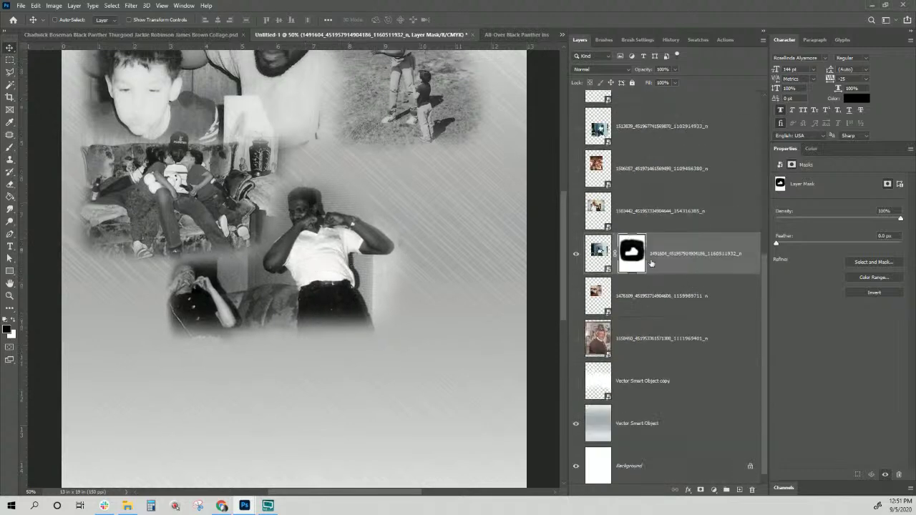
left_click(643, 180)
left_click(575, 169)
Step: Delete the hidden layer with the man in a cap leaning forward
scroll(648, 182, "up", 2)
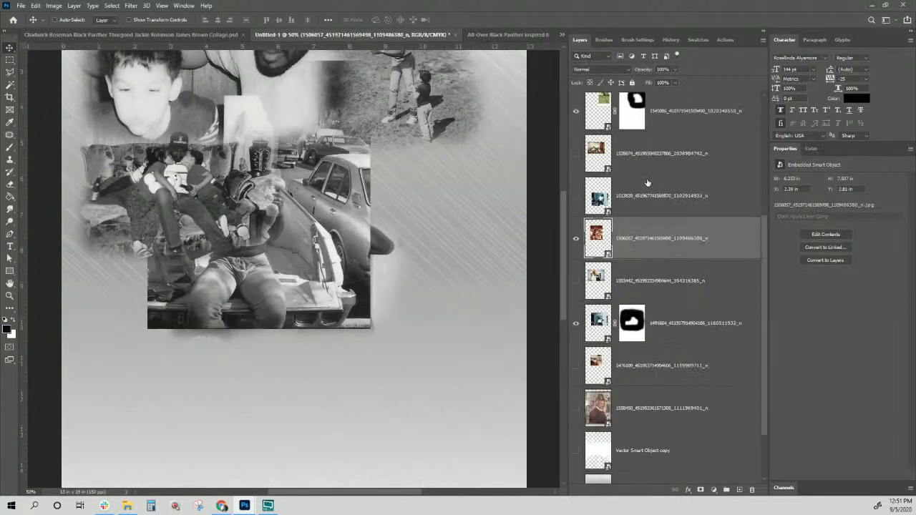
left_click(669, 204)
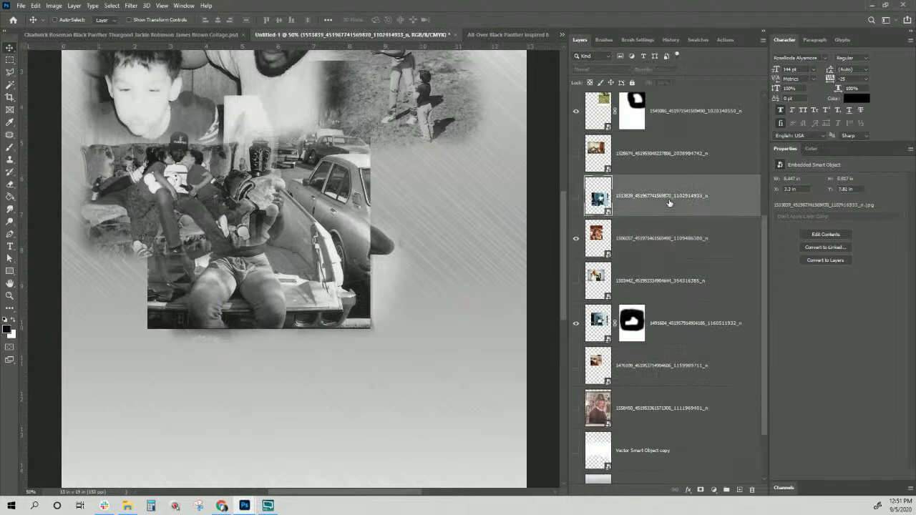
key("Delete")
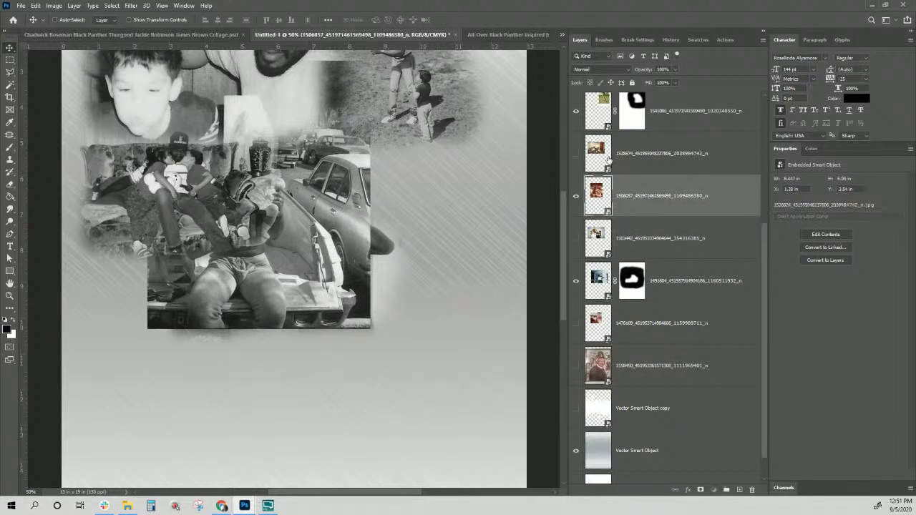
Step: Try the family sofa photo with the curtained window below the other photos, at about X 3.24 in, Y 7.52 in, and hide it again
left_click(662, 153)
left_click(576, 153)
left_click_drag(336, 214, 405, 347)
scroll(134, 259, "up", 2)
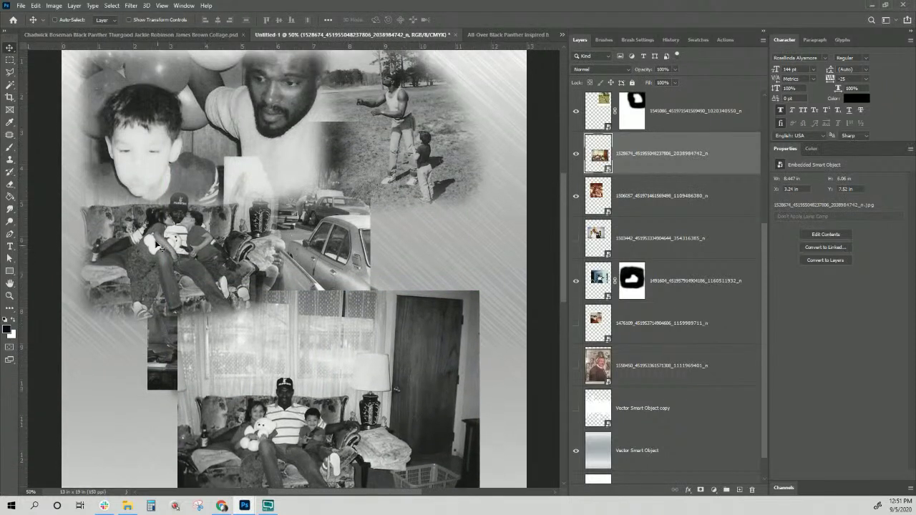
scroll(197, 304, "down", 5)
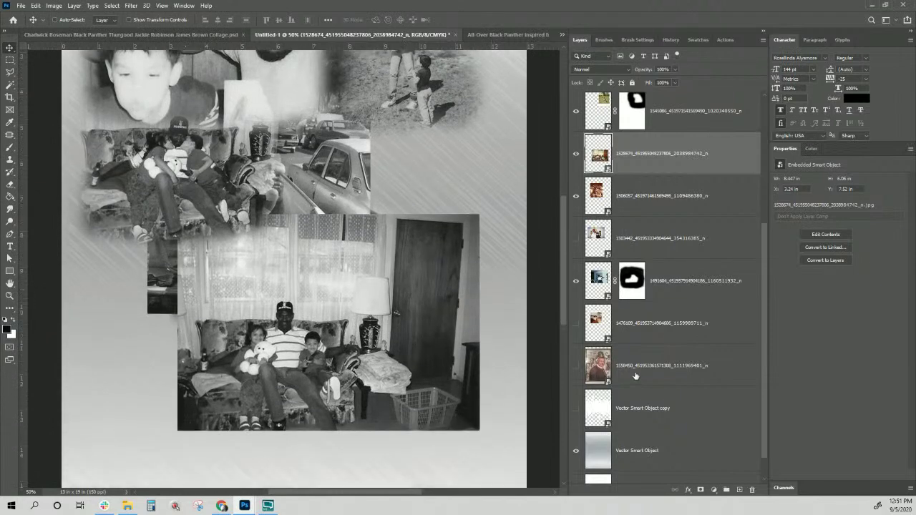
left_click(577, 154)
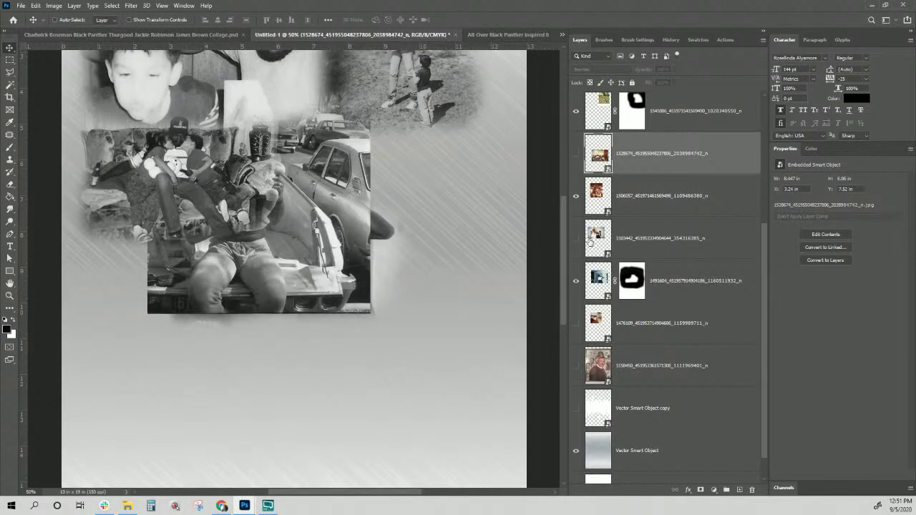
Step: Move the photo of the man holding a baby on the car down the page to about X 4.95 in, Y 8.51 in
left_click(651, 207)
left_click_drag(324, 218, 411, 352)
scroll(411, 349, "down", 5)
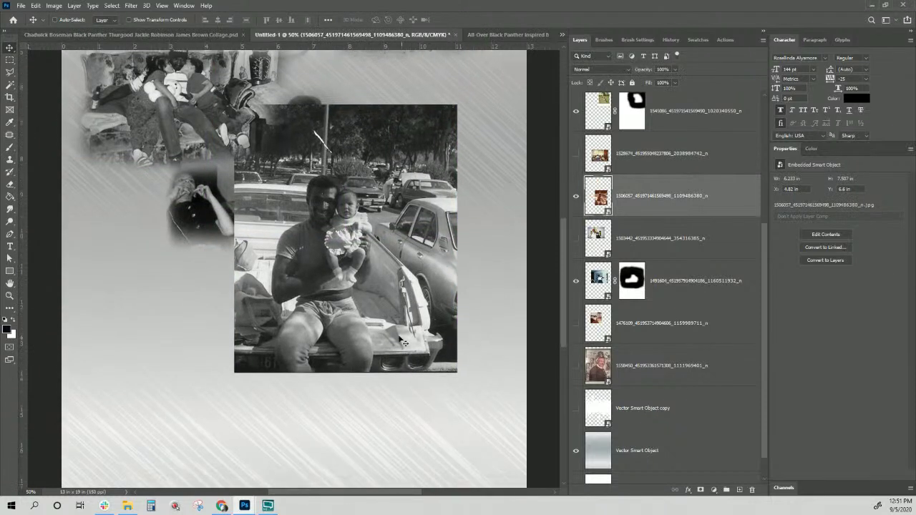
right_click(317, 238)
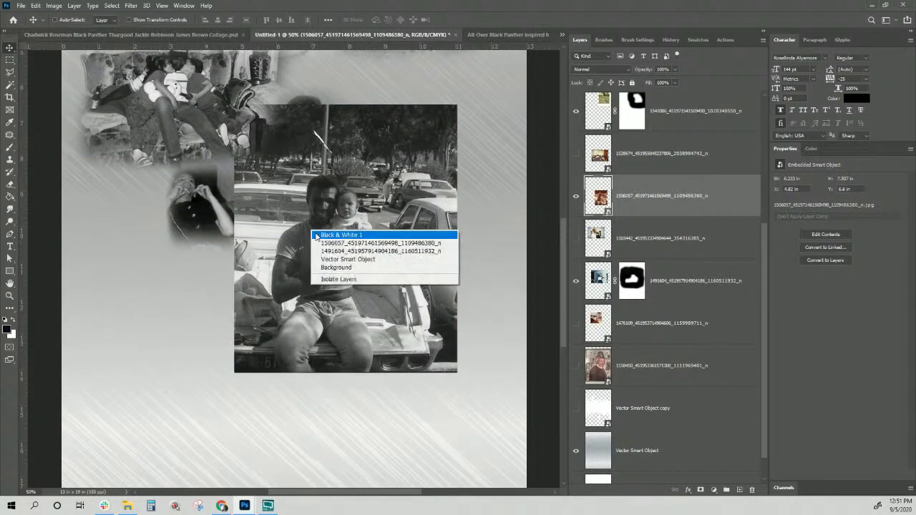
left_click(643, 211)
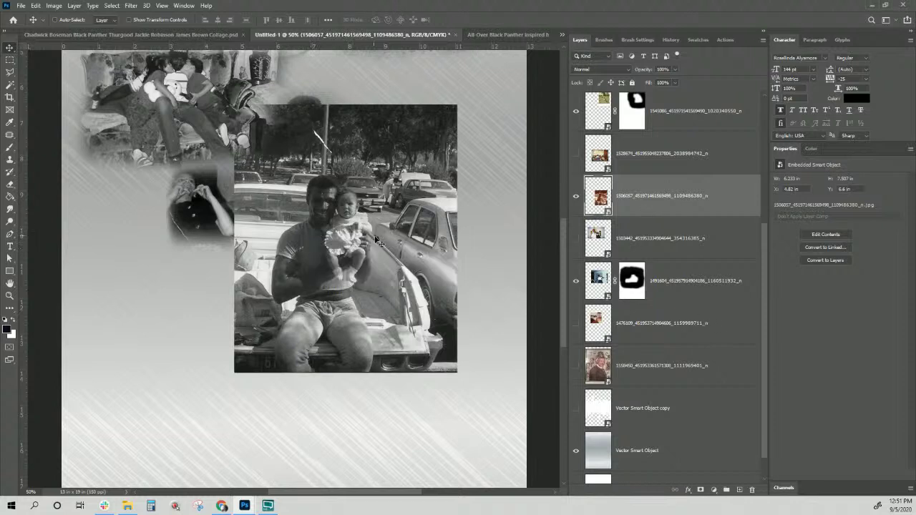
left_click_drag(373, 239, 384, 303)
scroll(384, 303, "down", 3)
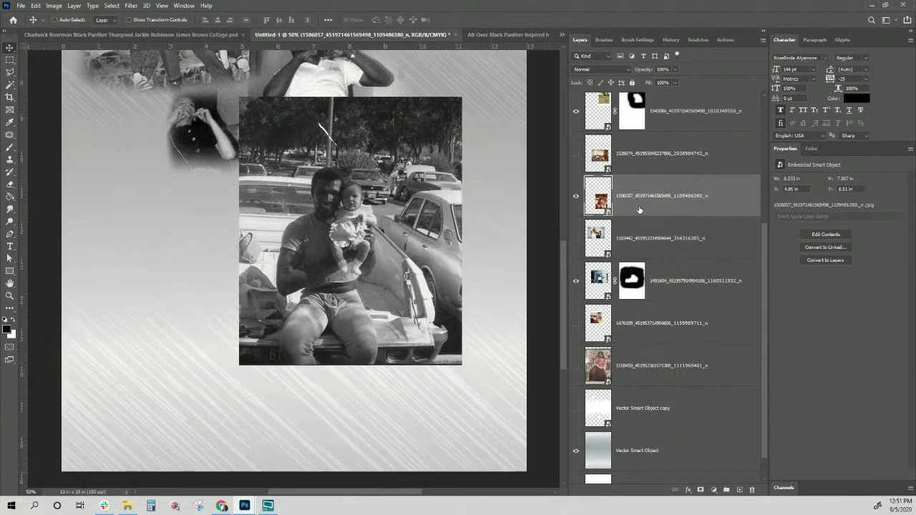
Step: Add a layer mask to the man-and-baby car photo and brush black around all four edges to fade its rectangular border
left_click(700, 491)
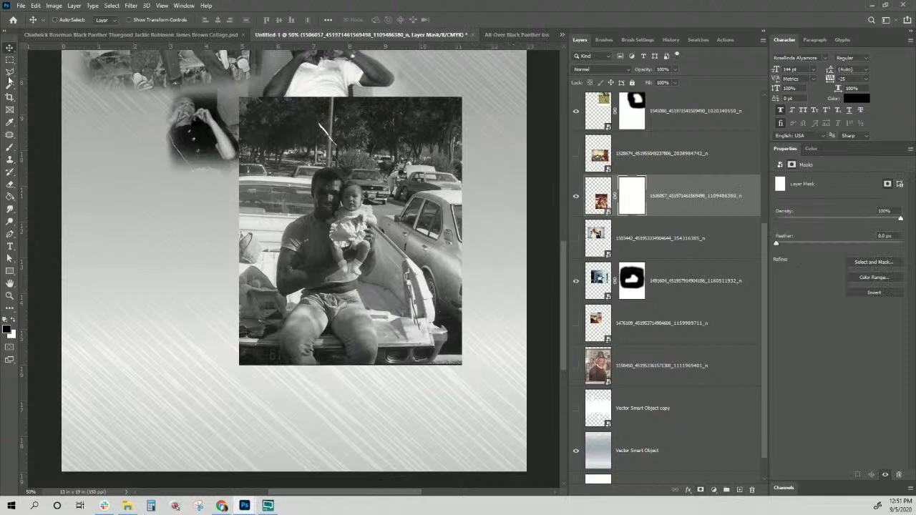
left_click(10, 147)
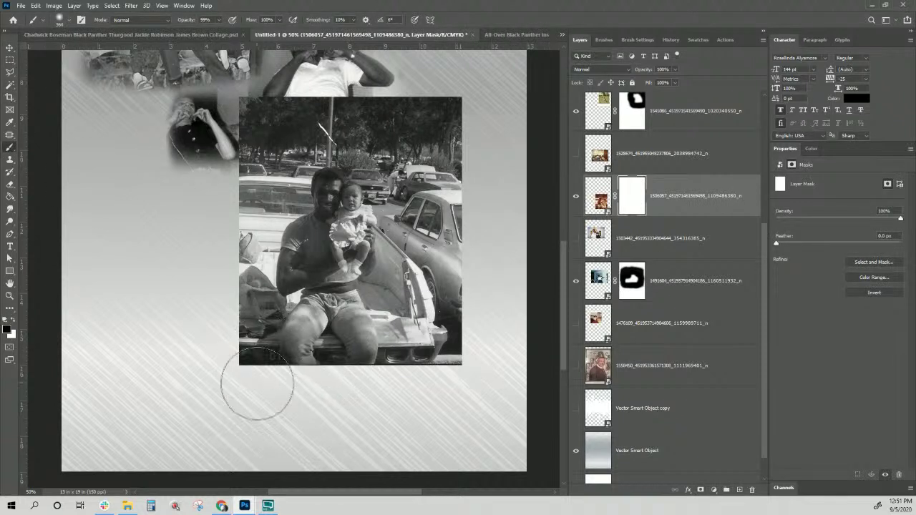
mouse_move(186, 242)
left_mouse_down()
mouse_move(192, 313)
mouse_move(205, 323)
mouse_move(197, 200)
mouse_move(211, 128)
mouse_move(405, 115)
mouse_move(468, 151)
mouse_move(466, 144)
mouse_move(439, 143)
mouse_move(470, 167)
mouse_move(426, 170)
left_mouse_up()
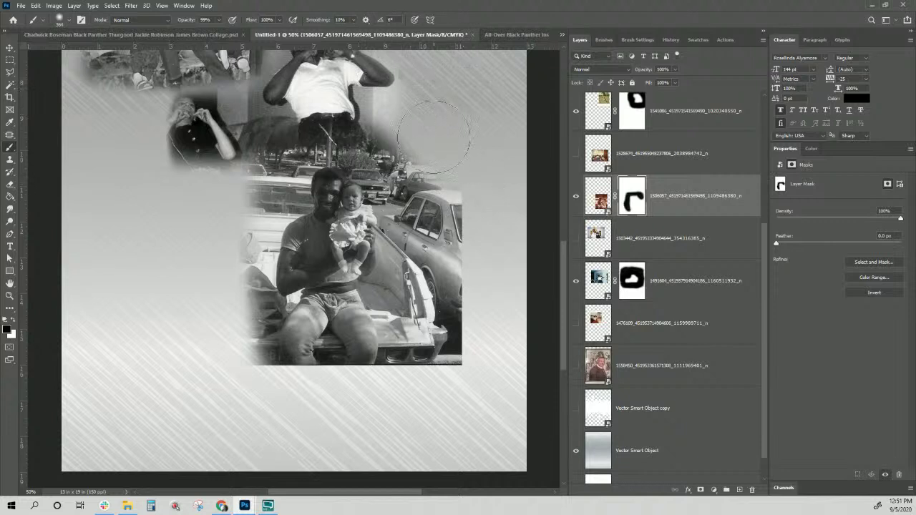
mouse_move(429, 131)
left_mouse_down()
mouse_move(422, 182)
mouse_move(377, 101)
mouse_move(301, 75)
mouse_move(272, 98)
mouse_move(225, 177)
mouse_move(211, 261)
mouse_move(223, 379)
mouse_move(244, 410)
mouse_move(306, 427)
mouse_move(314, 411)
mouse_move(329, 413)
mouse_move(322, 409)
mouse_move(378, 416)
mouse_move(360, 399)
mouse_move(222, 399)
mouse_move(472, 417)
mouse_move(474, 263)
mouse_move(452, 230)
mouse_move(433, 161)
mouse_move(416, 163)
mouse_move(353, 117)
mouse_move(258, 135)
mouse_move(235, 155)
mouse_move(241, 163)
mouse_move(257, 154)
mouse_move(226, 195)
mouse_move(209, 256)
mouse_move(233, 394)
left_mouse_up()
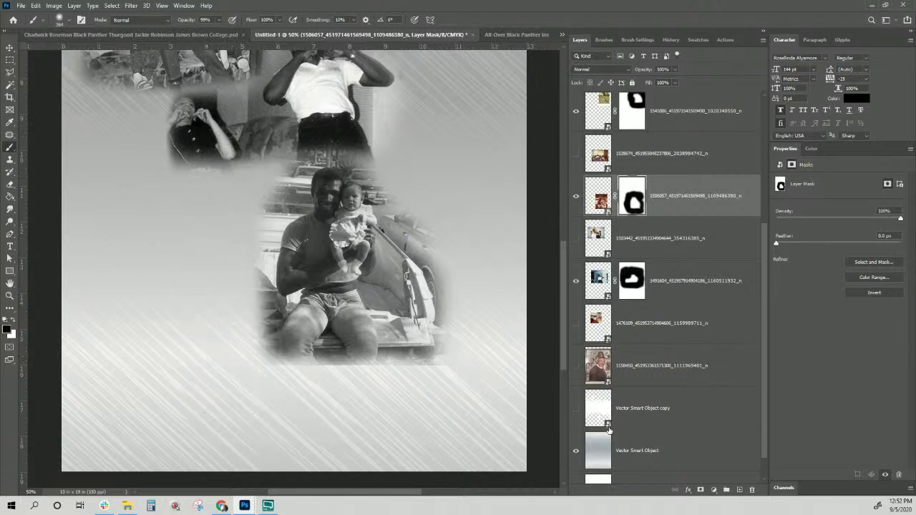
mouse_move(486, 405)
left_mouse_down()
mouse_move(463, 393)
mouse_move(432, 401)
mouse_move(483, 386)
mouse_move(491, 340)
mouse_move(470, 236)
left_mouse_up()
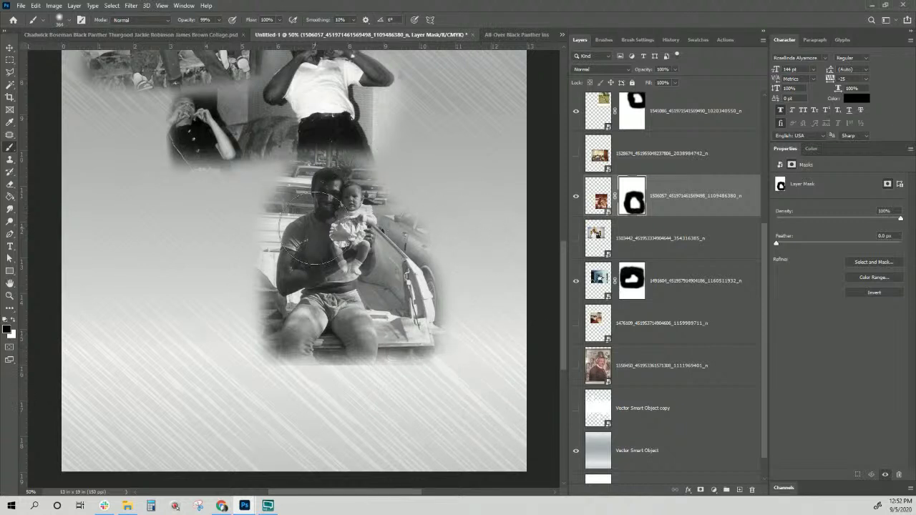
Step: Brush the car photo's mask closer around the man and baby, fading the lower edge and hiding the cars and background beside them
scroll(256, 207, "up", 3)
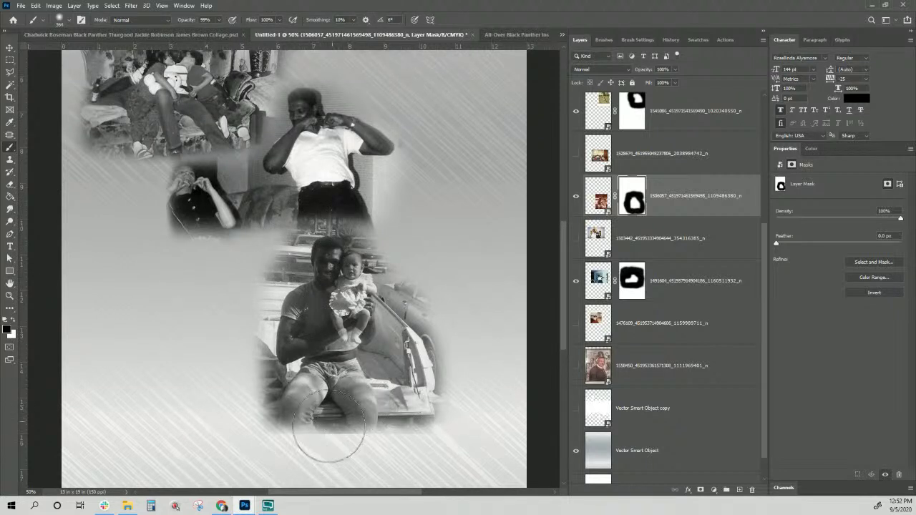
scroll(258, 442, "down", 2)
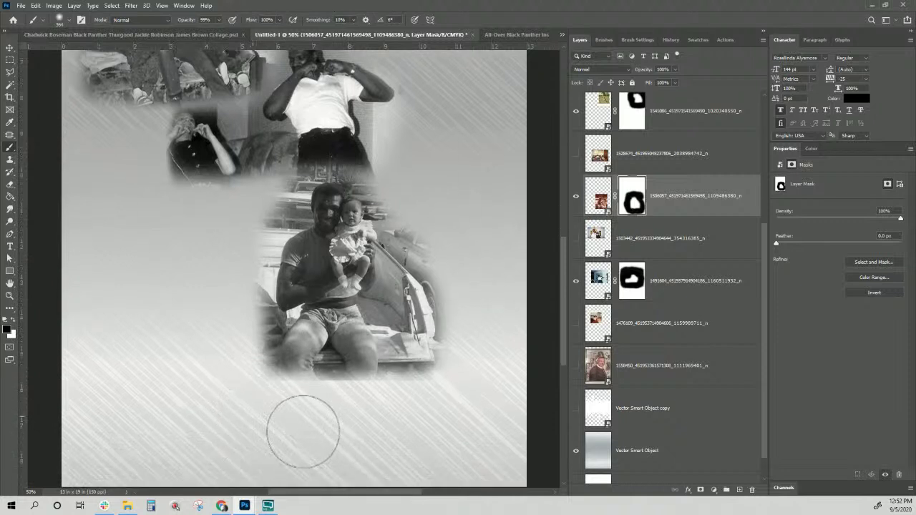
mouse_move(277, 419)
left_mouse_down()
mouse_move(409, 422)
mouse_move(467, 410)
mouse_move(476, 398)
mouse_move(343, 415)
left_mouse_up()
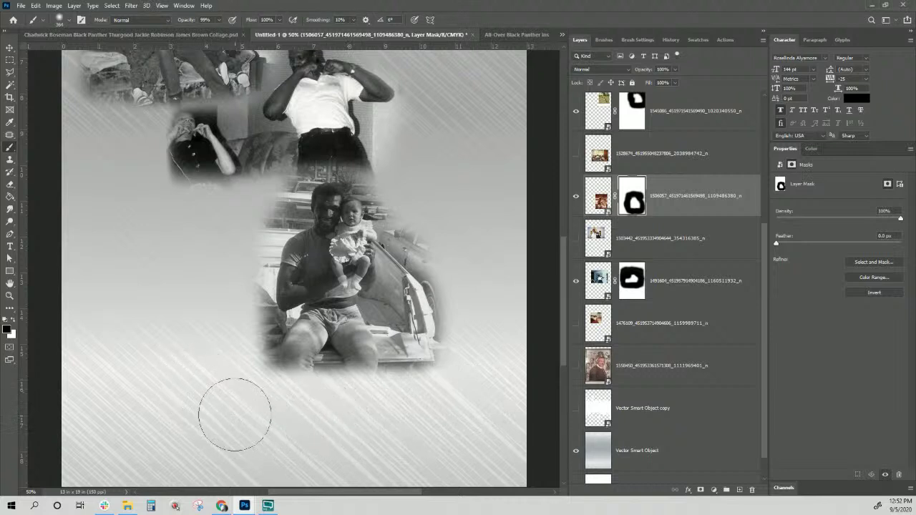
mouse_move(505, 429)
left_mouse_down()
mouse_move(476, 353)
mouse_move(468, 267)
mouse_move(465, 274)
mouse_move(420, 224)
mouse_move(469, 352)
mouse_move(474, 395)
mouse_move(456, 397)
mouse_move(365, 109)
mouse_move(415, 206)
mouse_move(353, 125)
mouse_move(303, 114)
mouse_move(300, 136)
mouse_move(277, 151)
mouse_move(261, 181)
mouse_move(255, 208)
mouse_move(224, 234)
mouse_move(230, 275)
mouse_move(218, 291)
mouse_move(234, 324)
mouse_move(239, 388)
mouse_move(281, 400)
mouse_move(430, 379)
mouse_move(491, 395)
mouse_move(475, 380)
mouse_move(462, 290)
mouse_move(432, 206)
mouse_move(430, 219)
mouse_move(416, 219)
mouse_move(383, 154)
mouse_move(304, 126)
left_mouse_up()
mouse_move(255, 186)
left_mouse_down()
mouse_move(231, 246)
mouse_move(216, 374)
mouse_move(251, 401)
mouse_move(365, 436)
mouse_move(411, 419)
mouse_move(452, 388)
mouse_move(432, 242)
left_mouse_up()
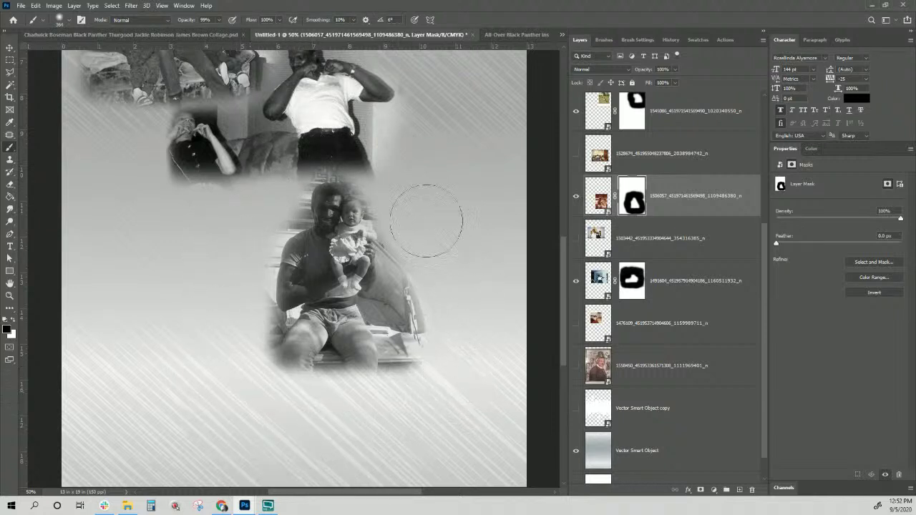
Step: Move the masked man-and-baby photo to the left side of the page, directly below the sofa photo
left_click(10, 48)
right_click(350, 270)
left_click(376, 279)
left_click_drag(353, 299, 150, 205)
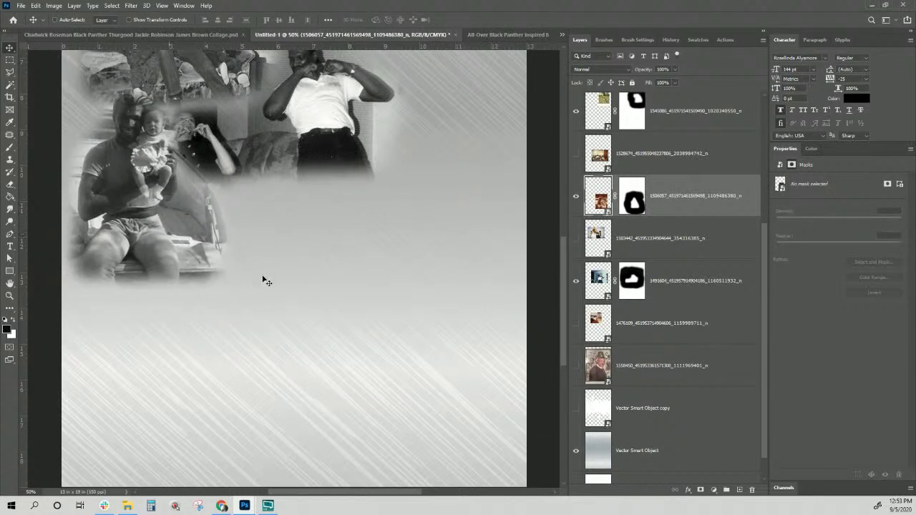
key("ctrl+z")
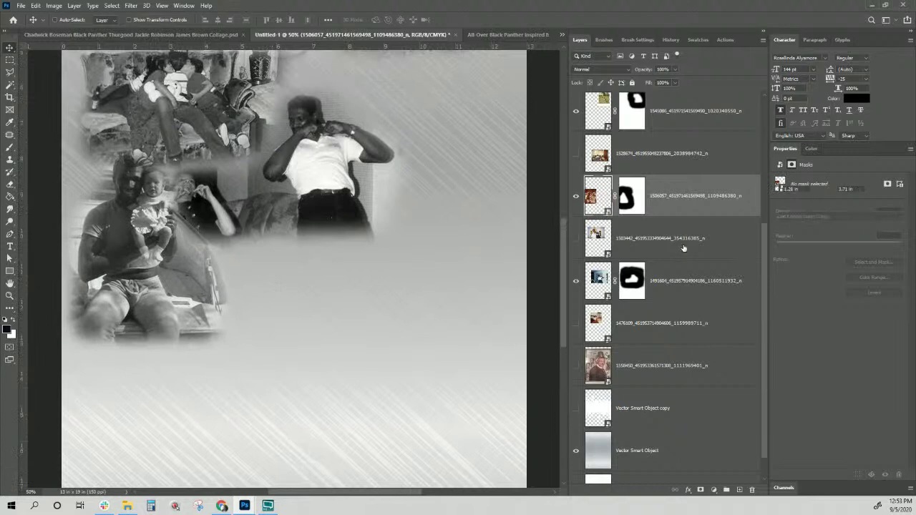
Step: Show the graduation photo with the balloons and move it to about X 3.55 in, Y 6.89 in
left_click(595, 243)
left_click(576, 241)
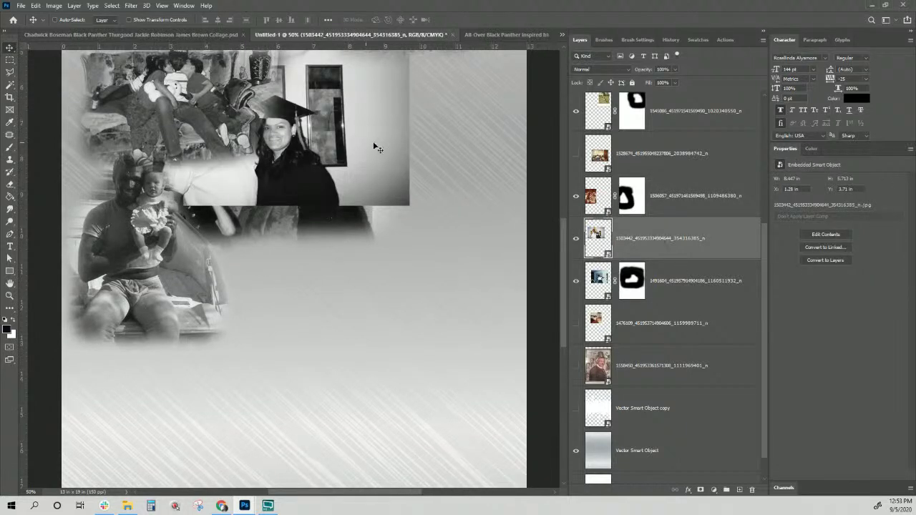
right_click(365, 143)
left_click(375, 151)
left_click_drag(350, 128, 420, 232)
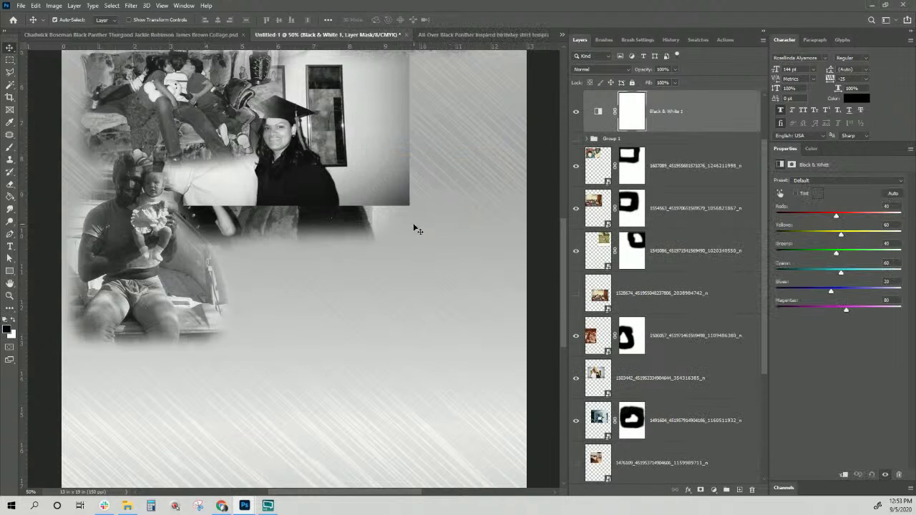
scroll(667, 342, "down", 2)
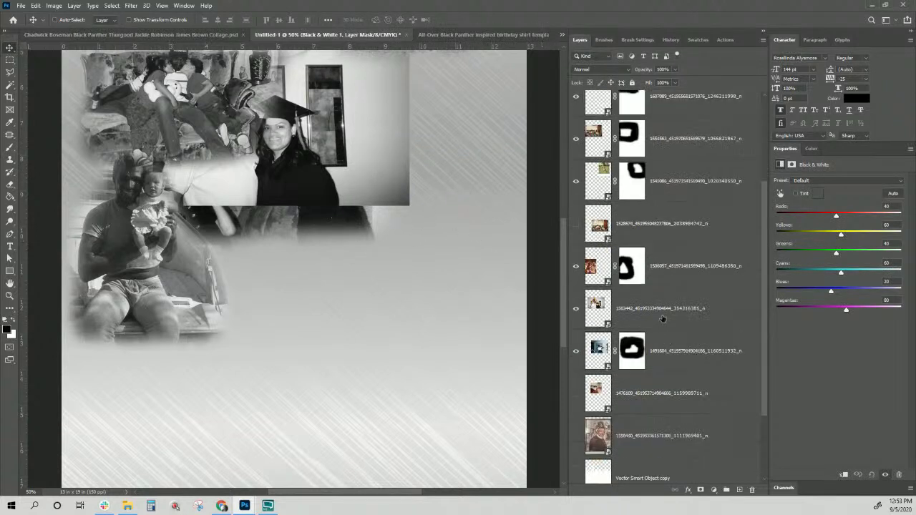
left_click(650, 311)
left_click_drag(351, 121, 429, 233)
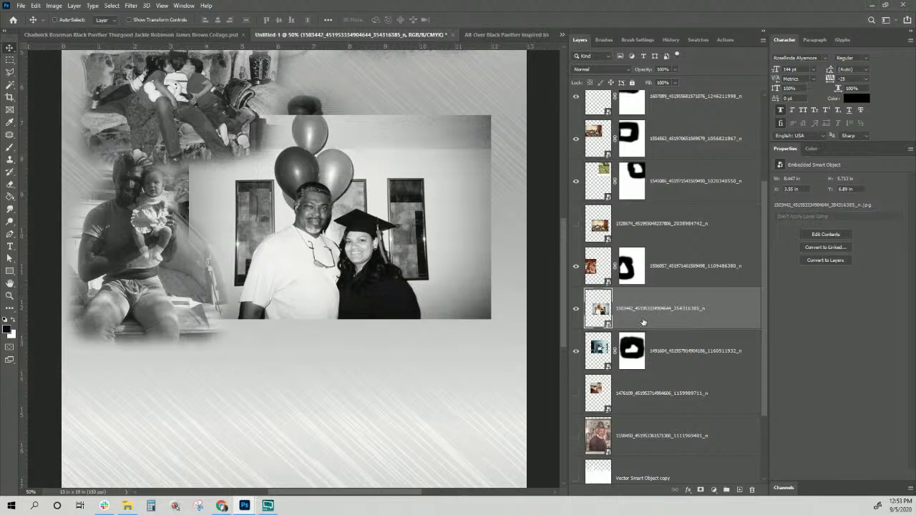
Step: Add a layer mask to the graduation photo and brush black around the couple to fade the edges, wall and upper balloons
left_click(700, 491)
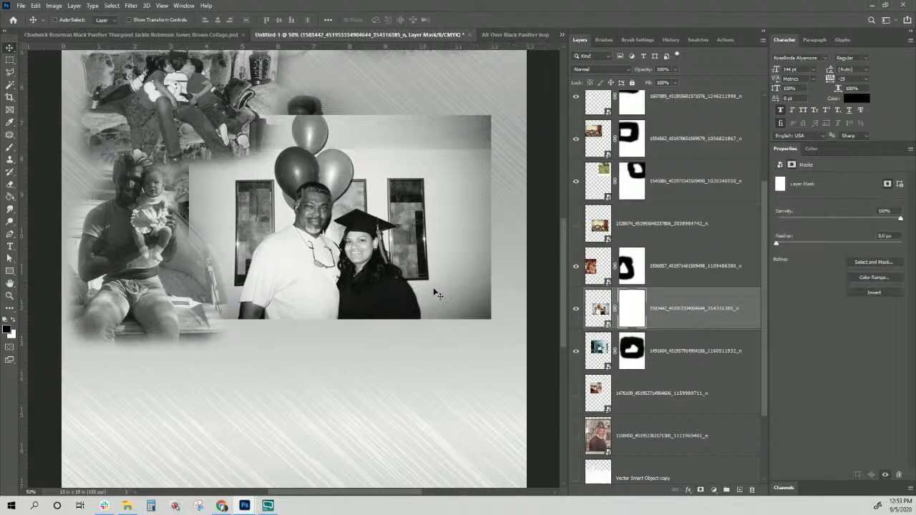
left_click(10, 148)
mouse_move(465, 343)
left_mouse_down()
mouse_move(491, 341)
mouse_move(501, 291)
mouse_move(484, 239)
mouse_move(481, 124)
mouse_move(439, 122)
mouse_move(322, 76)
mouse_move(207, 85)
mouse_move(317, 93)
mouse_move(208, 82)
mouse_move(193, 190)
mouse_move(182, 188)
mouse_move(184, 355)
mouse_move(195, 188)
mouse_move(203, 154)
mouse_move(212, 182)
mouse_move(216, 158)
mouse_move(227, 172)
mouse_move(229, 140)
left_mouse_up()
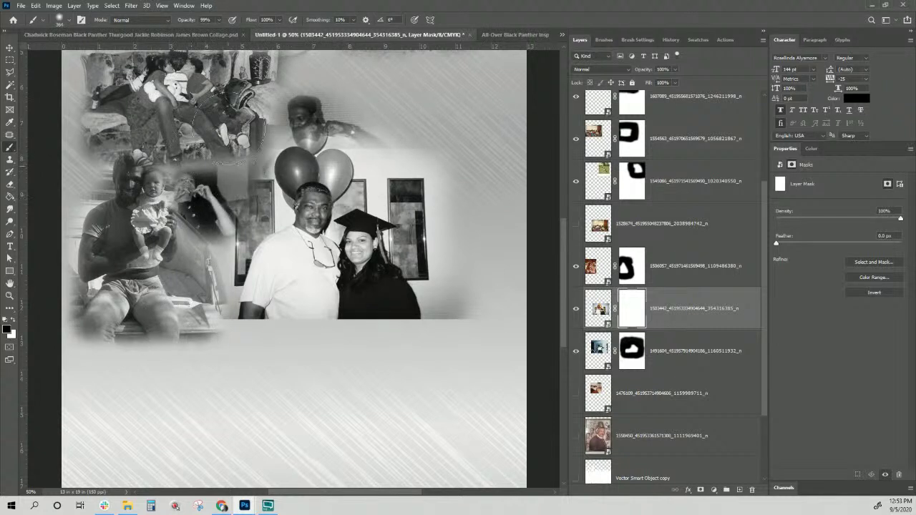
mouse_move(283, 95)
left_mouse_down()
mouse_move(416, 118)
mouse_move(432, 133)
mouse_move(385, 133)
mouse_move(448, 175)
mouse_move(471, 333)
mouse_move(426, 361)
mouse_move(445, 345)
mouse_move(375, 356)
mouse_move(384, 362)
mouse_move(422, 359)
mouse_move(271, 341)
mouse_move(267, 351)
mouse_move(383, 366)
mouse_move(342, 344)
mouse_move(399, 357)
mouse_move(458, 347)
mouse_move(377, 350)
mouse_move(475, 334)
mouse_move(445, 348)
mouse_move(283, 352)
mouse_move(186, 334)
mouse_move(201, 258)
left_mouse_up()
mouse_move(204, 251)
left_mouse_down()
mouse_move(200, 286)
mouse_move(192, 259)
mouse_move(209, 202)
left_mouse_up()
mouse_move(230, 156)
left_mouse_down()
mouse_move(295, 129)
mouse_move(291, 111)
mouse_move(358, 113)
mouse_move(434, 180)
mouse_move(427, 186)
mouse_move(462, 255)
left_mouse_up()
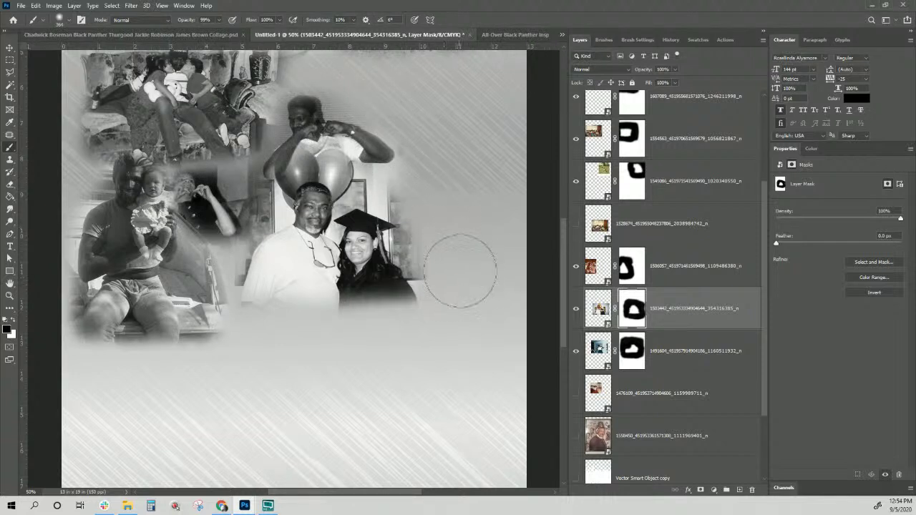
mouse_move(372, 142)
left_mouse_down()
mouse_move(316, 121)
mouse_move(254, 116)
mouse_move(202, 241)
mouse_move(185, 347)
mouse_move(396, 385)
mouse_move(428, 376)
mouse_move(450, 343)
mouse_move(416, 358)
mouse_move(448, 336)
mouse_move(410, 362)
mouse_move(372, 363)
left_mouse_up()
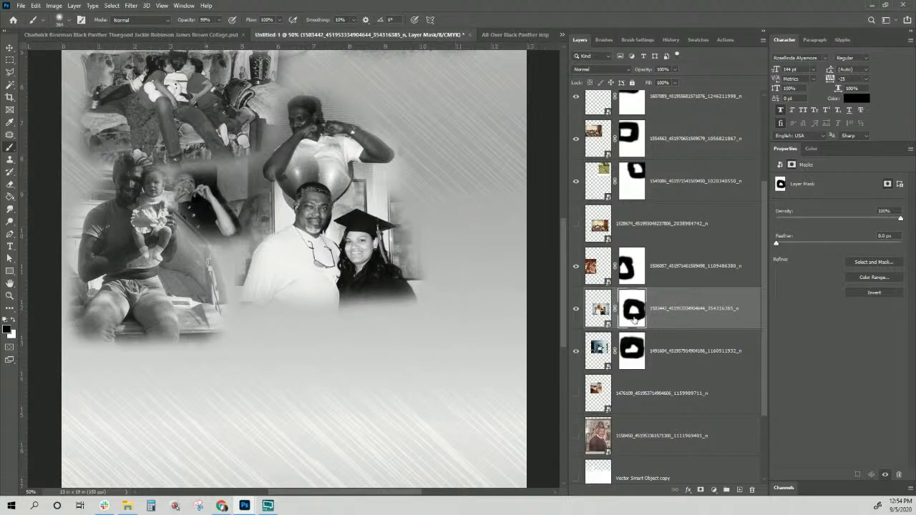
Step: Move the masked graduation photo up beside the sofa photo, below the picture of the children on the grass
left_click(598, 308)
key("v")
left_click_drag(333, 249, 397, 202)
scroll(399, 208, "up", 5)
left_click_drag(400, 273, 361, 169)
Step: Move the masked raised-arms photo down so that it sits beside the man-and-baby photo, below the graduation photo
right_click(341, 272)
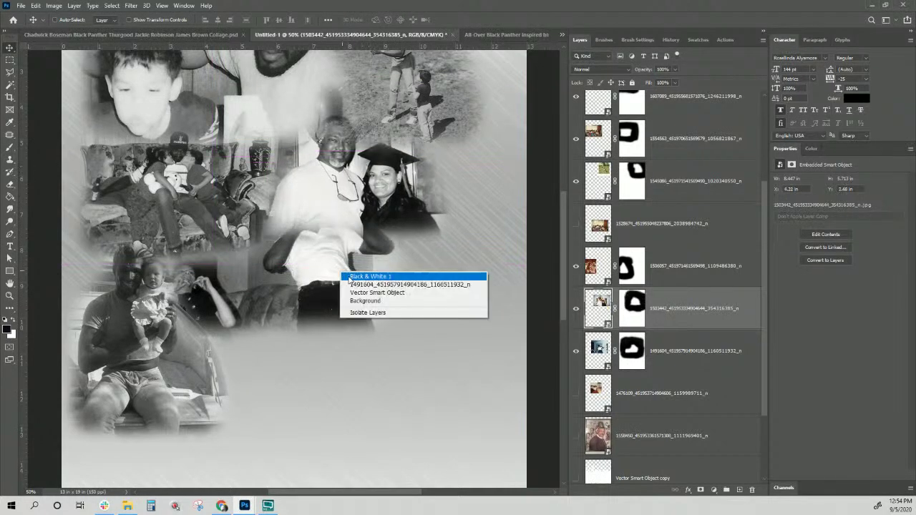
left_click(356, 289)
left_click_drag(327, 274, 367, 355)
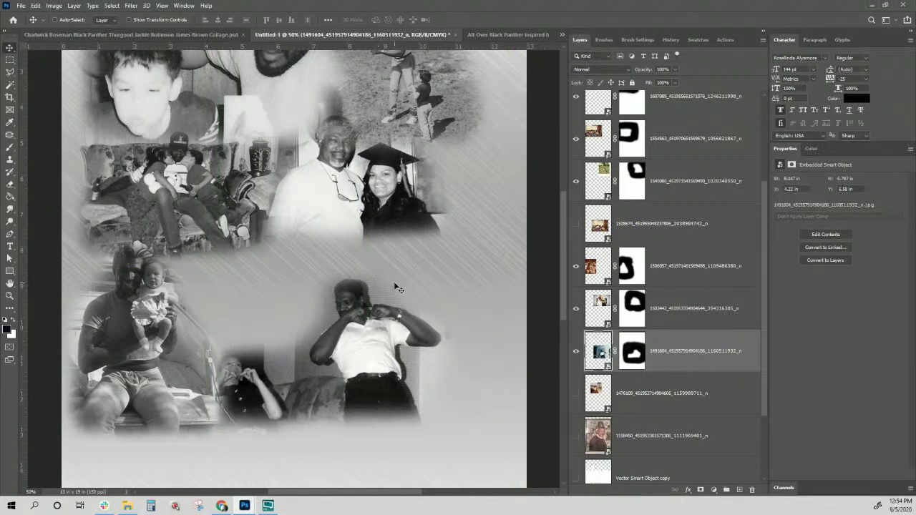
Step: Move the graduation photo slightly down and left to fit between the sofa photo and the raised-arms photo
right_click(405, 213)
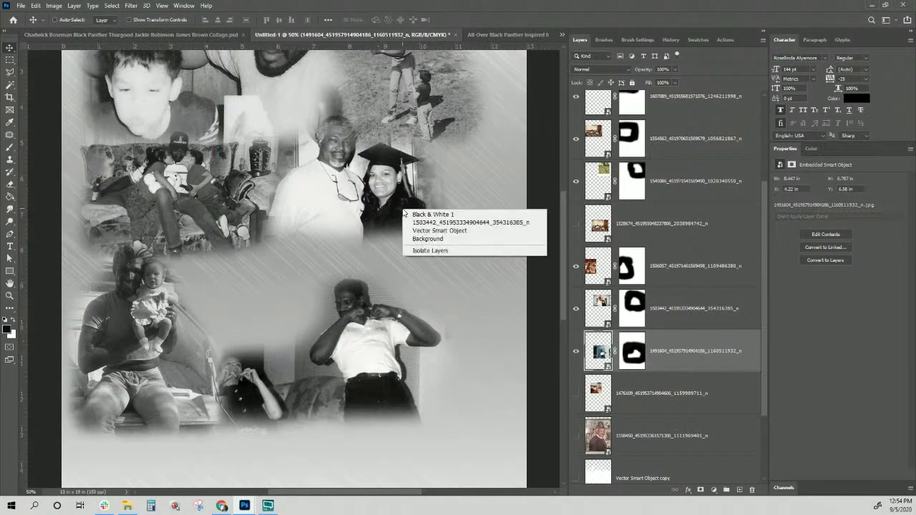
left_click(406, 214)
right_click(405, 215)
left_click(429, 222)
left_click_drag(395, 212, 372, 256)
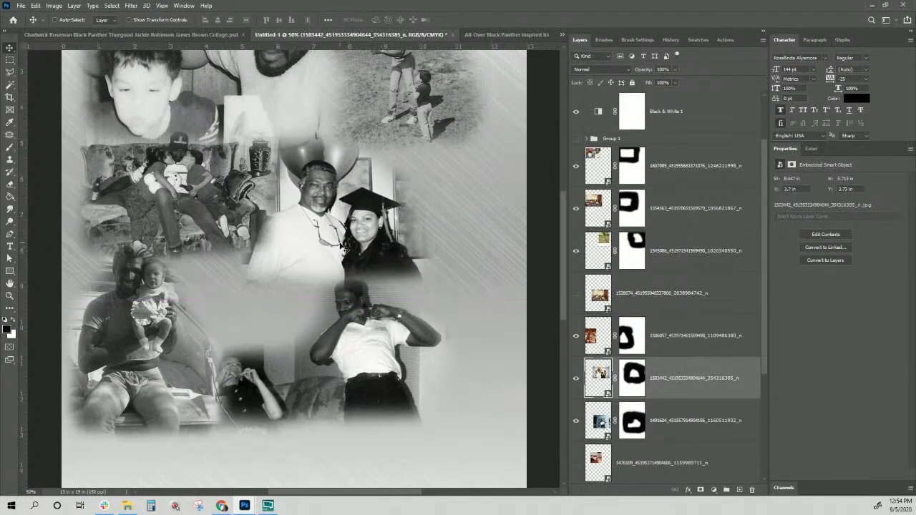
Step: Show the photo of the man with a toddler by the television and place it near the page bottom at X 4 in, Y 11.9 in
scroll(669, 358, "down", 5)
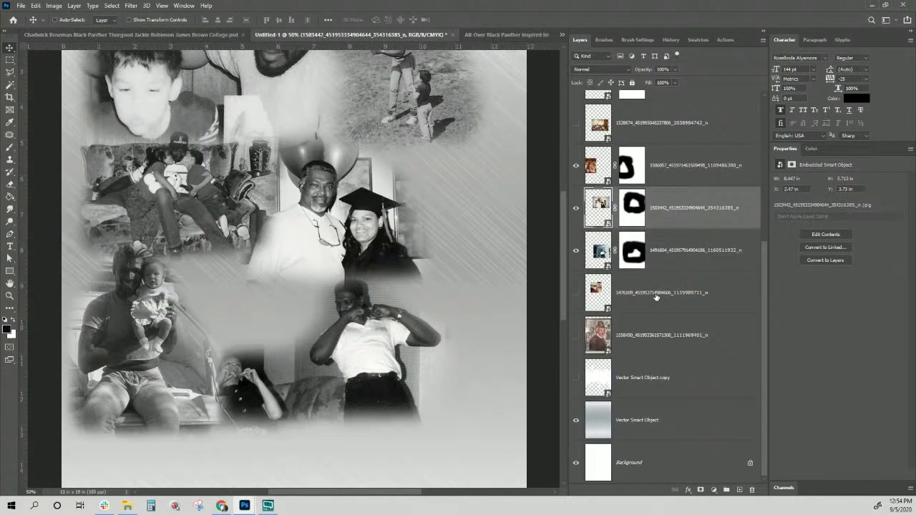
left_click(656, 296)
left_click(575, 294)
left_click_drag(256, 292, 263, 403)
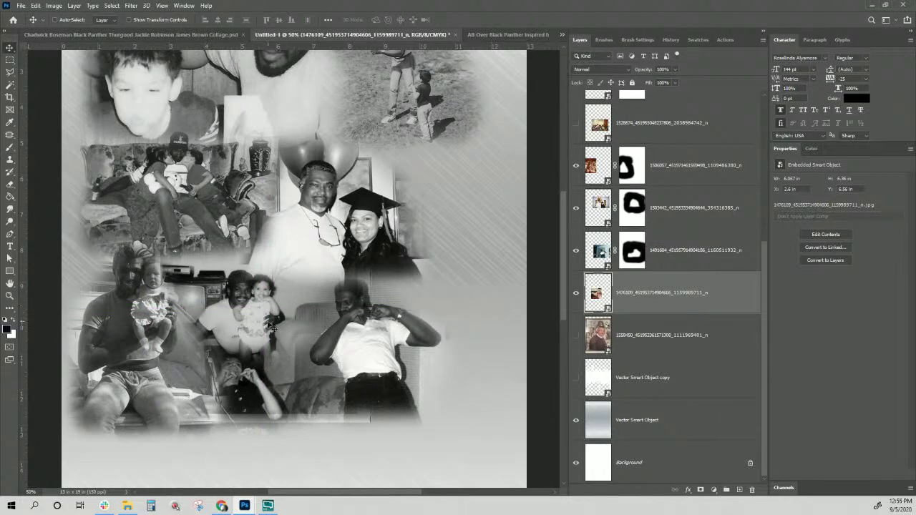
scroll(270, 325, "down", 5)
left_click_drag(259, 161, 309, 351)
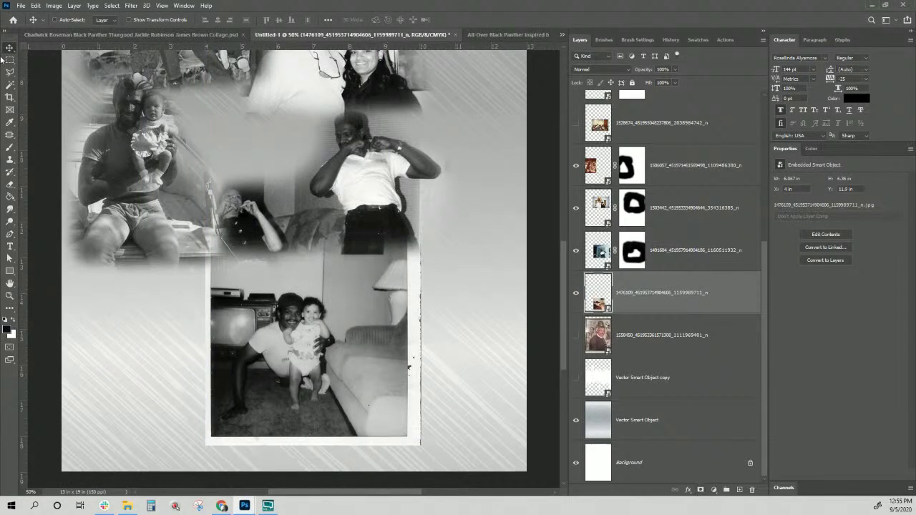
Step: Add a layer mask to the man-and-toddler photo and brush away its white border and outer surroundings with a soft black brush
left_click(10, 148)
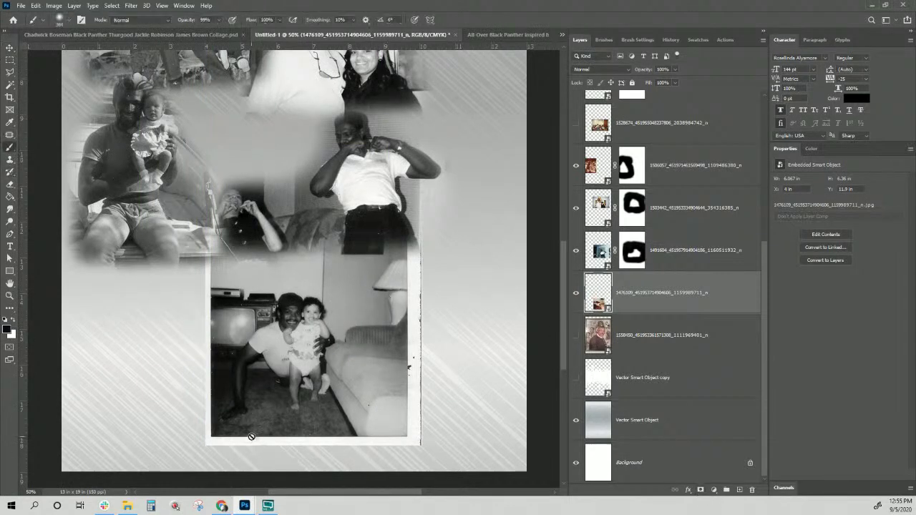
left_click(701, 490)
mouse_move(205, 471)
left_mouse_down()
mouse_move(245, 472)
mouse_move(220, 463)
mouse_move(370, 478)
mouse_move(324, 468)
mouse_move(371, 469)
mouse_move(430, 449)
mouse_move(430, 364)
mouse_move(407, 207)
mouse_move(417, 190)
mouse_move(421, 211)
mouse_move(407, 185)
left_mouse_up()
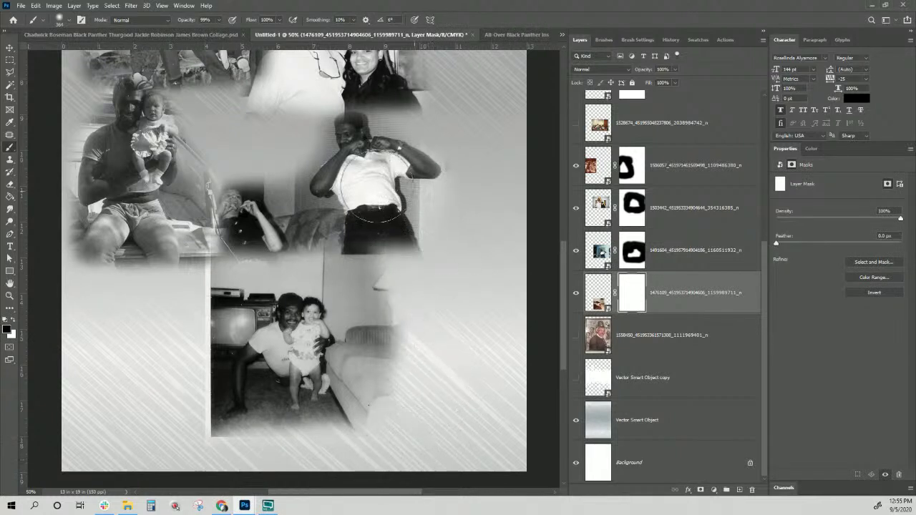
mouse_move(162, 283)
left_mouse_down()
mouse_move(184, 323)
mouse_move(186, 435)
mouse_move(179, 460)
mouse_move(165, 309)
mouse_move(164, 464)
mouse_move(165, 444)
mouse_move(237, 478)
mouse_move(395, 464)
mouse_move(280, 411)
mouse_move(298, 430)
mouse_move(312, 404)
mouse_move(439, 442)
mouse_move(413, 438)
mouse_move(424, 366)
mouse_move(408, 395)
mouse_move(385, 396)
mouse_move(397, 249)
mouse_move(295, 205)
mouse_move(281, 218)
mouse_move(317, 215)
mouse_move(374, 230)
mouse_move(374, 241)
mouse_move(271, 244)
mouse_move(290, 245)
mouse_move(189, 268)
mouse_move(155, 370)
left_mouse_up()
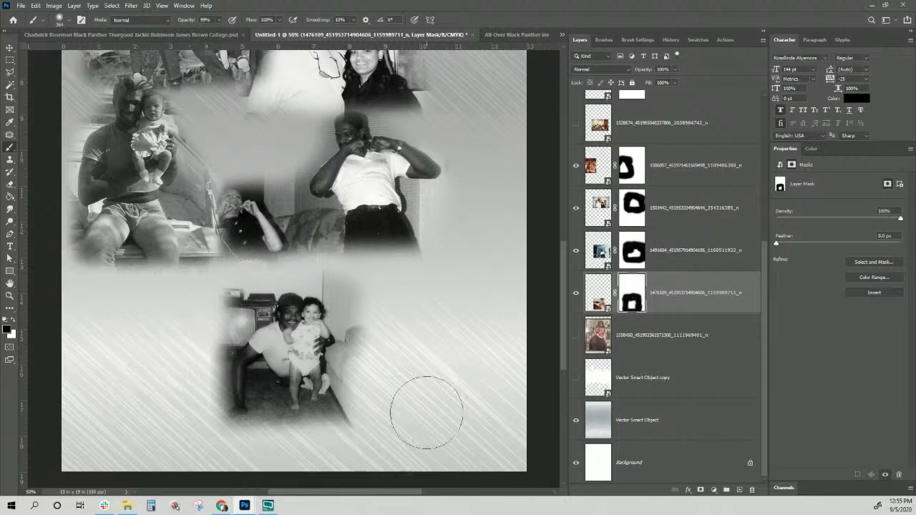
Step: Refine the man-and-toddler photo's mask with a smaller soft brush, fading the television side, upper wall and sofa closer to the figures
key("ctrl+plus")
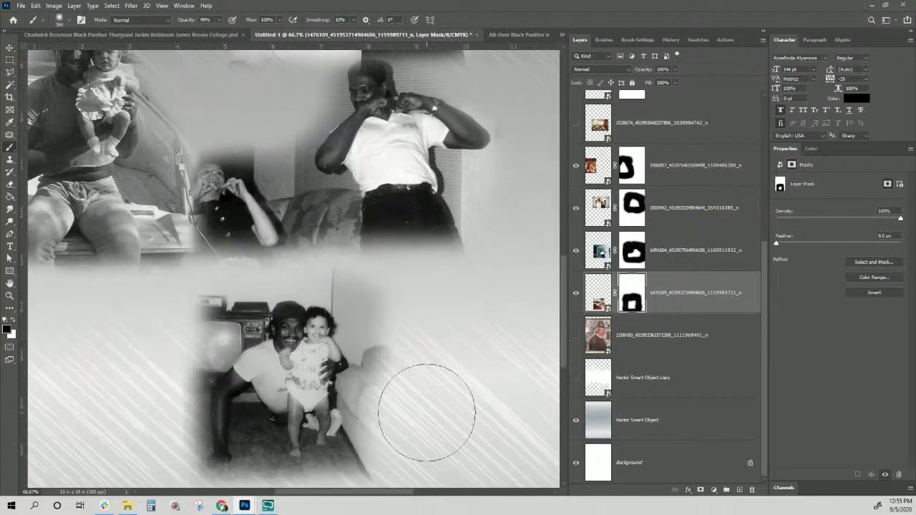
scroll(425, 413, "down", 5)
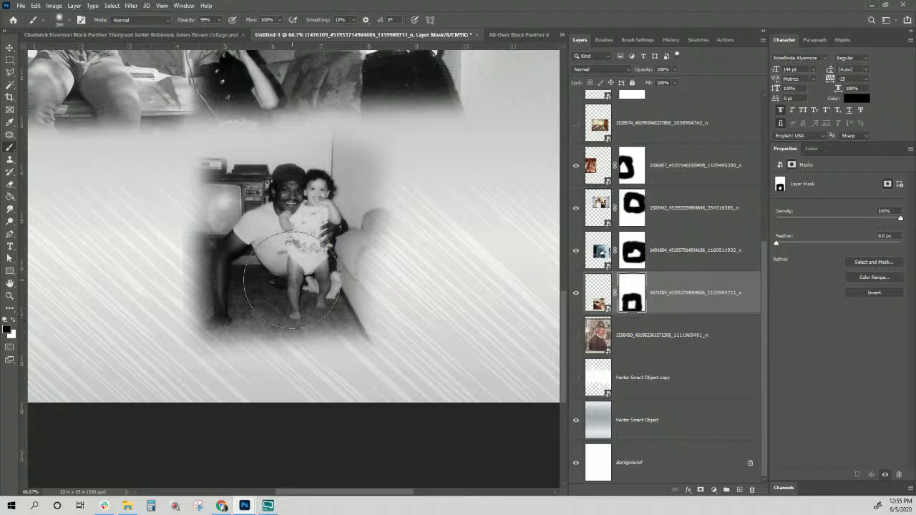
left_click_drag(194, 241, 178, 197)
left_click_drag(139, 286, 110, 284)
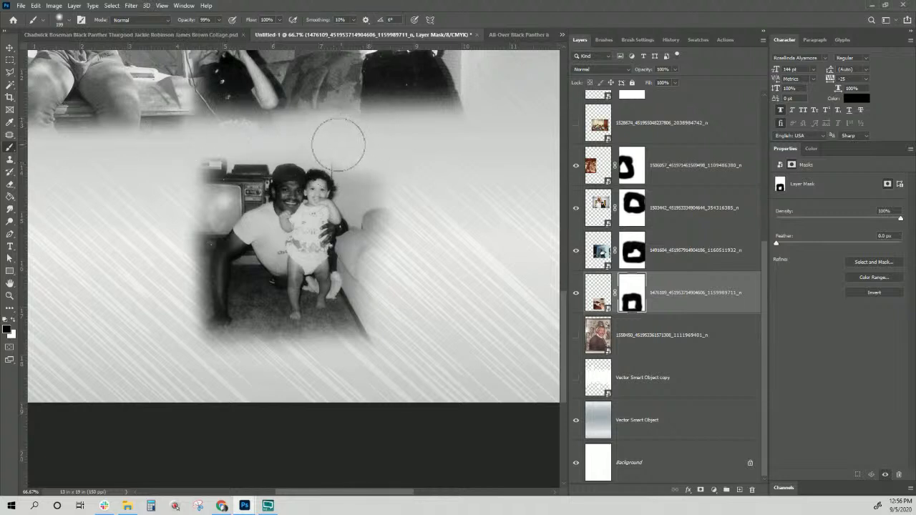
mouse_move(187, 157)
left_mouse_down()
mouse_move(168, 358)
mouse_move(257, 379)
mouse_move(362, 376)
mouse_move(376, 364)
mouse_move(361, 349)
mouse_move(391, 287)
mouse_move(383, 160)
mouse_move(371, 162)
mouse_move(352, 123)
left_mouse_up()
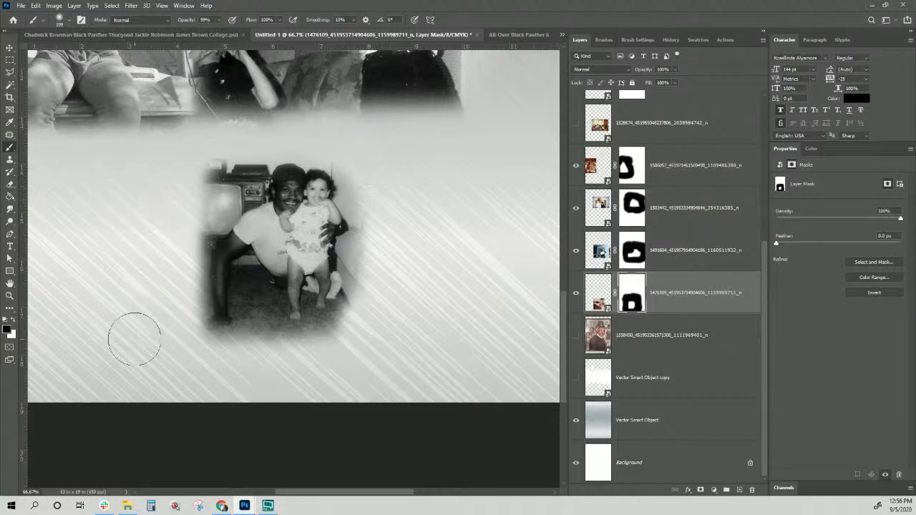
Step: Move the masked man-and-toddler photo up and right so that it sits below the raised-arms photo near the page's right edge
scroll(135, 339, "up", 5)
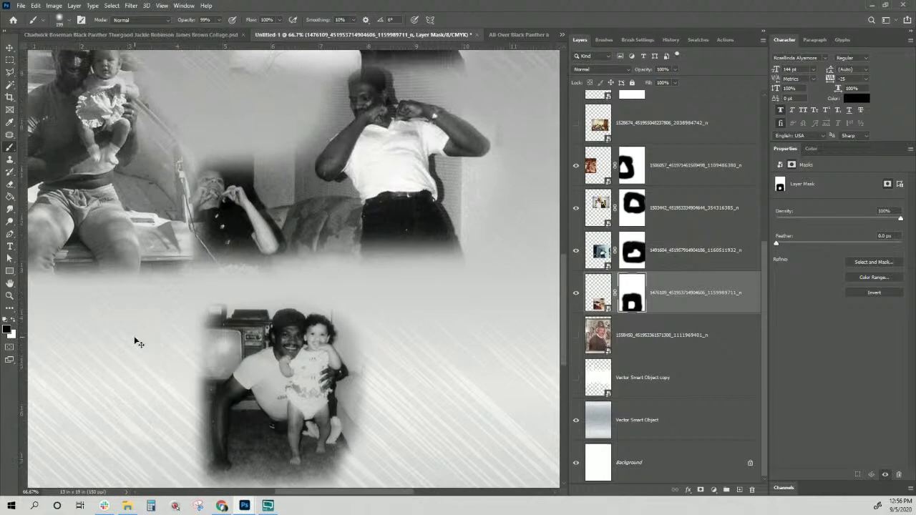
key("ctrl+minus")
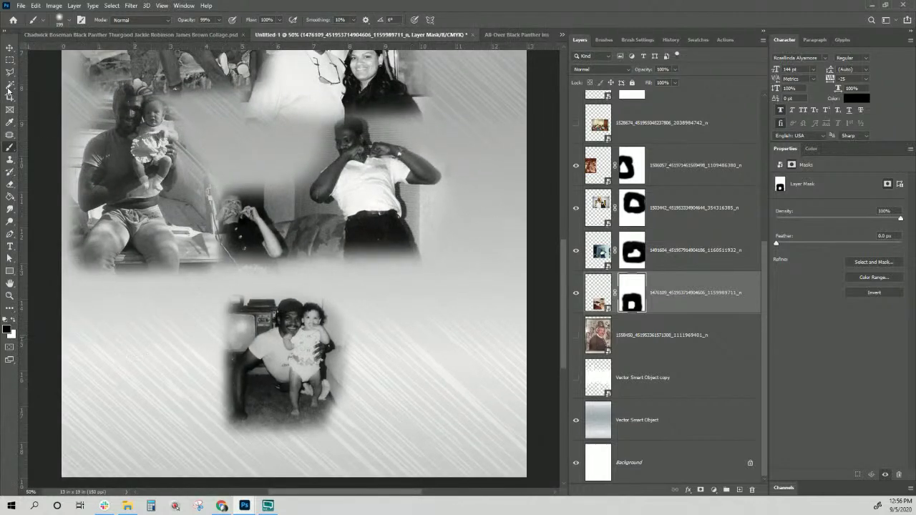
left_click(10, 47)
left_click_drag(299, 368, 466, 325)
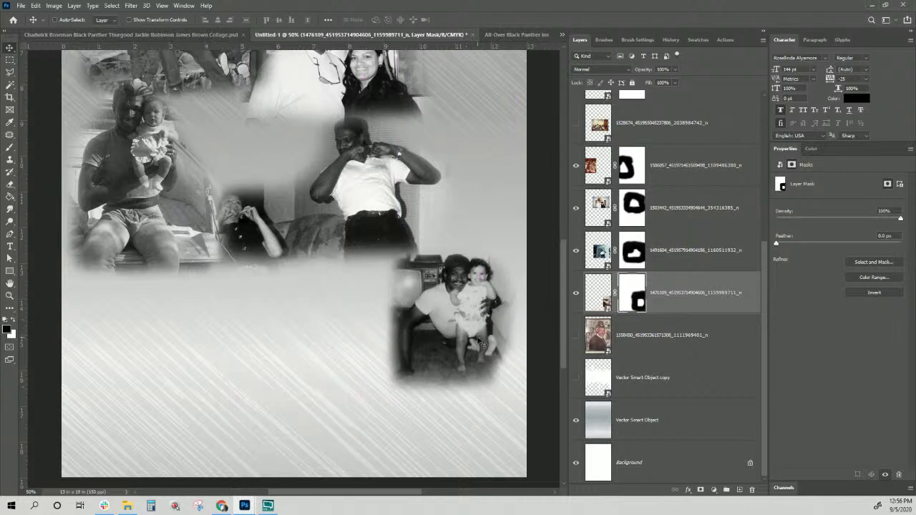
Step: Show the main portrait layer and turn off its Outer Glow while keeping its Drop Shadow on
scroll(467, 324, "up", 3)
scroll(646, 253, "up", 5)
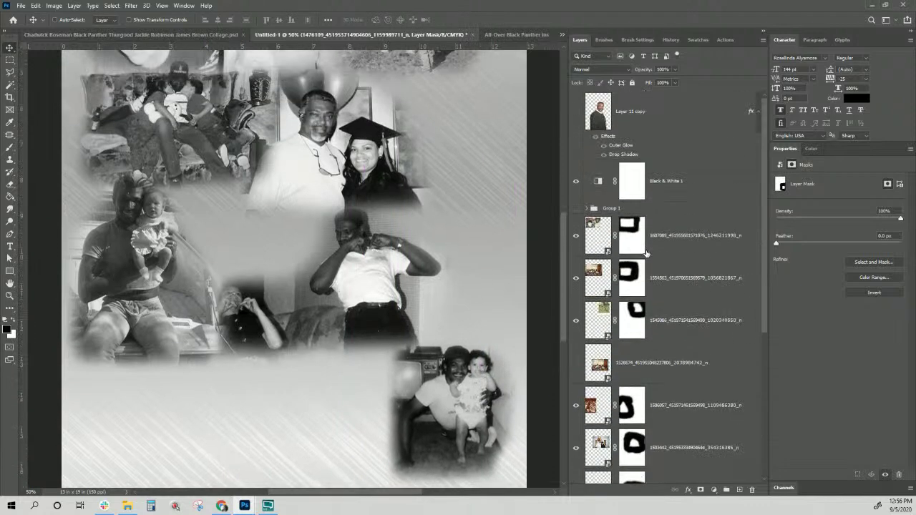
left_click(575, 115)
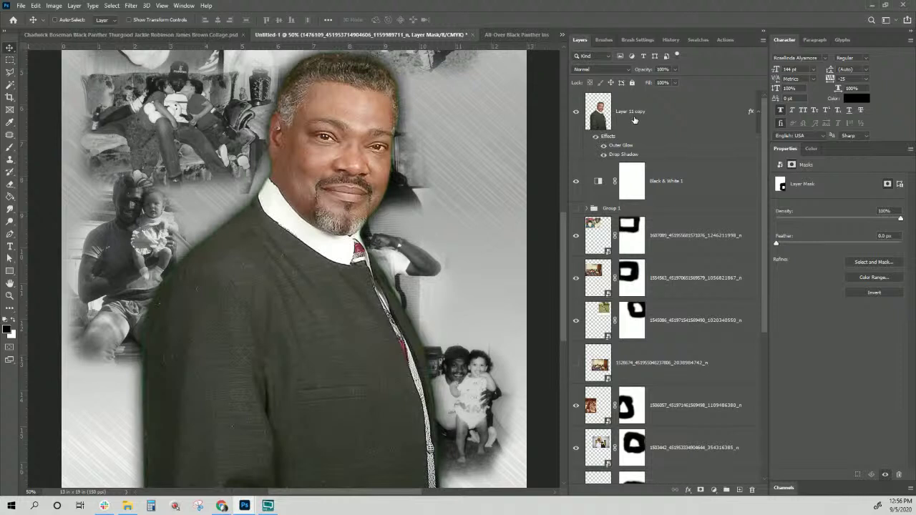
left_click(603, 146)
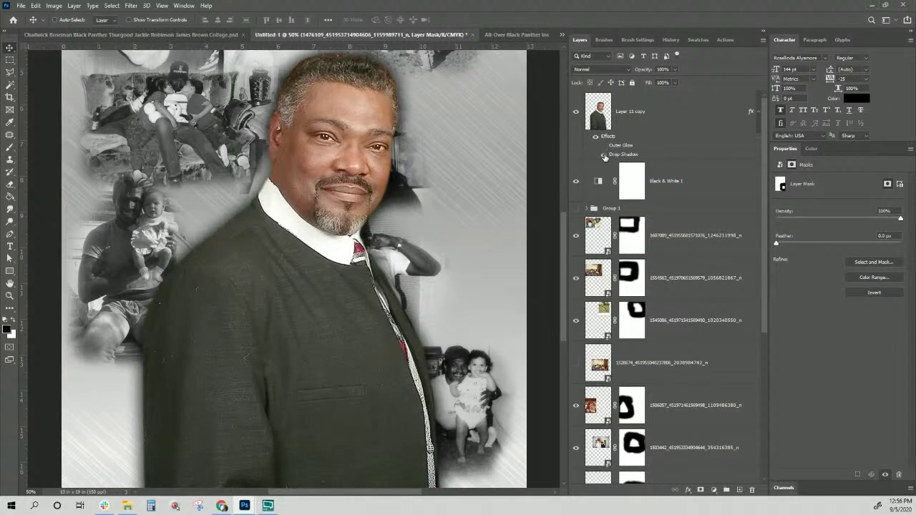
left_click(602, 155)
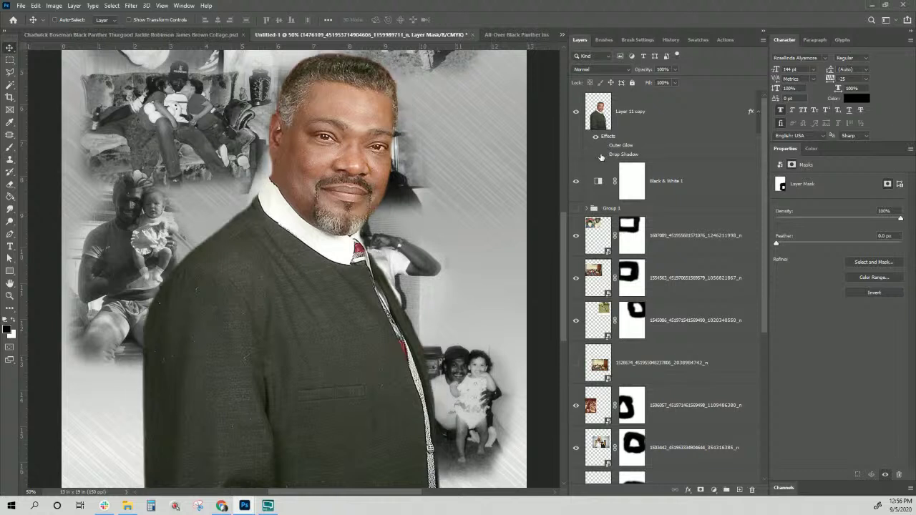
left_click(602, 155)
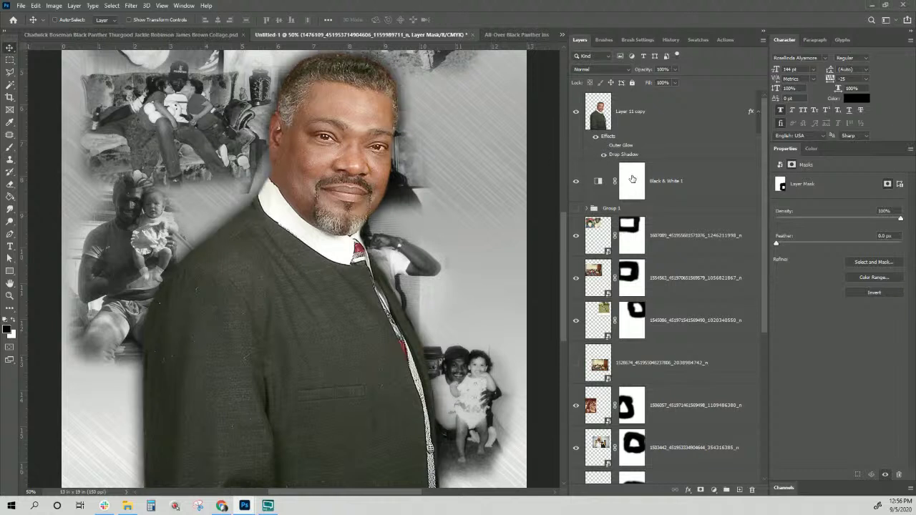
Step: Lasso the area outside the portrait's jacket along its left sleeve and shoulder, delete the stray edge pixels there, and deselect
left_click(648, 113)
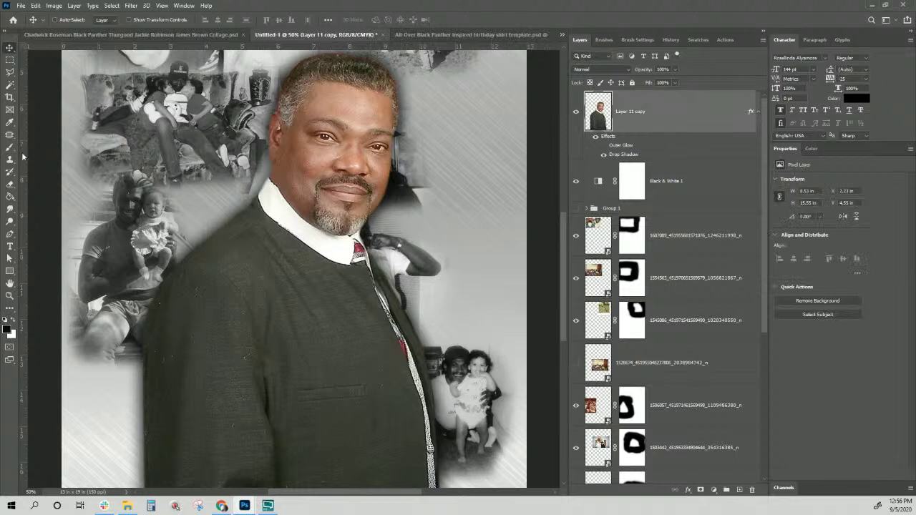
scroll(133, 205, "down", 5)
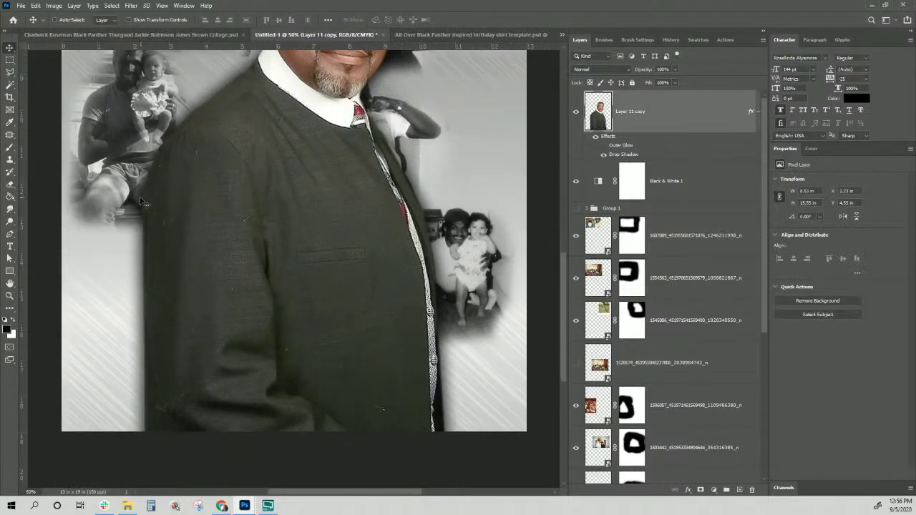
scroll(101, 205, "up", 3)
left_click(9, 73)
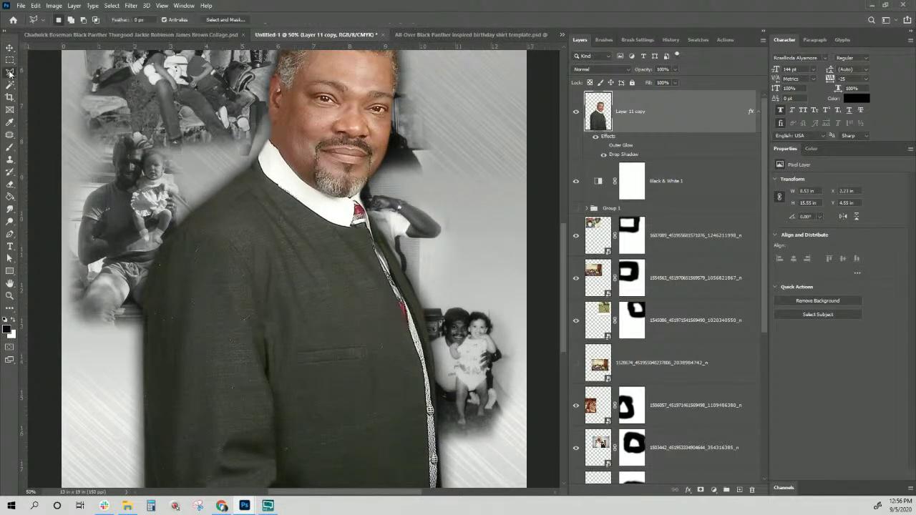
scroll(223, 209, "down", 3)
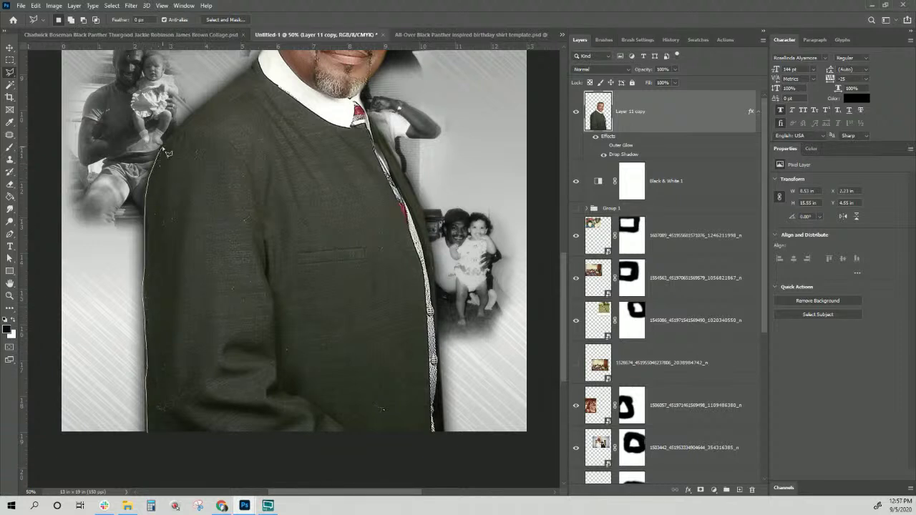
left_click_drag(247, 92, 238, 256)
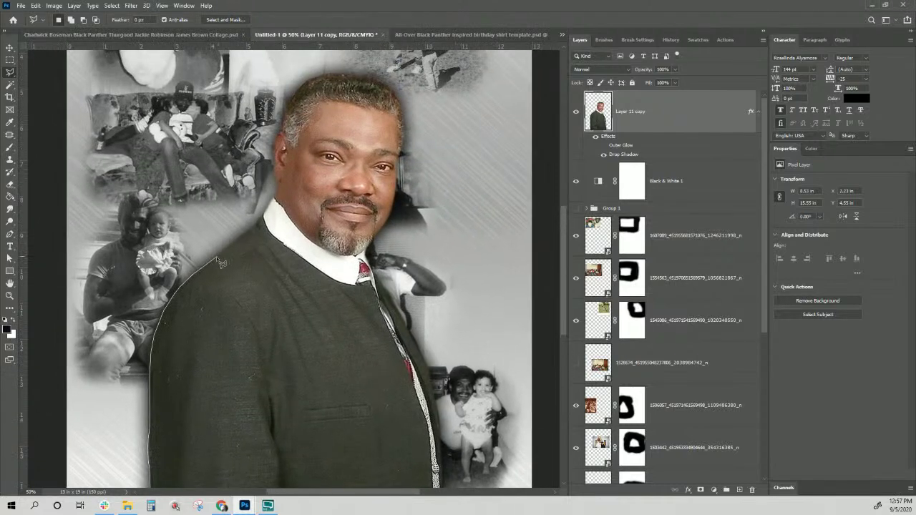
left_click(214, 225)
left_click(100, 253)
scroll(79, 430, "down", 1)
scroll(79, 433, "down", 5)
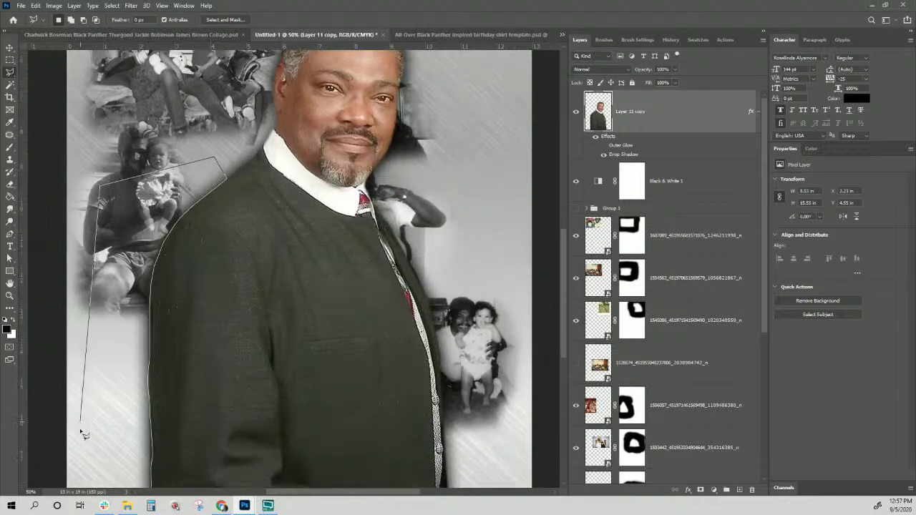
double_click(118, 475)
scroll(207, 115, "up", 2)
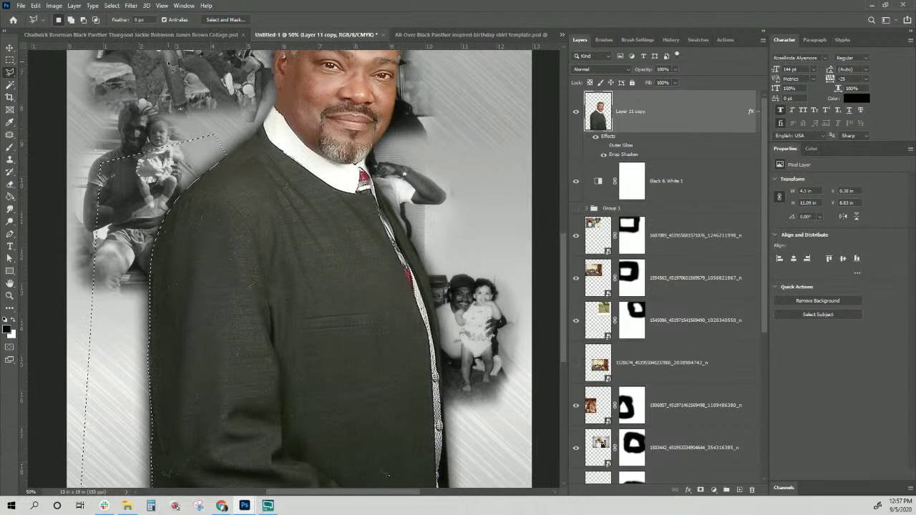
key("Delete")
key("ctrl+d")
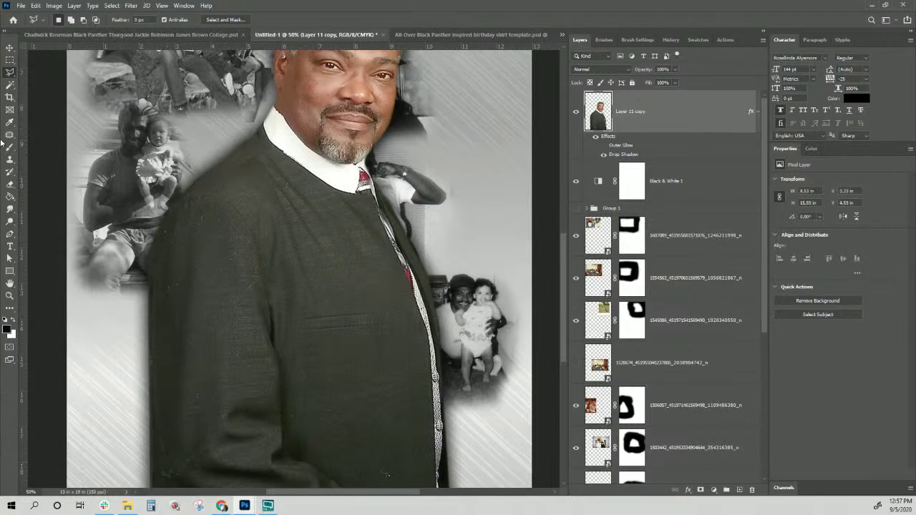
Step: Try tracing the jacket's left sleeve and shoulder up to the collar with a Pen tool path, and discard the path
left_click(10, 234)
scroll(43, 236, "down", 1)
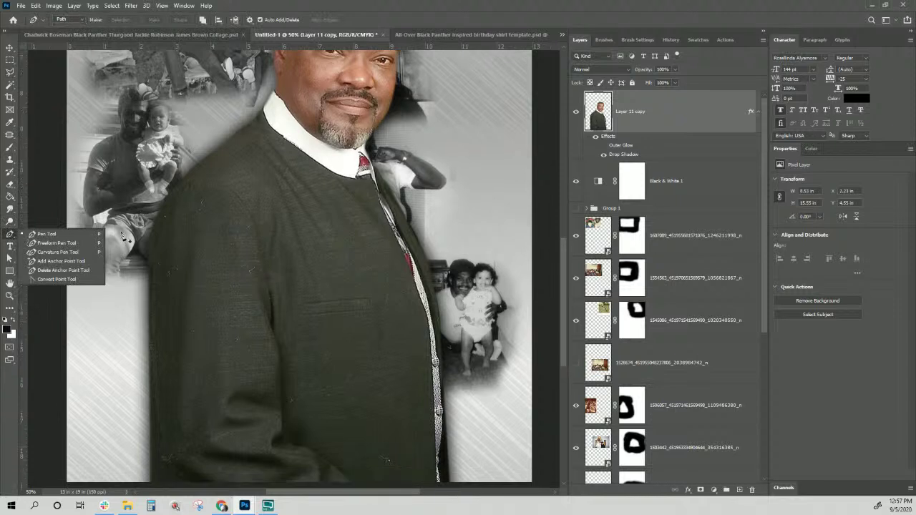
left_click(43, 236)
scroll(215, 235, "down", 1)
scroll(214, 235, "down", 2)
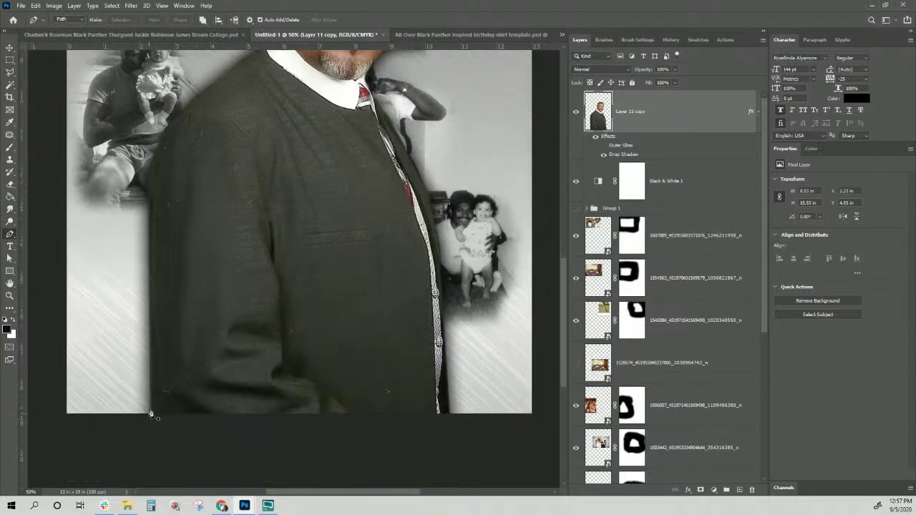
left_click_drag(152, 335, 152, 317)
left_click_drag(151, 220, 165, 137)
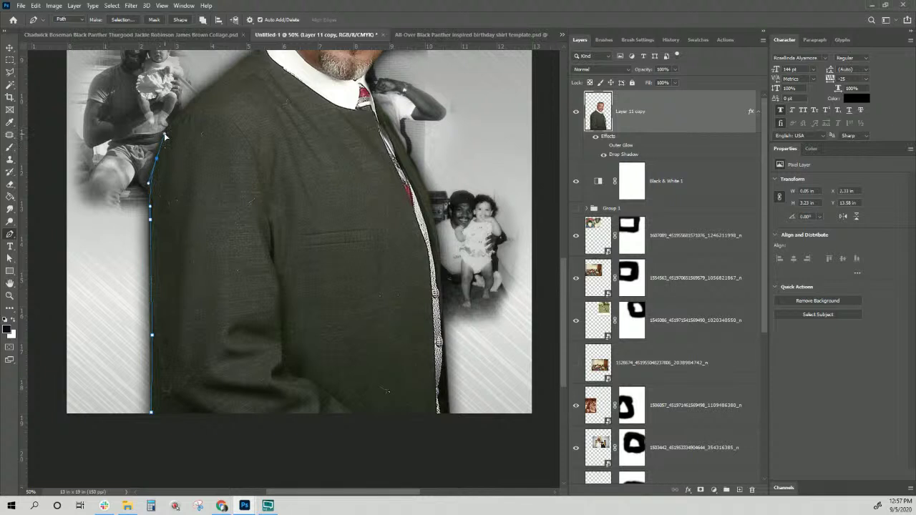
left_click_drag(174, 120, 224, 227)
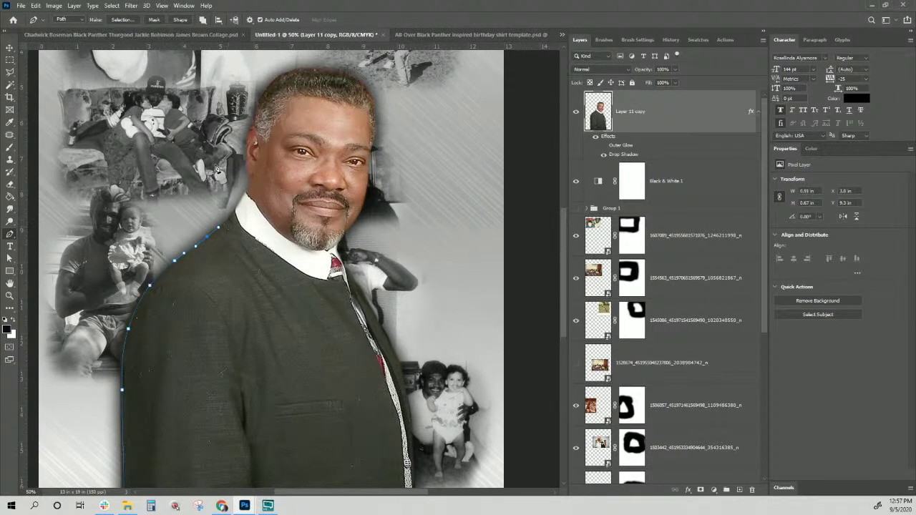
left_click(228, 219)
left_click(245, 194)
left_click_drag(93, 320, 236, 136)
left_click(189, 338)
left_click(265, 399)
scroll(225, 314, "up", 2)
key("Escape")
scroll(365, 314, "up", 10)
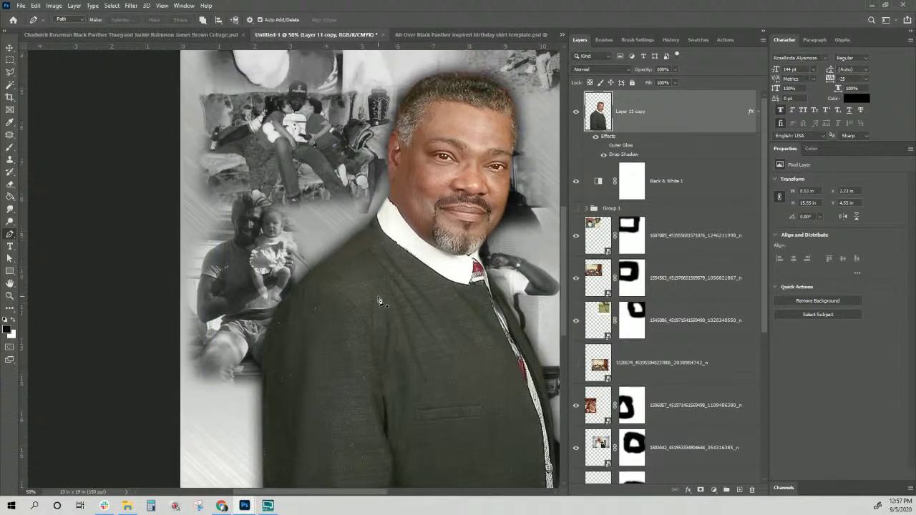
scroll(379, 300, "up", 3)
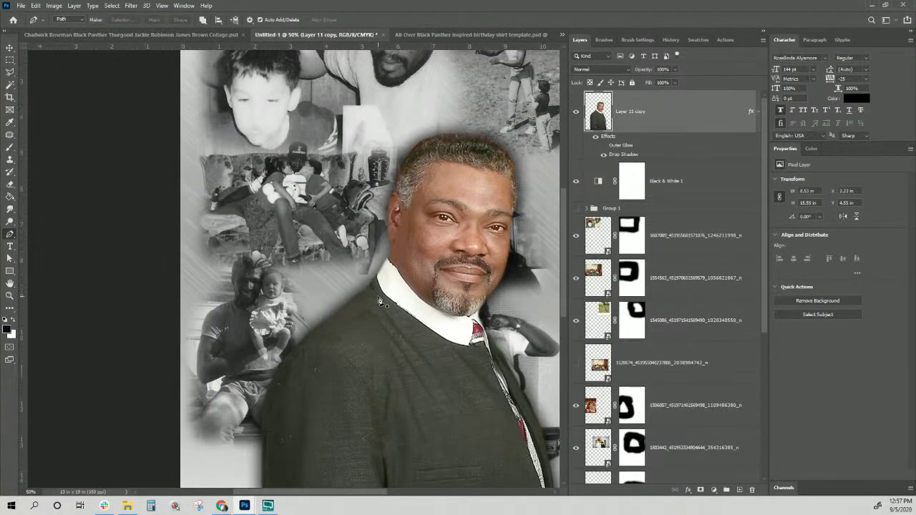
Step: Try outlining a patch of the jacket below the collar with the Polygonal Lasso, and clear the selection
left_click(9, 60)
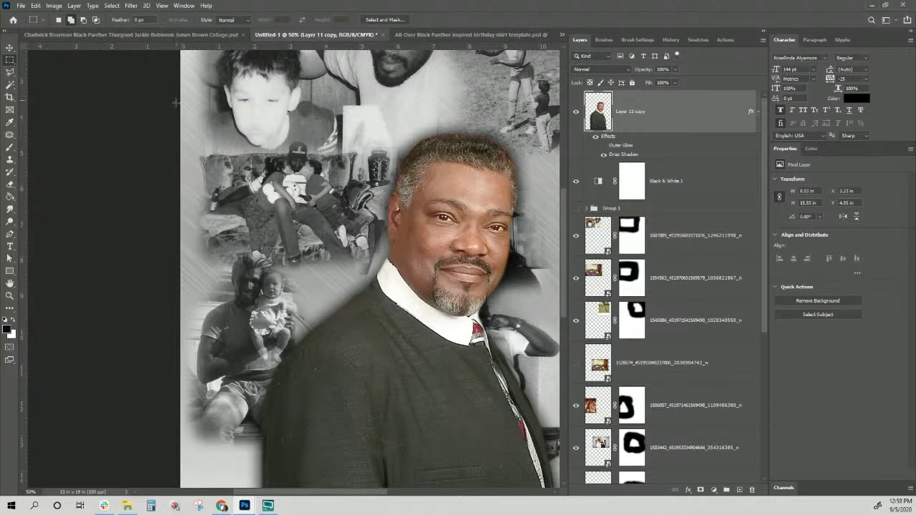
scroll(369, 269, "down", 5)
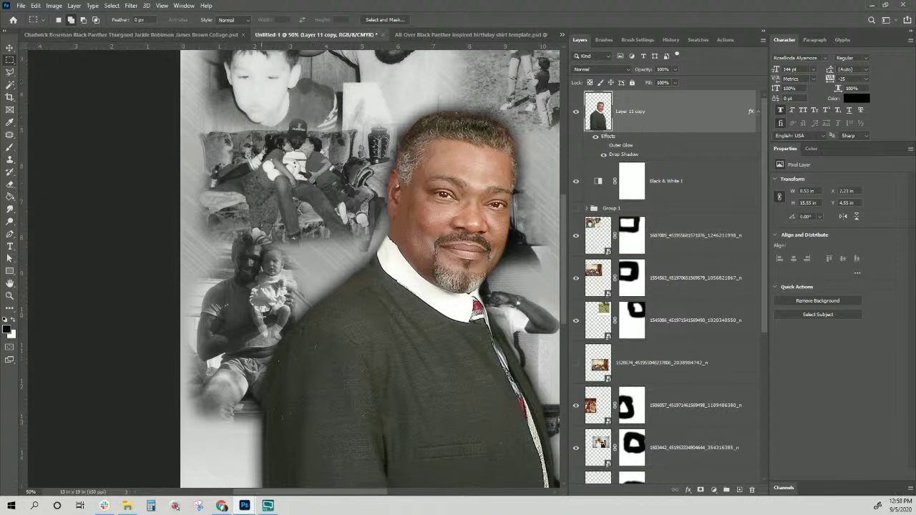
left_click(10, 72)
left_click(352, 239)
left_click(373, 314)
left_click(439, 311)
left_click(438, 245)
left_click(423, 213)
double_click(388, 237)
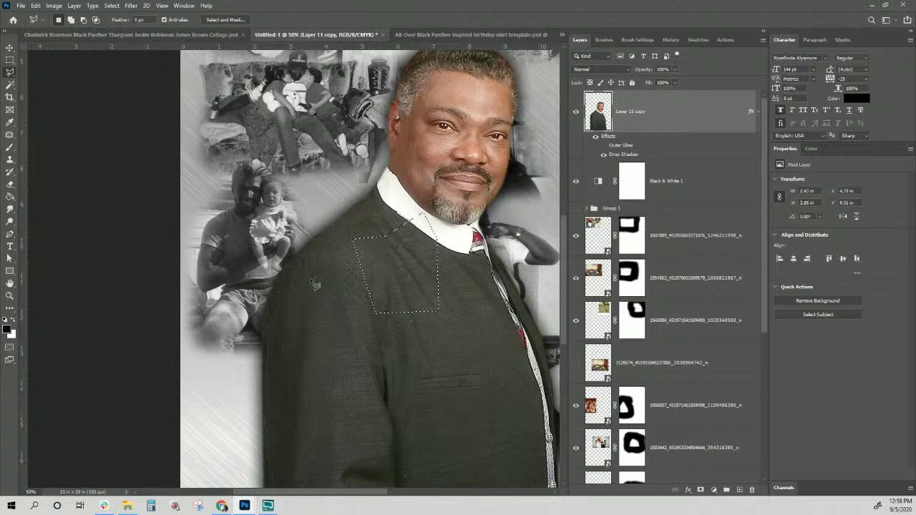
scroll(318, 276, "down", 2)
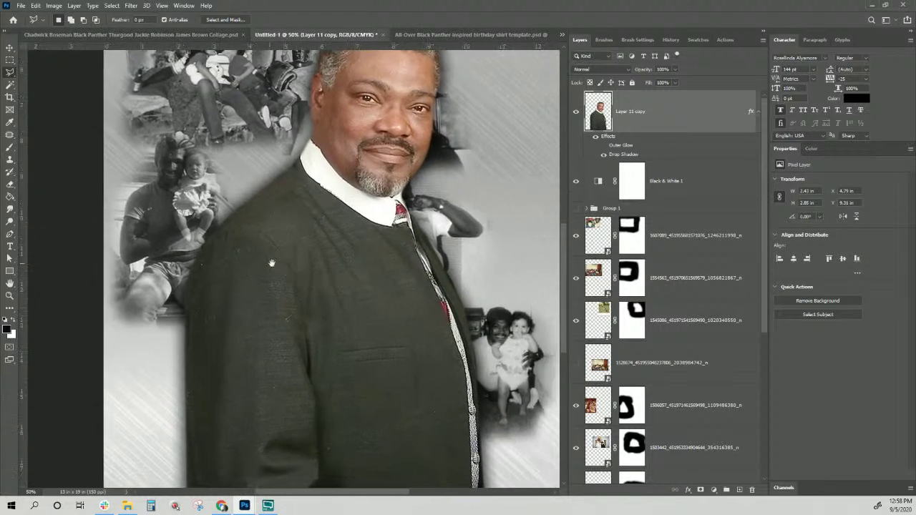
left_click(10, 72)
left_click(10, 84)
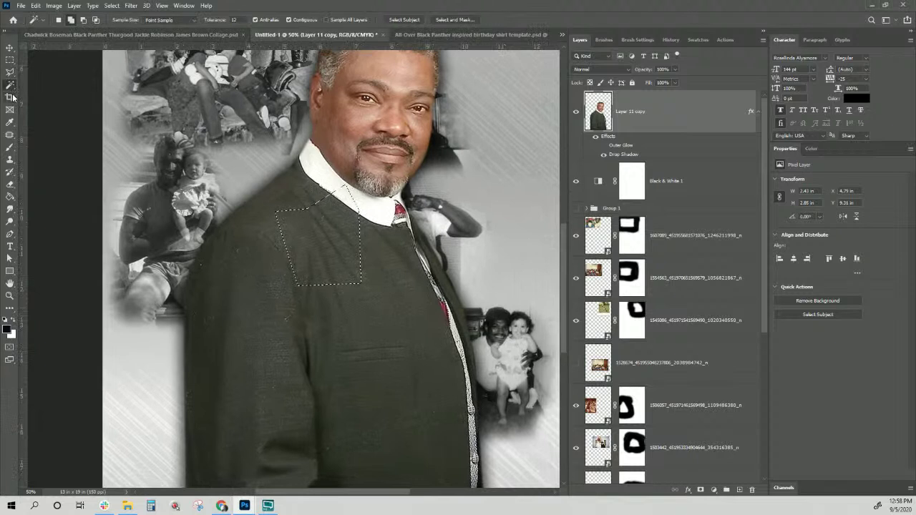
key("ctrl+d")
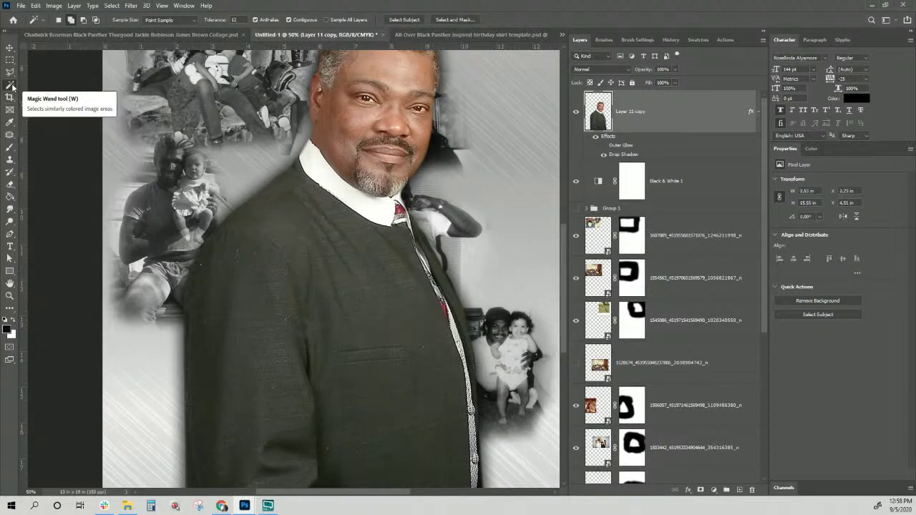
Step: Try isolating the man on the main portrait layer automatically with the Magic Wand's Select Subject
right_click(9, 87)
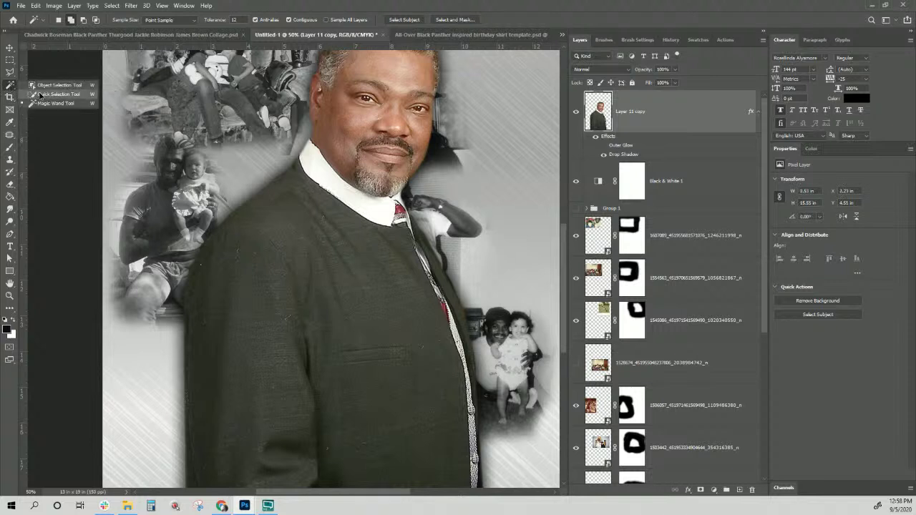
left_click(56, 95)
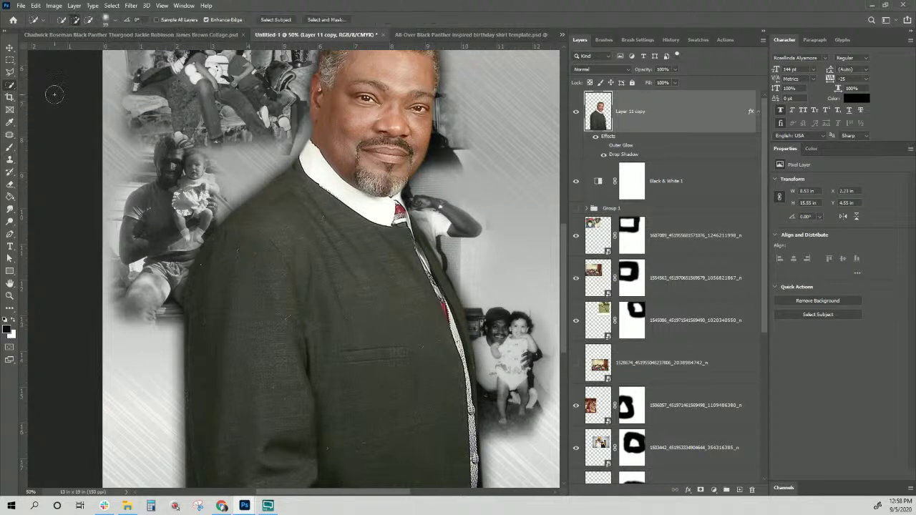
right_click(9, 86)
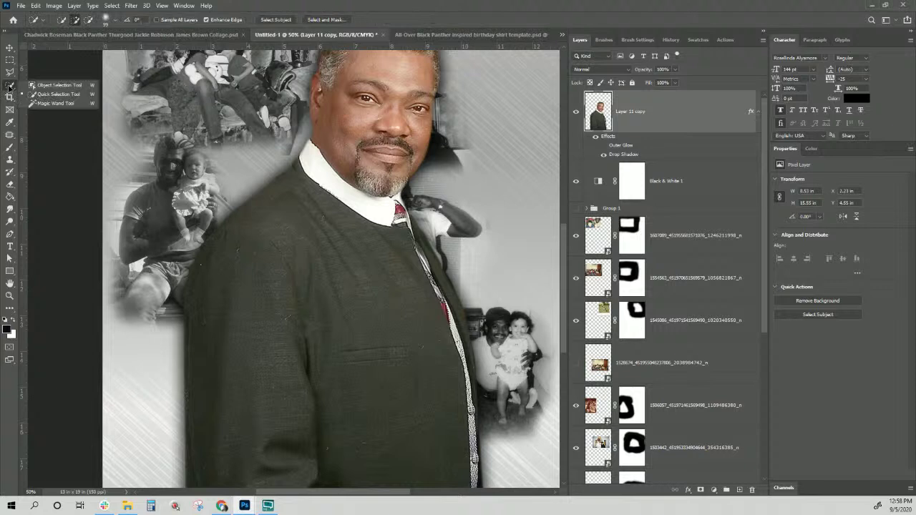
left_click(38, 103)
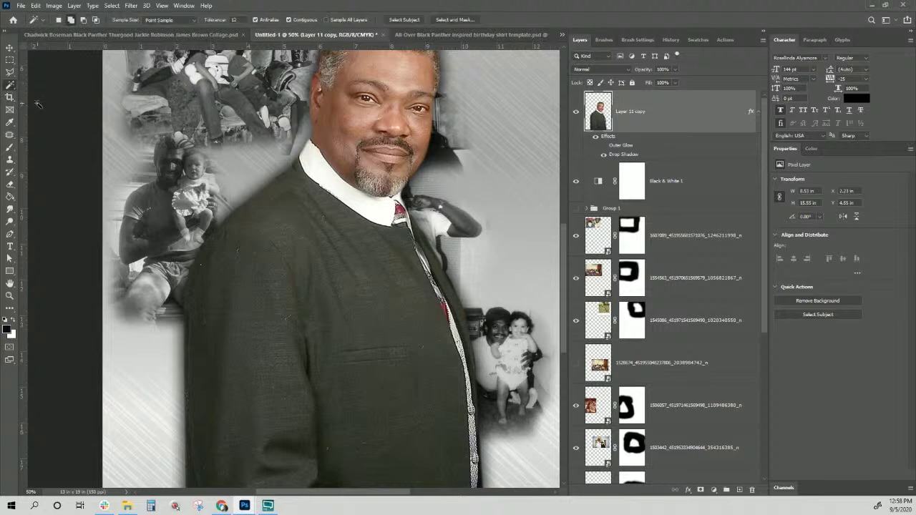
left_click(406, 19)
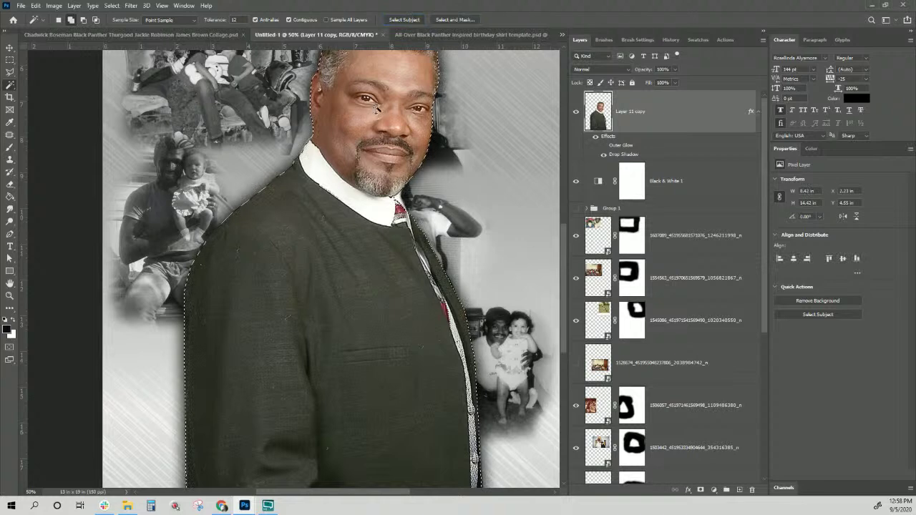
Step: Examine the subject selection's outline around the man from his hair down to the bottom of the jacket
scroll(380, 252, "up", 3)
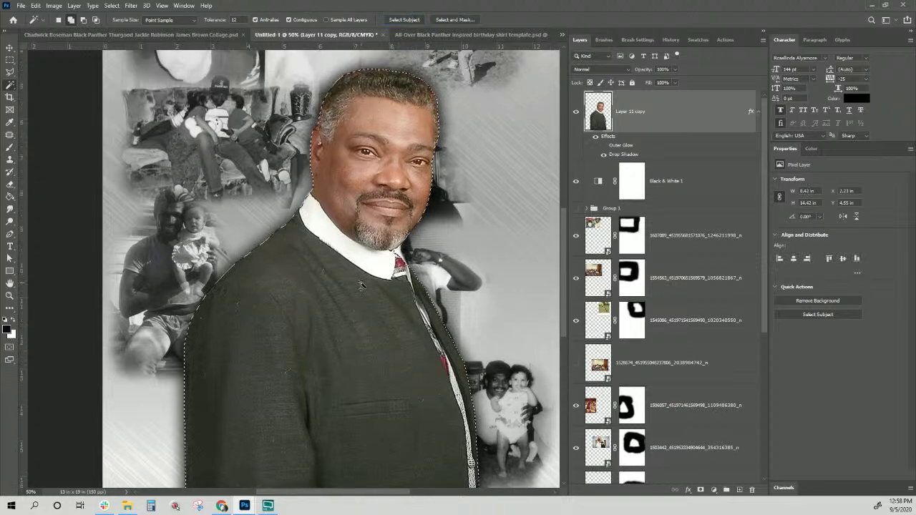
scroll(361, 294, "down", 5)
scroll(362, 295, "down", 5)
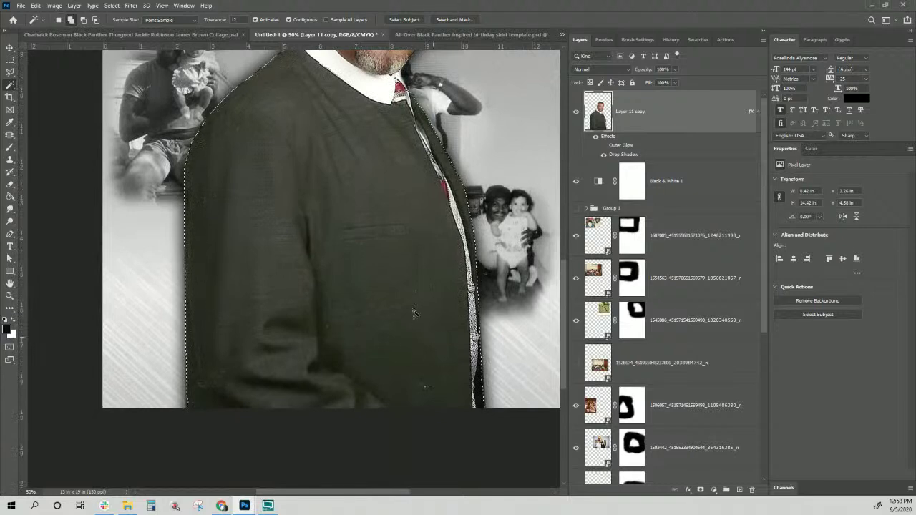
scroll(290, 296, "up", 3)
scroll(290, 296, "up", 10)
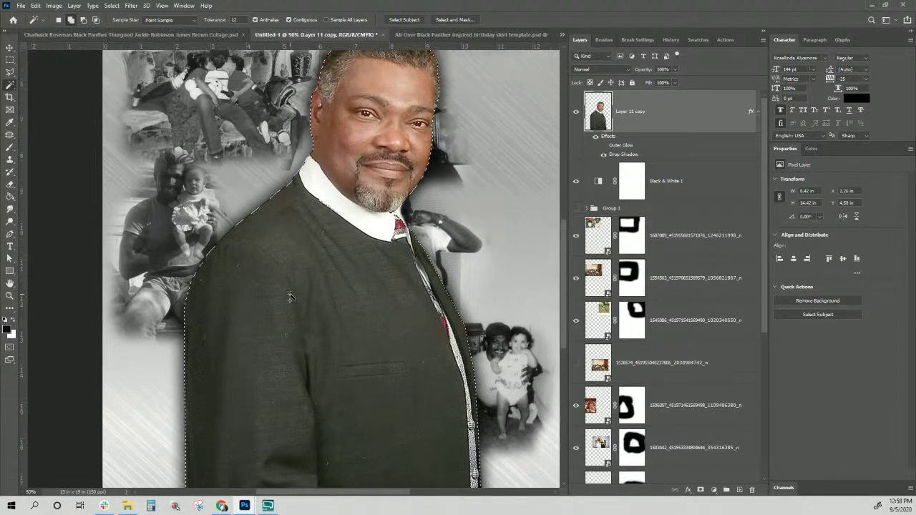
scroll(291, 296, "up", 4)
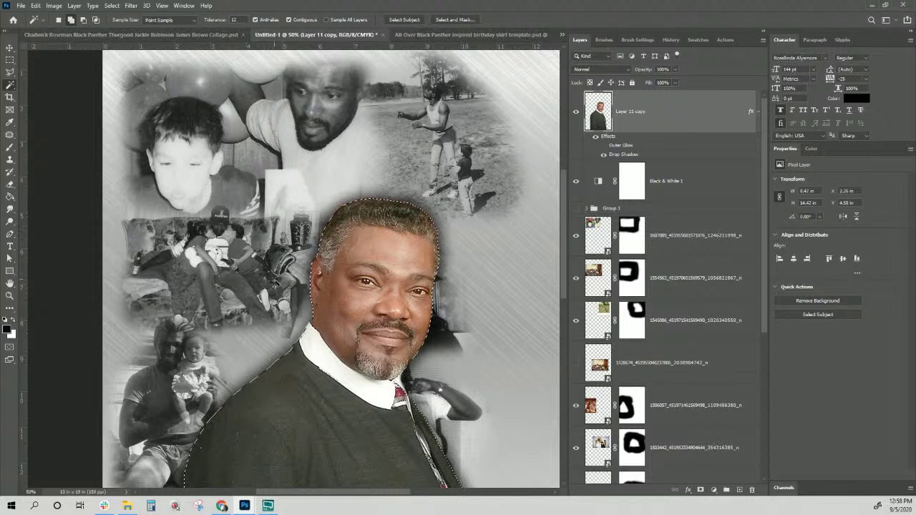
scroll(231, 295, "down", 2)
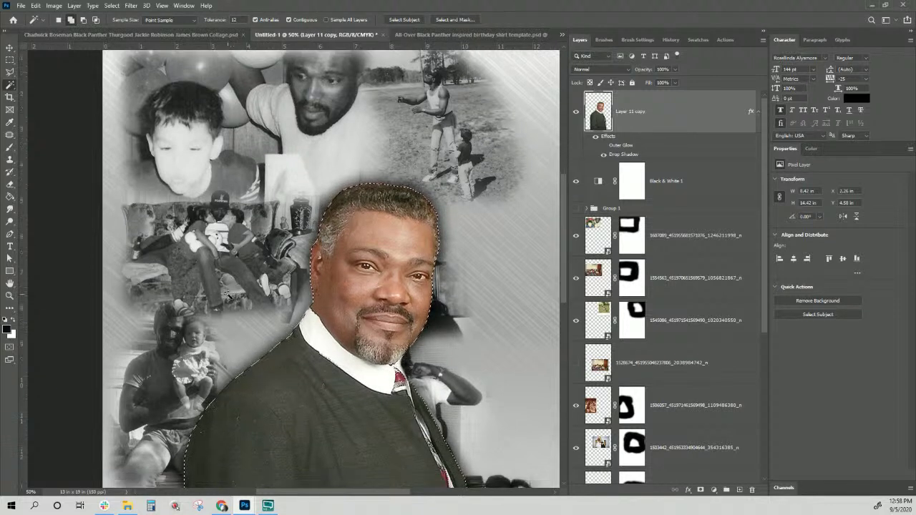
Step: Review the masked family photo layers and how they blend around the portrait, and clear the subject selection
scroll(693, 225, "down", 5)
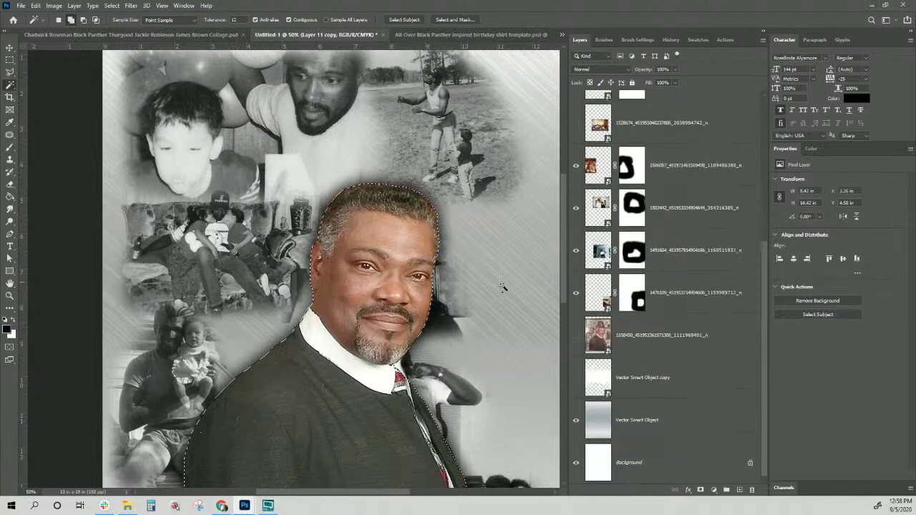
scroll(413, 290, "down", 3)
scroll(413, 290, "down", 15)
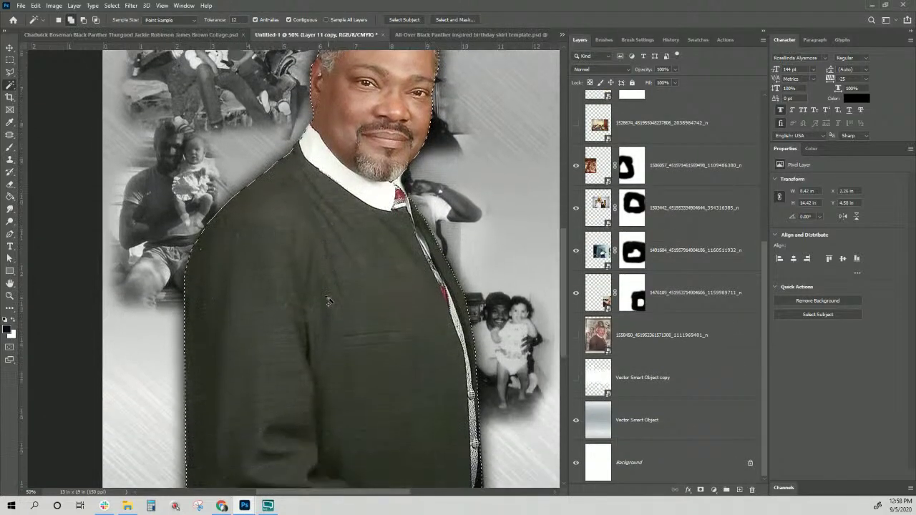
scroll(329, 300, "down", 3)
left_click(654, 294)
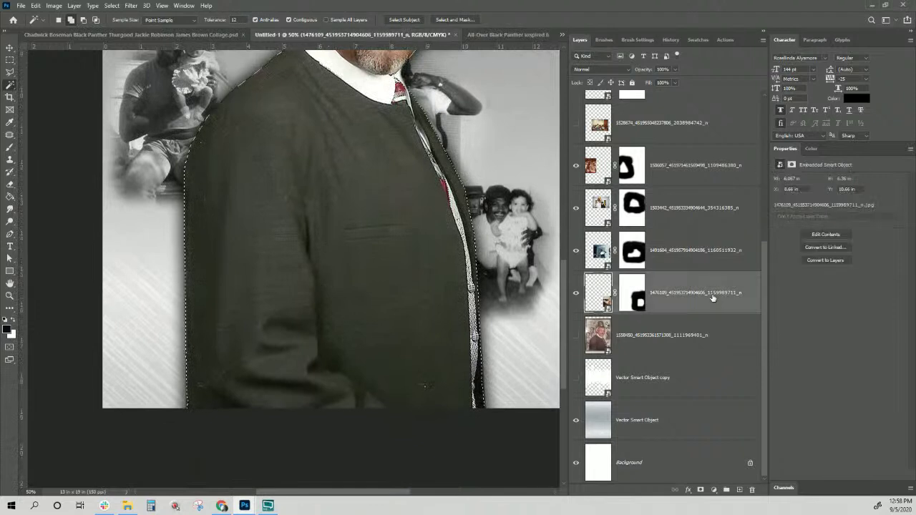
scroll(284, 326, "up", 6)
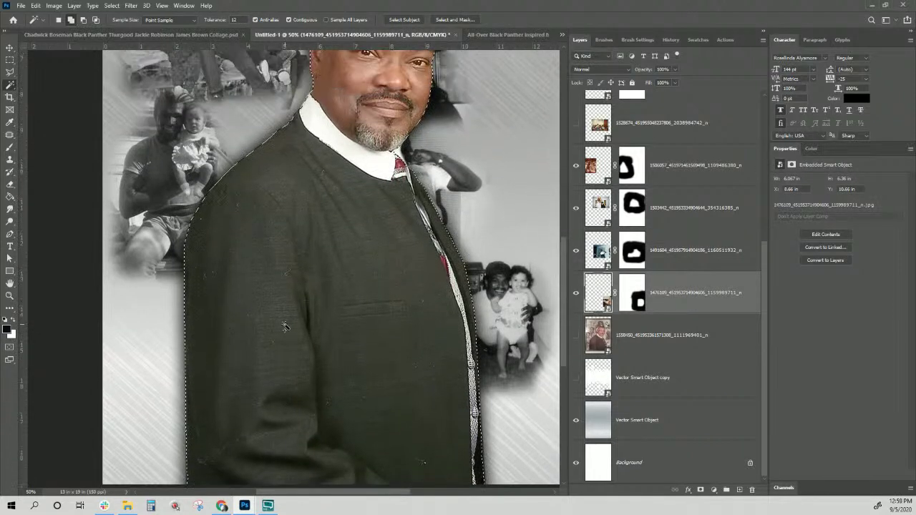
scroll(284, 325, "up", 4)
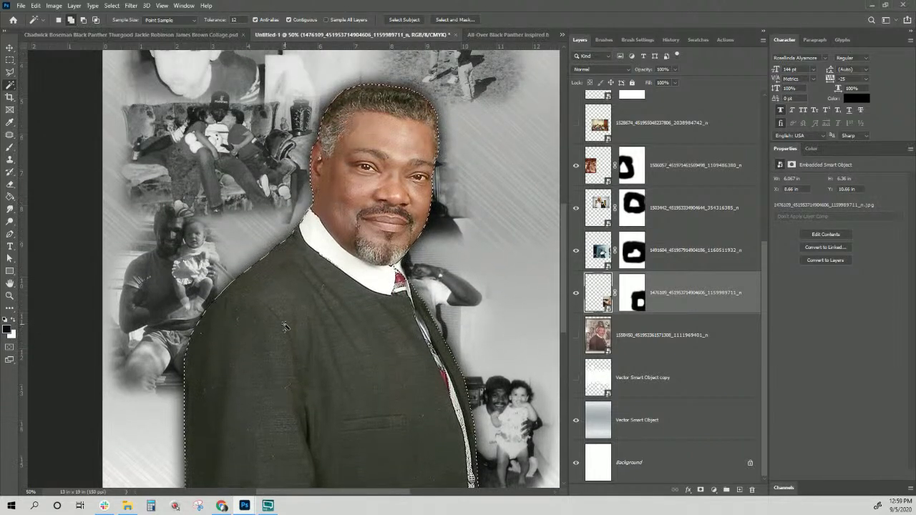
scroll(284, 326, "up", 8)
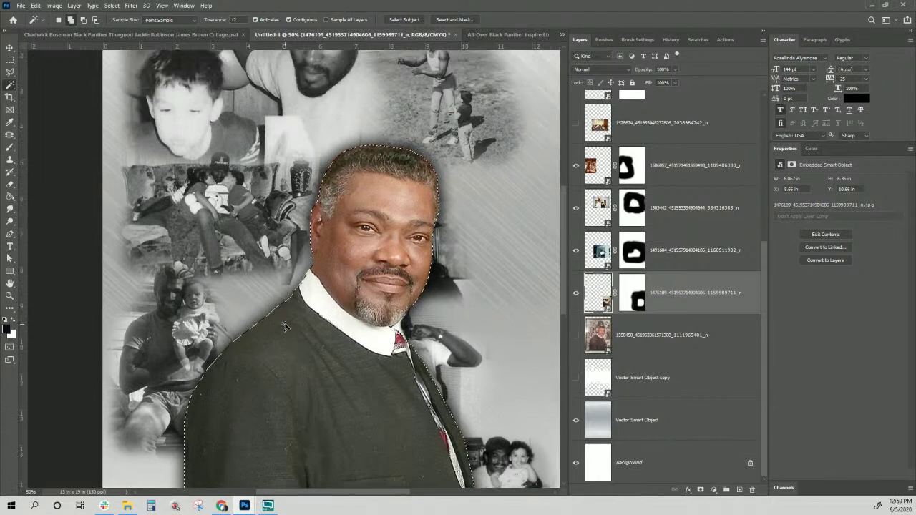
scroll(284, 326, "up", 1)
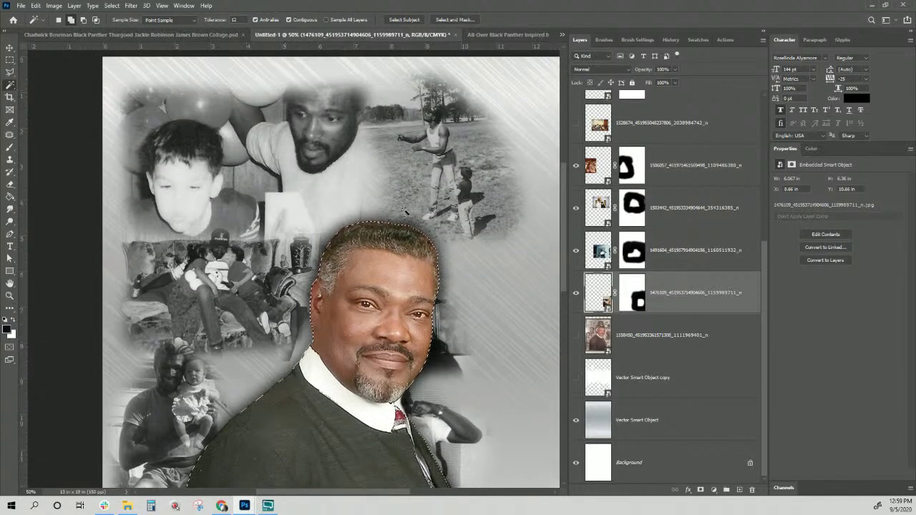
left_click(719, 182)
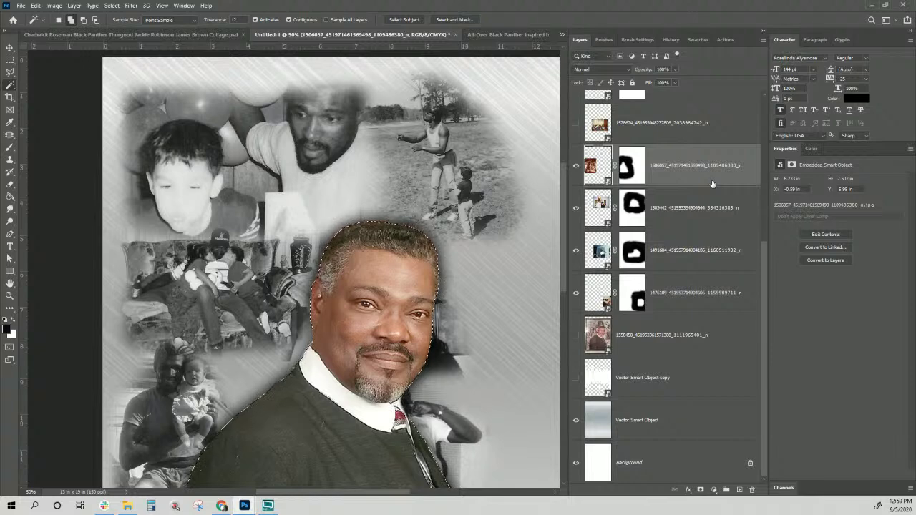
scroll(331, 269, "down", 1)
scroll(337, 217, "down", 5)
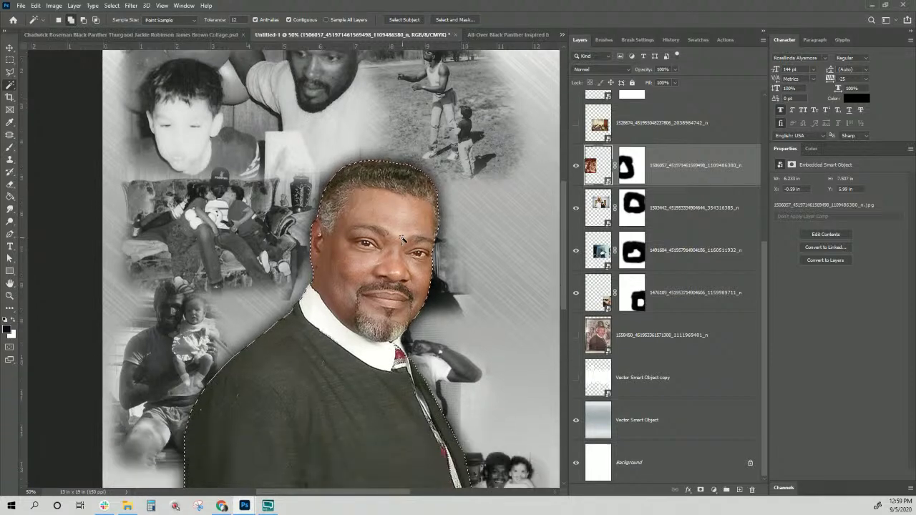
scroll(338, 217, "down", 1)
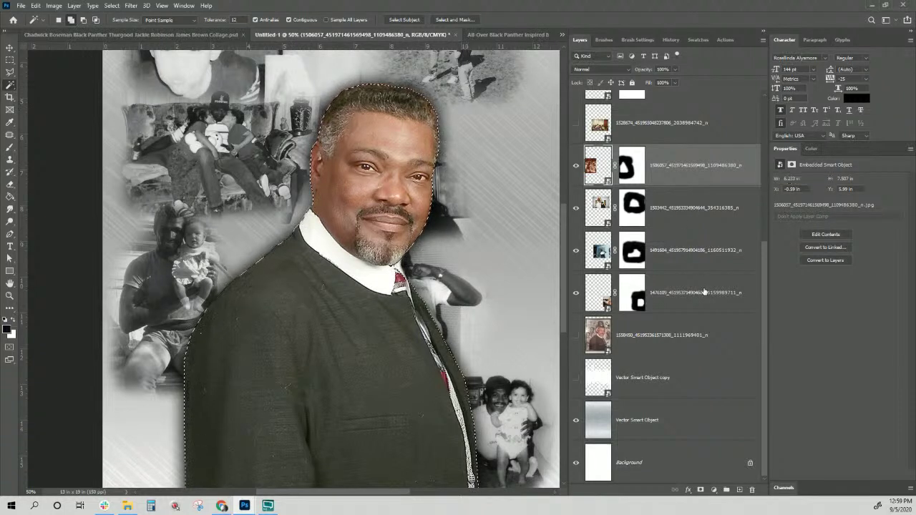
left_click(702, 306)
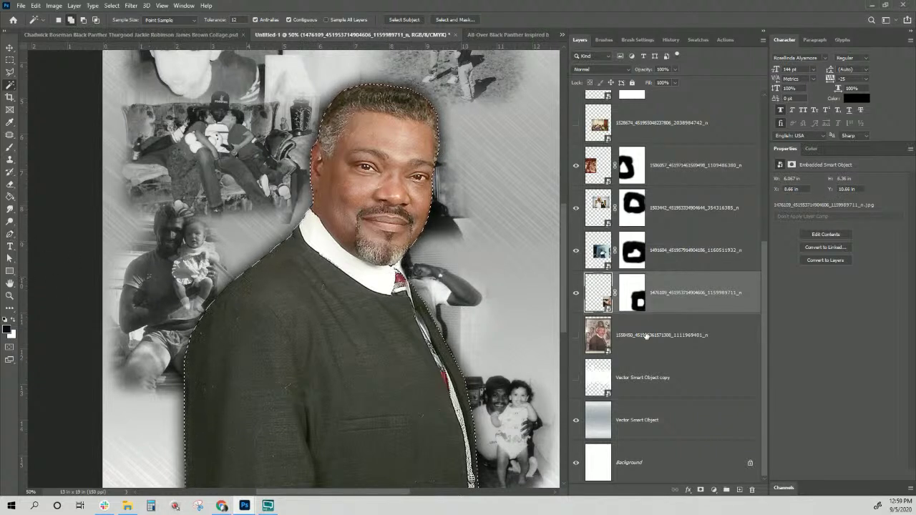
scroll(393, 326, "down", 5)
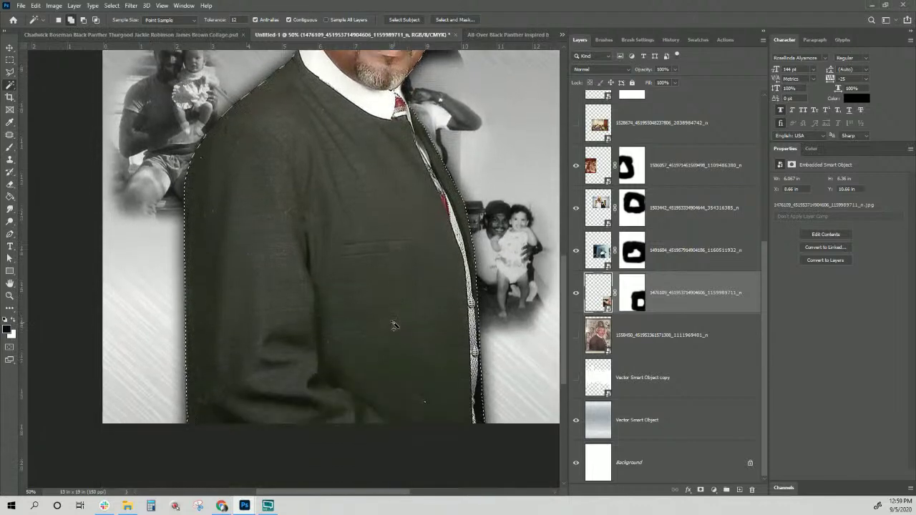
scroll(393, 325, "down", 1)
scroll(392, 326, "up", 1)
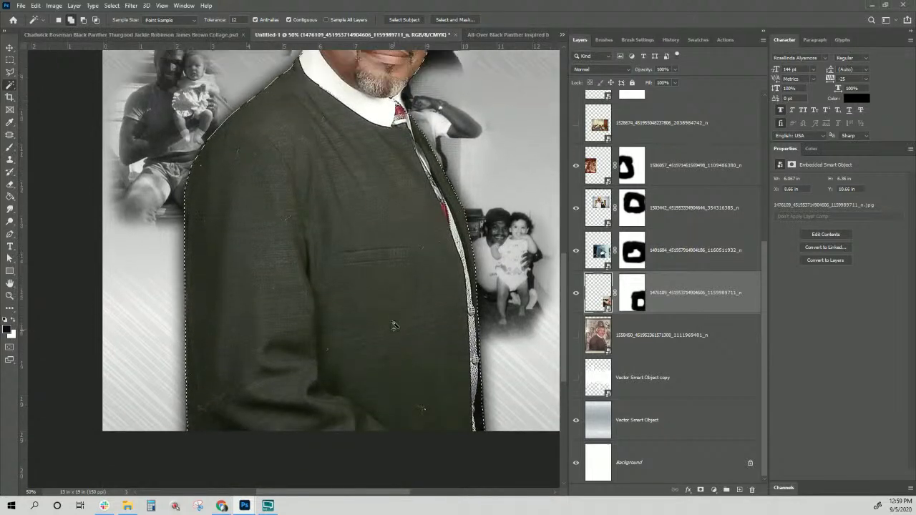
scroll(393, 325, "up", 4)
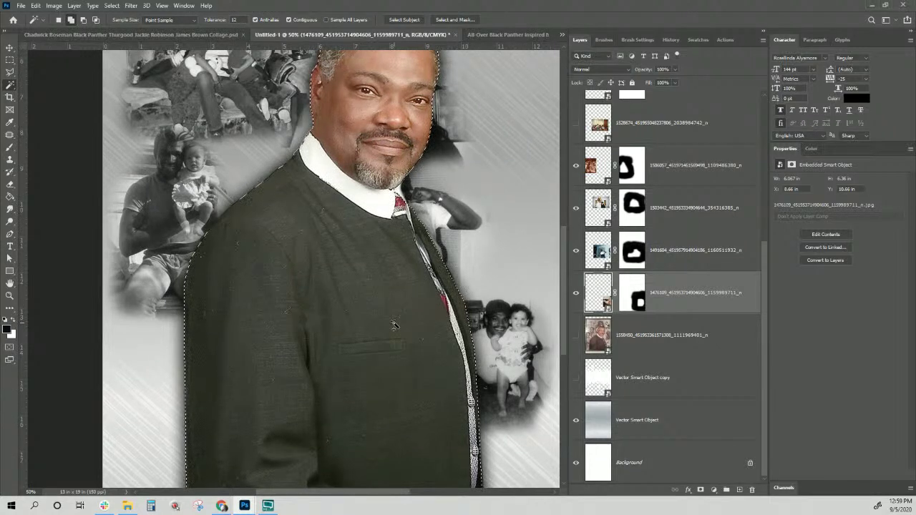
scroll(672, 379, "up", 5)
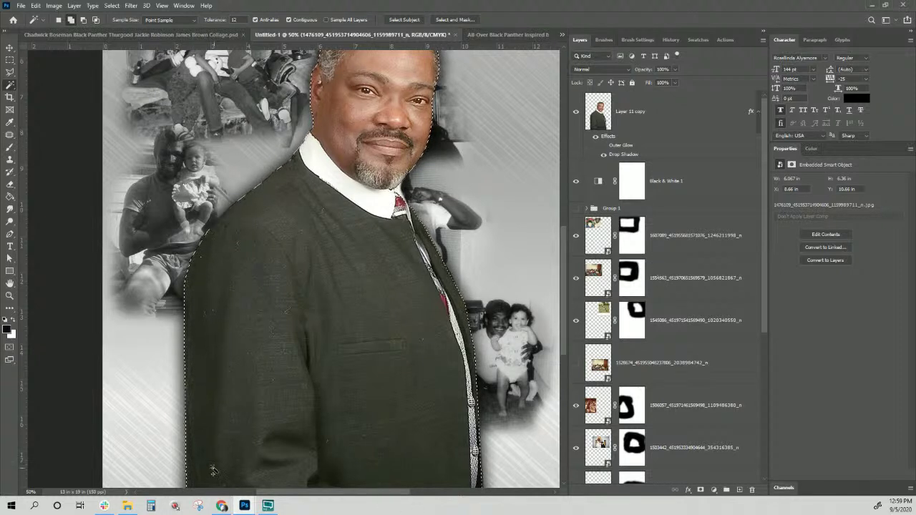
key("ctrl+d")
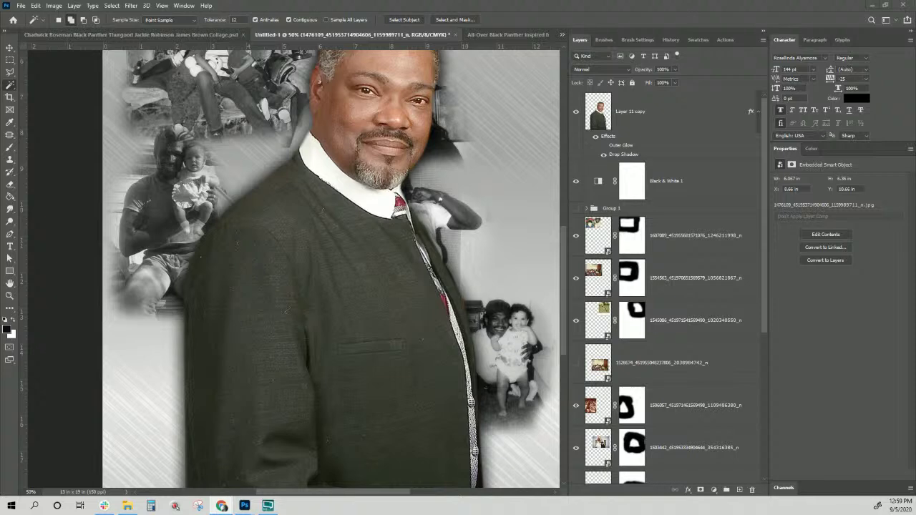
left_click(222, 505)
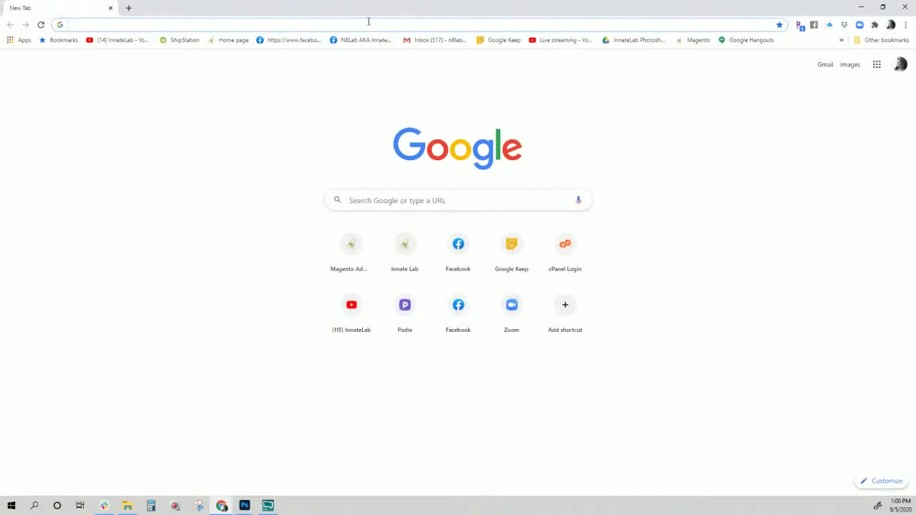
left_click(368, 24)
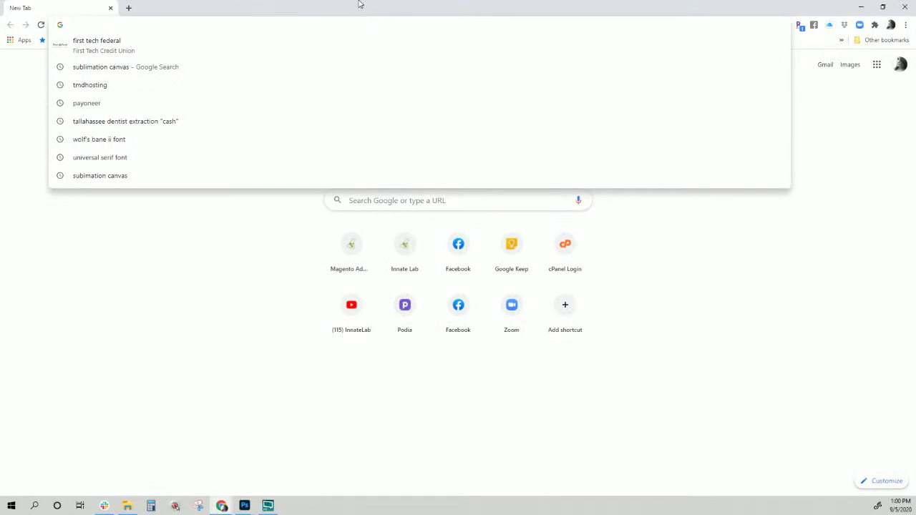
left_click(155, 343)
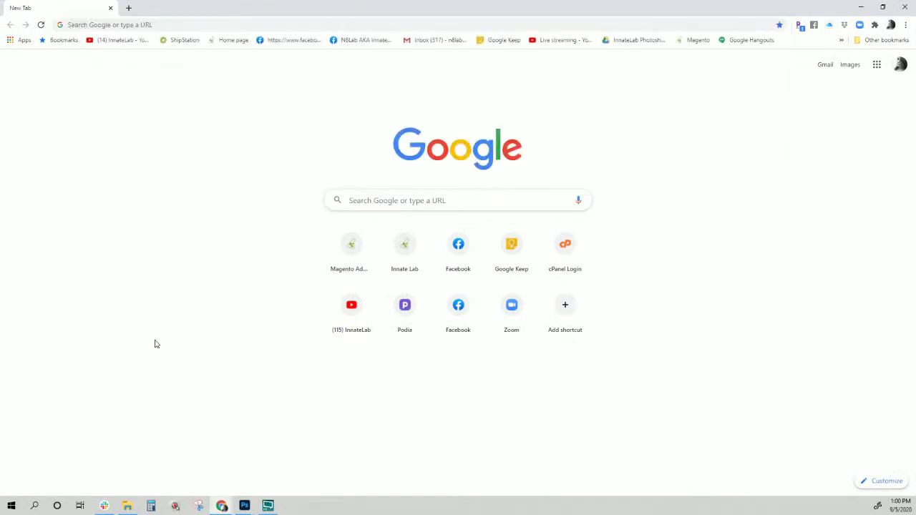
left_click_drag(235, 15, 0, 15)
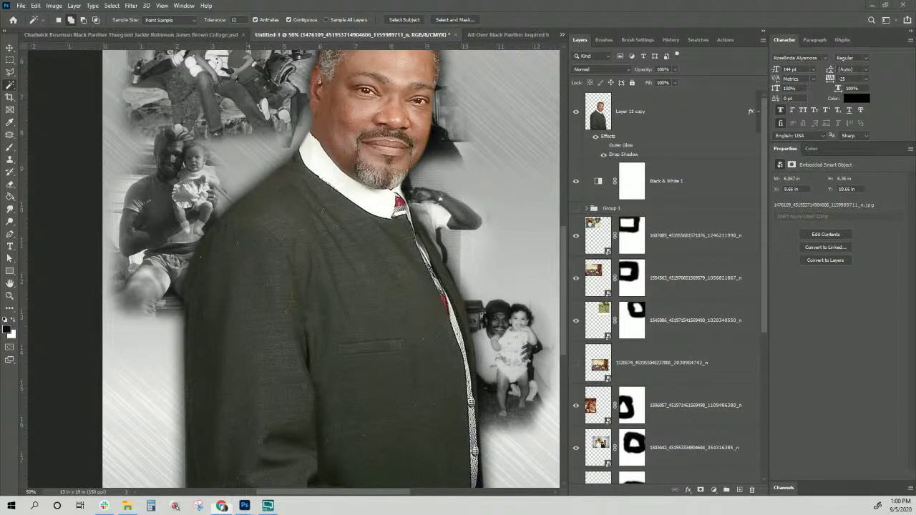
Step: Search the computer for Firefox and launch it
left_click(7, 508)
left_click(9, 508)
left_click(11, 509)
left_click(12, 508)
type("firefox")
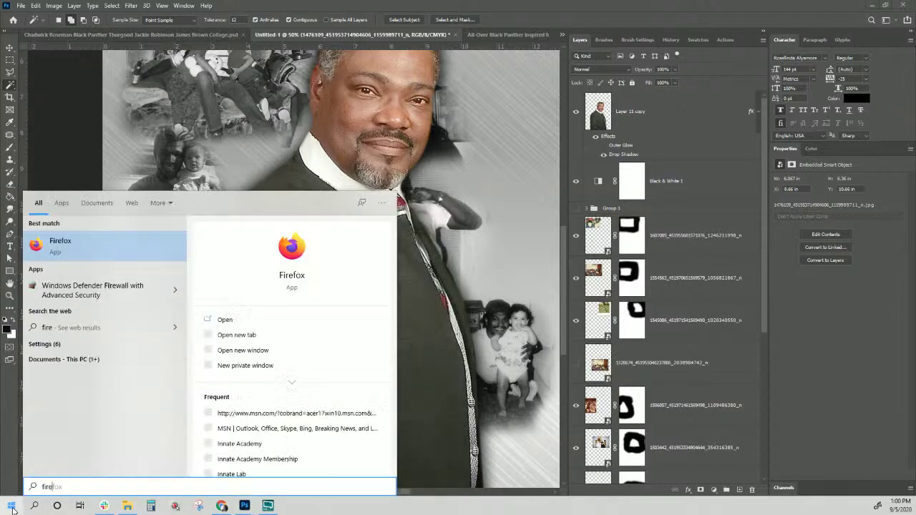
left_click(90, 235)
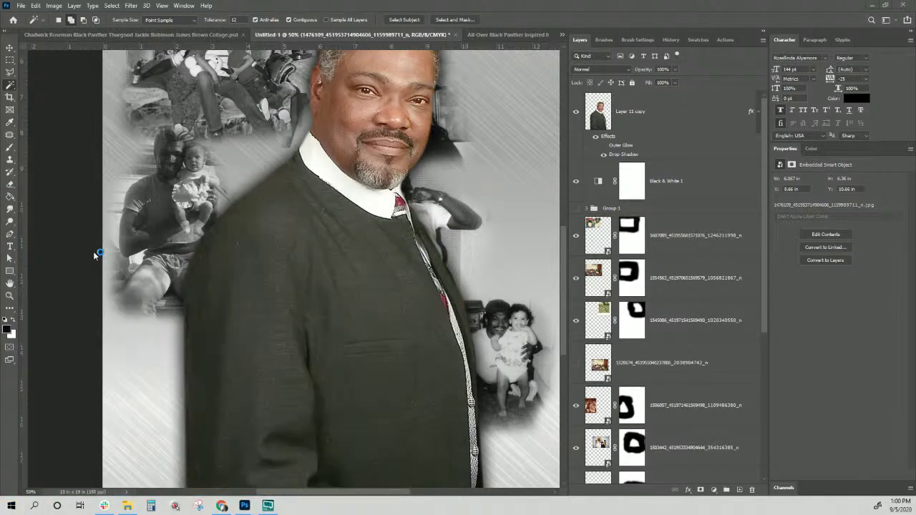
Step: Open academy.innatelab.com in Firefox and look over the Innate Academy Membership offer
left_click(177, 37)
type("academy.innatelab.com/")
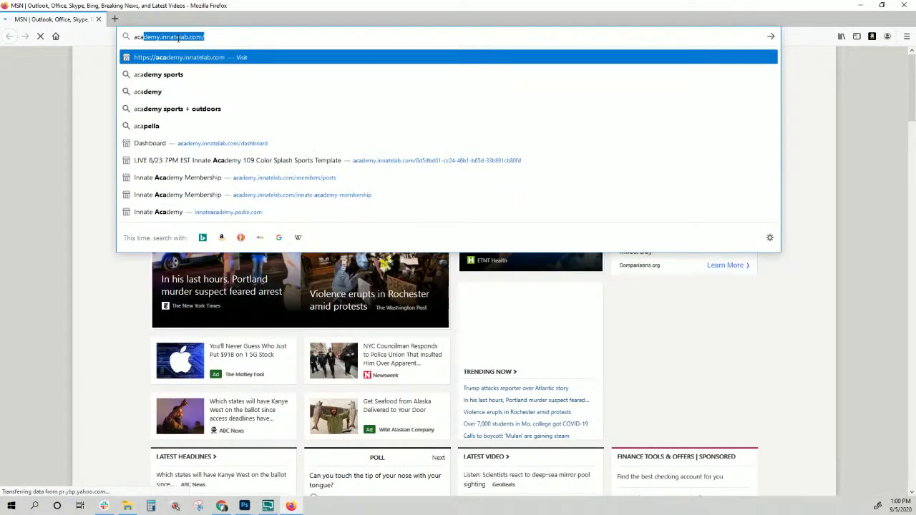
key("Return")
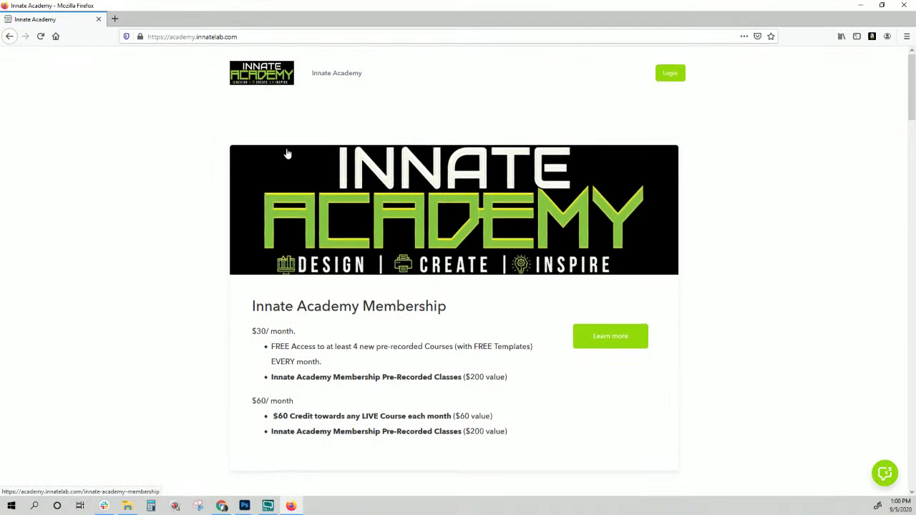
scroll(286, 154, "down", 3)
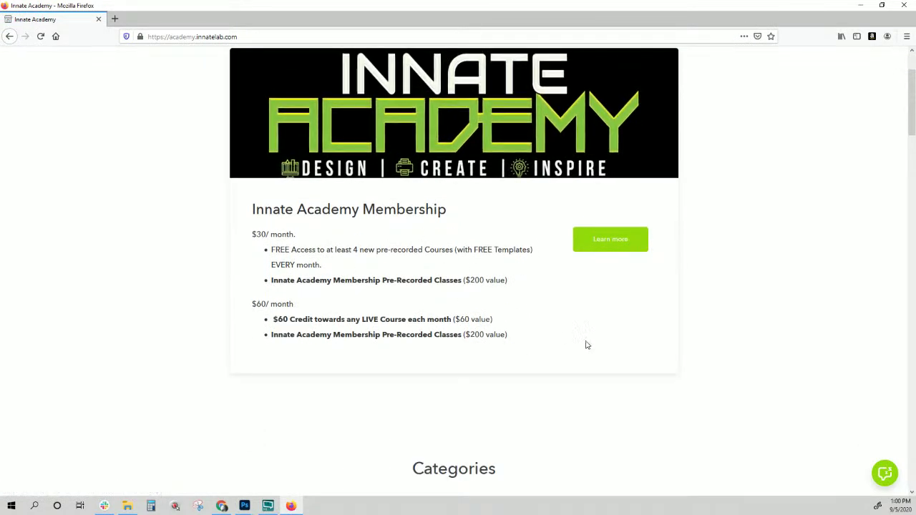
Step: Compare the Innate Academy Membership tiers, highlighting the $60/month benefits and the "4 new pre-recorded Courses" wording in the $30/month tier
scroll(586, 345, "down", 5)
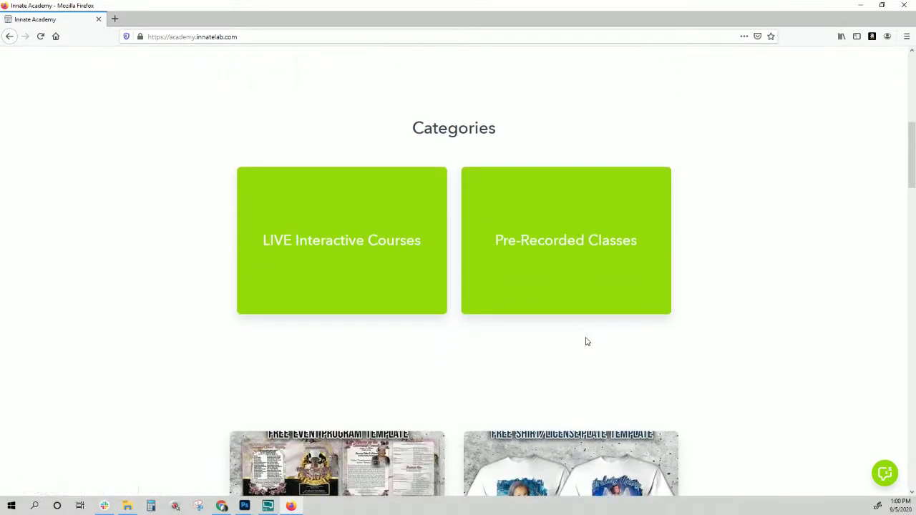
scroll(585, 342, "up", 4)
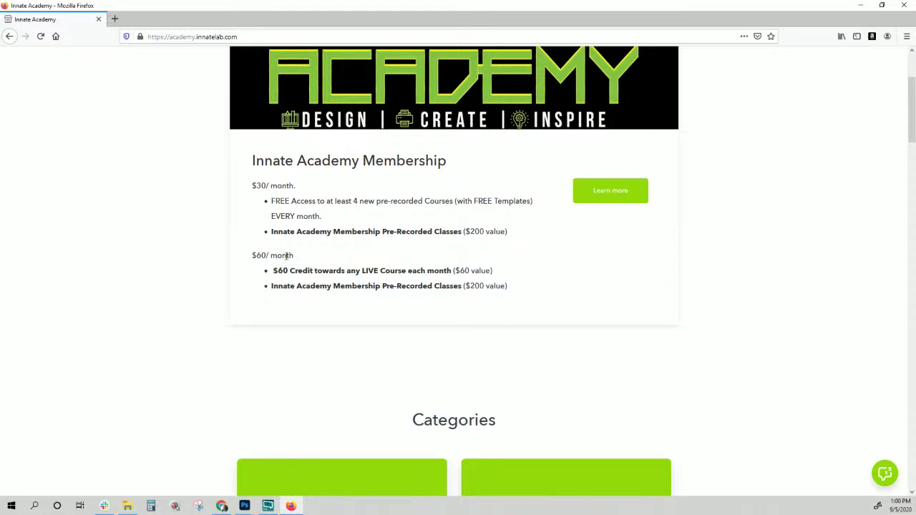
scroll(286, 255, "down", 1)
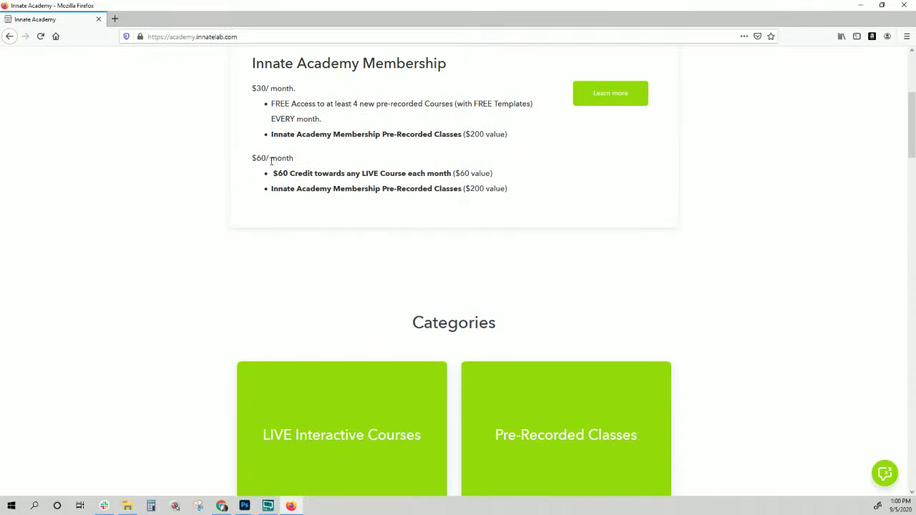
left_click_drag(271, 158, 519, 201)
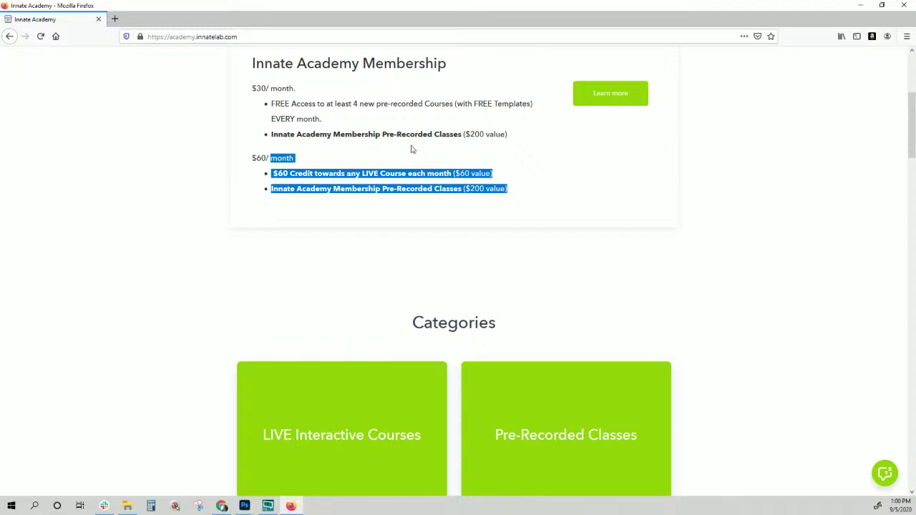
left_click_drag(354, 104, 454, 105)
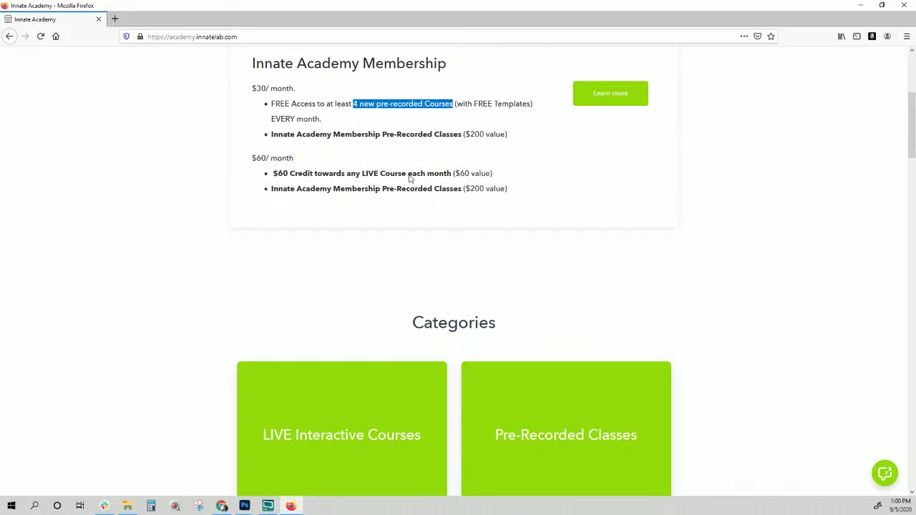
Step: Browse the first pre-recorded course listings, from the 107 event program template to the 105 socks and seamless pattern course
scroll(407, 241, "down", 5)
scroll(407, 242, "down", 3)
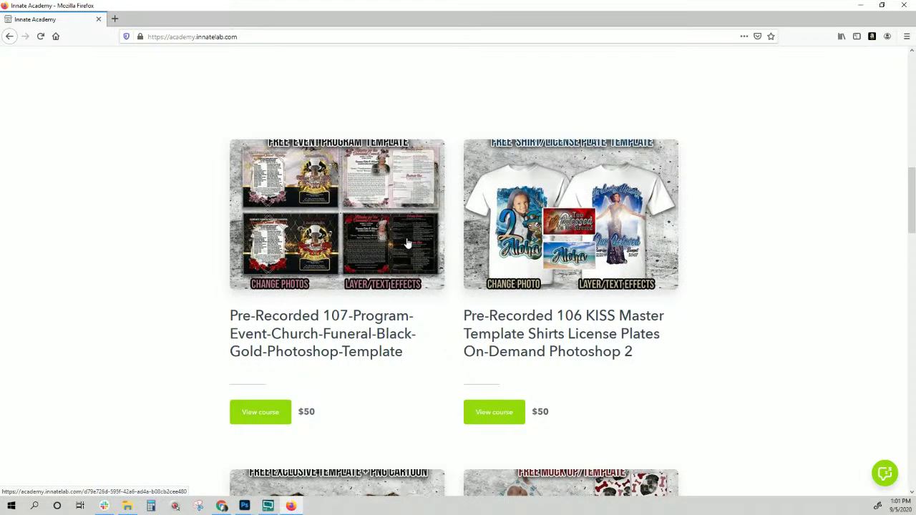
scroll(407, 243, "down", 3)
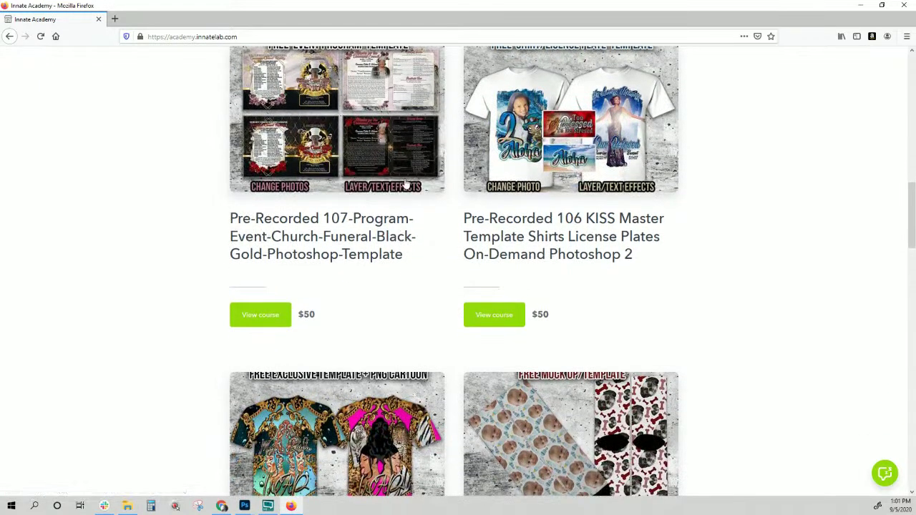
scroll(405, 185, "up", 3)
scroll(405, 185, "down", 1)
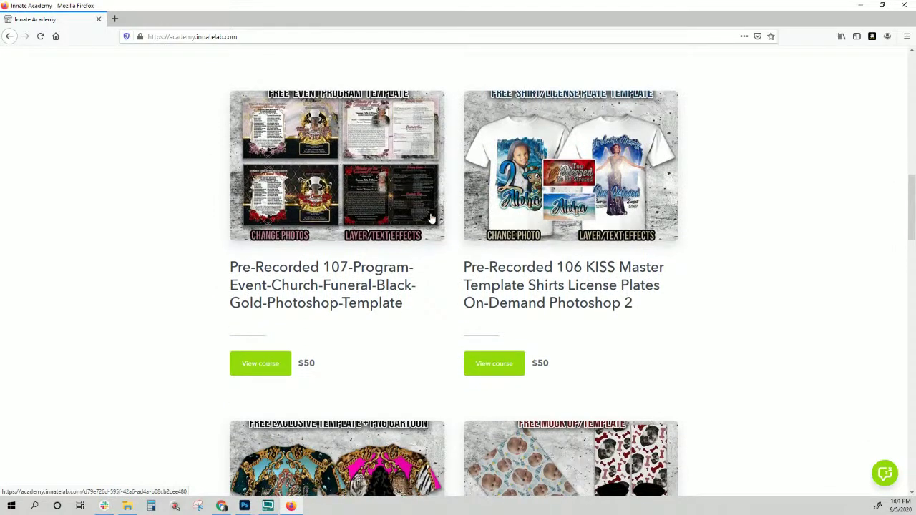
scroll(421, 220, "down", 8)
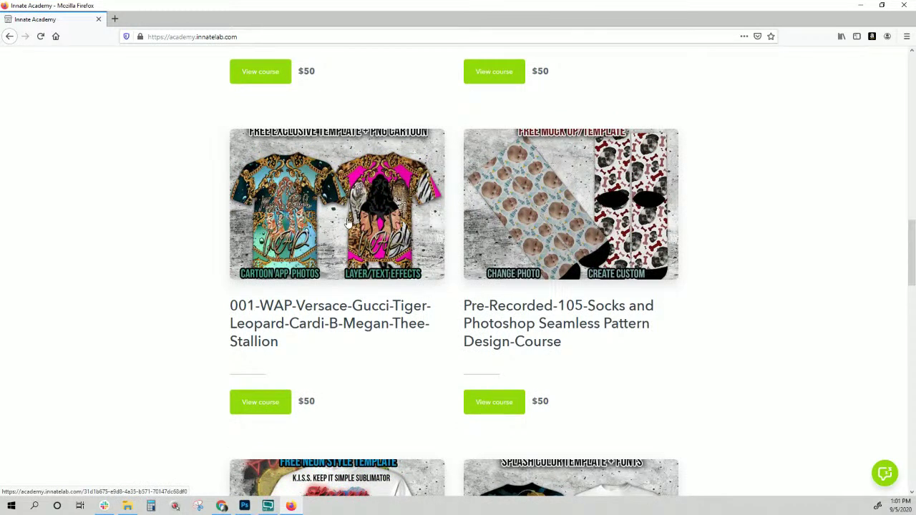
scroll(348, 223, "down", 3)
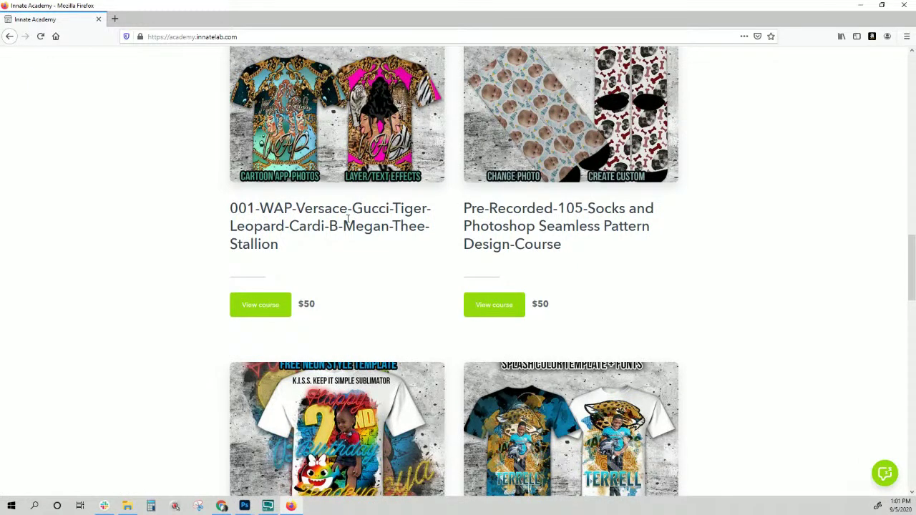
Step: Look through the remaining course listings, from the 104 neon birthday shirts to the 101 Photo Shirts from Scratch course
scroll(348, 218, "down", 5)
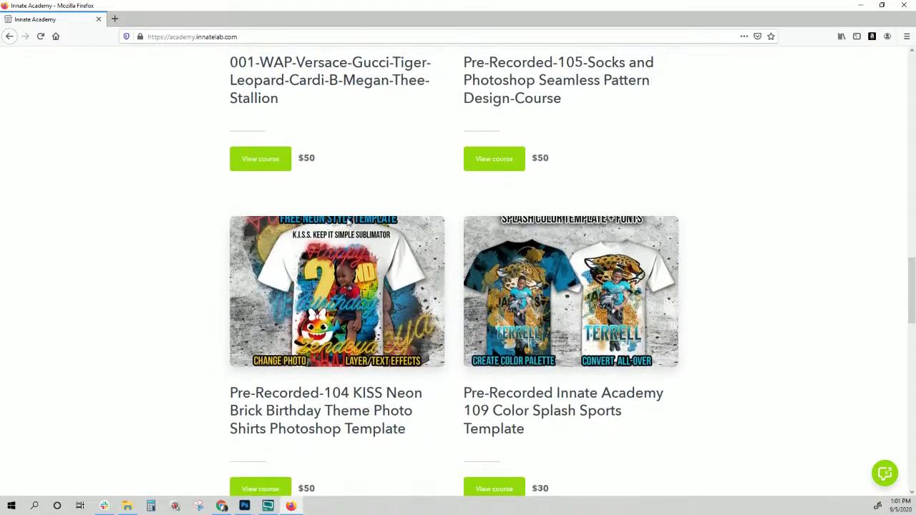
scroll(349, 223, "down", 3)
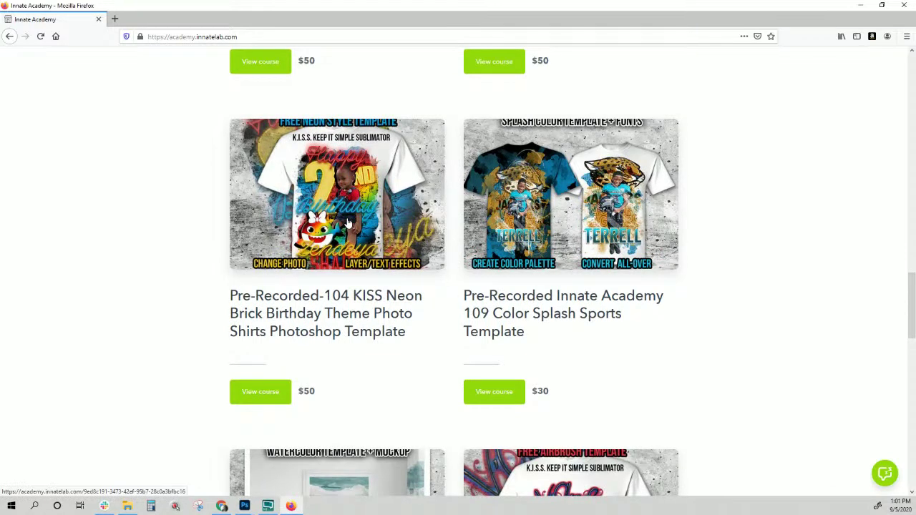
scroll(347, 225, "down", 6)
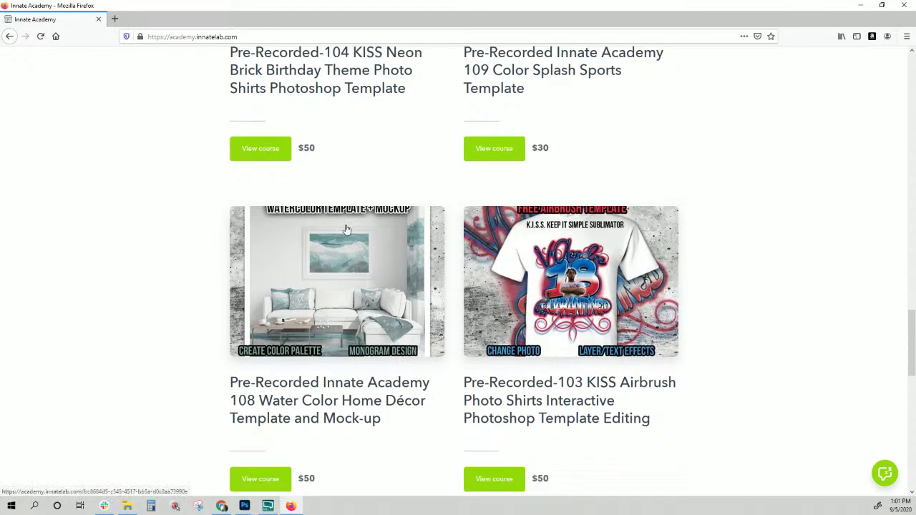
scroll(345, 229, "down", 2)
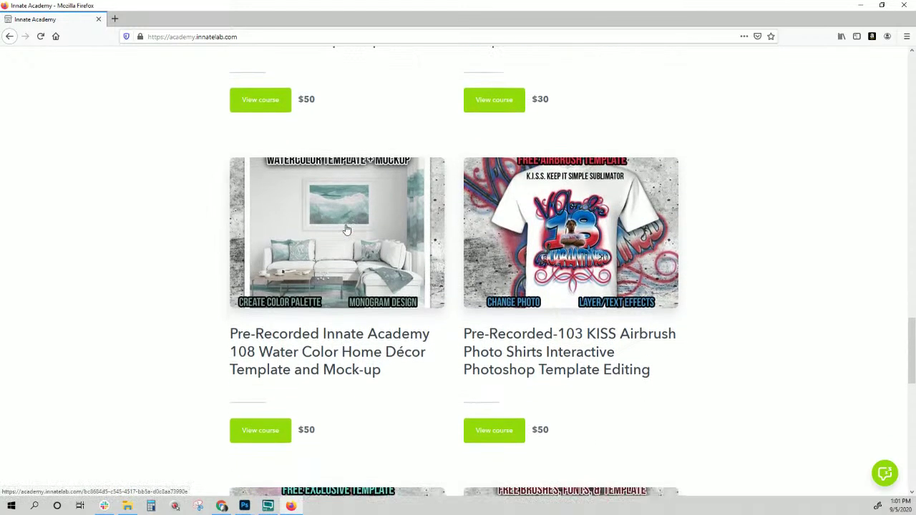
scroll(346, 229, "down", 5)
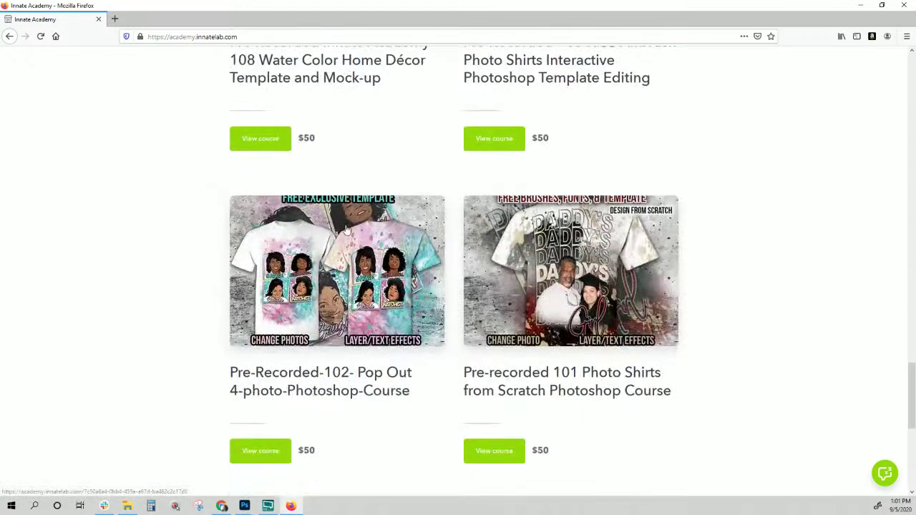
scroll(689, 305, "down", 3)
scroll(630, 294, "up", 3)
scroll(573, 284, "down", 1)
scroll(573, 284, "down", 4)
scroll(570, 282, "up", 10)
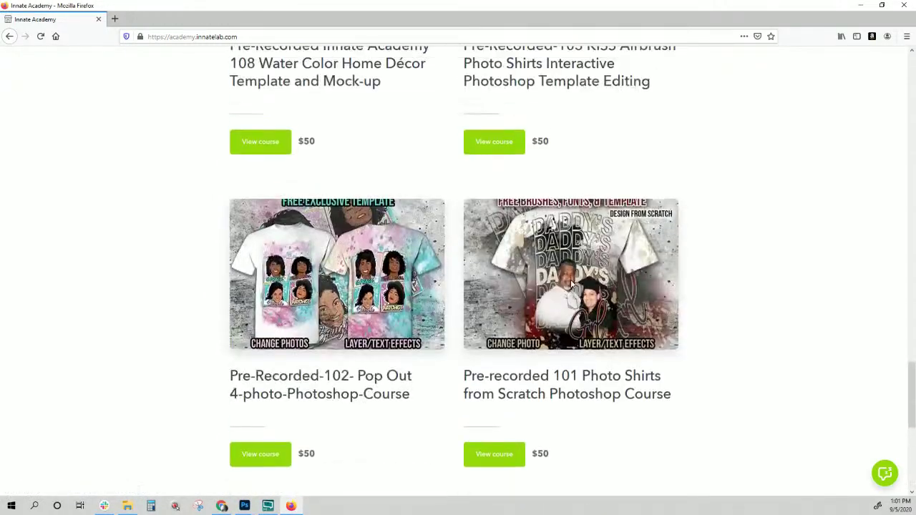
Step: Revisit the membership offer, open the LIVE Interactive Courses category, and return to the academy's main page
scroll(570, 279, "up", 20)
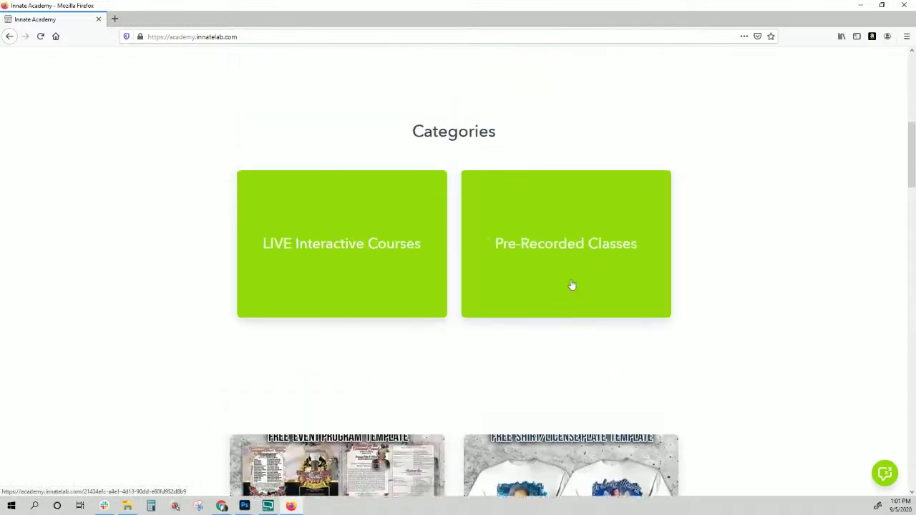
scroll(565, 279, "down", 3)
scroll(565, 279, "up", 3)
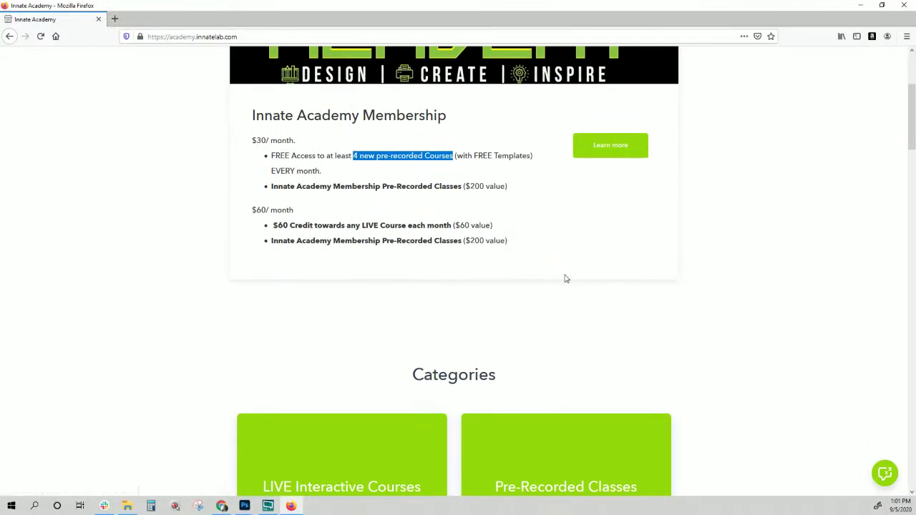
scroll(565, 279, "up", 1)
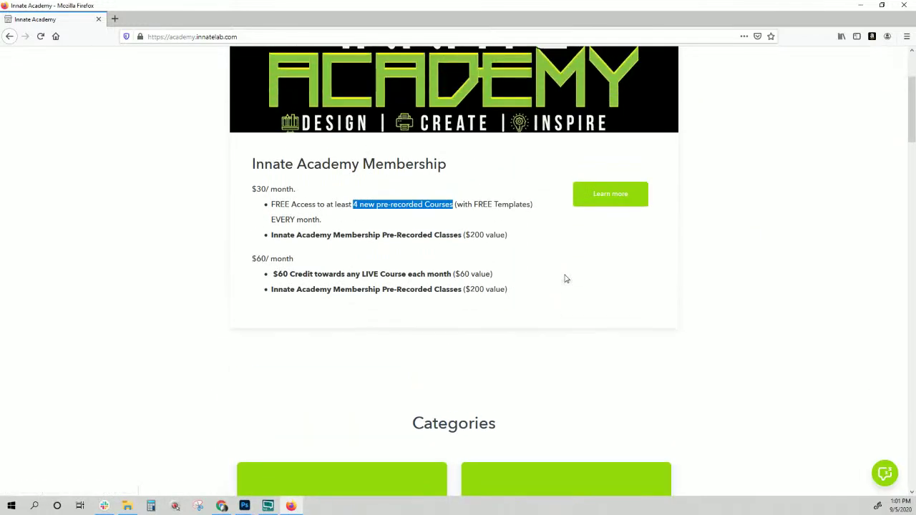
scroll(565, 279, "down", 3)
left_click(340, 353)
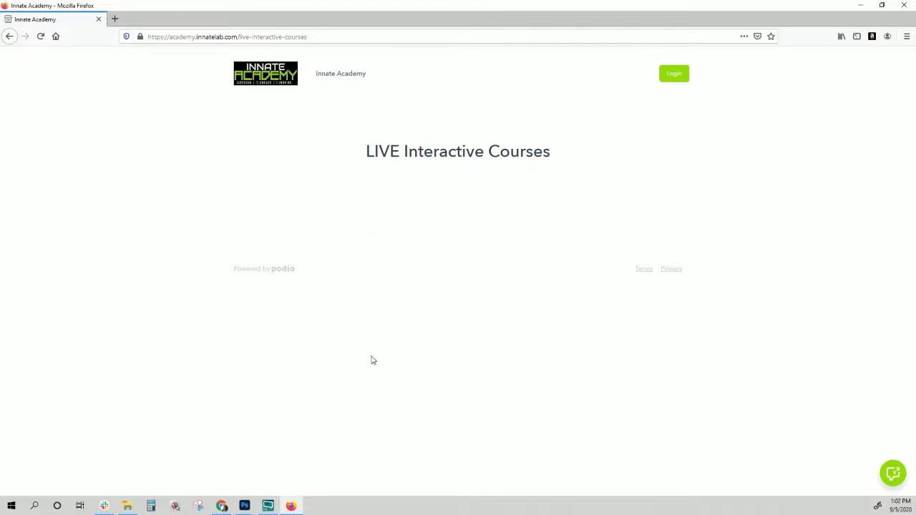
left_click(9, 36)
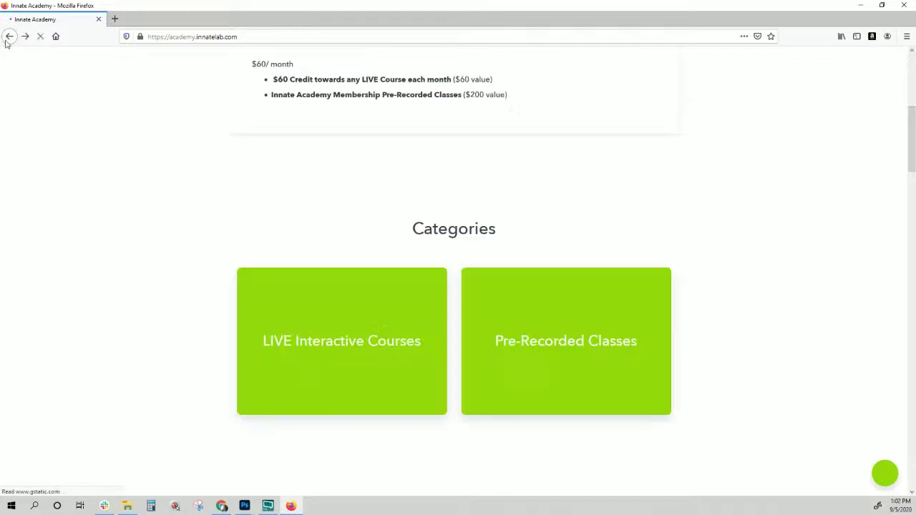
Step: Review the Innate Academy Membership offer again and highlight the $30/month price
scroll(320, 360, "up", 5)
scroll(322, 360, "down", 10)
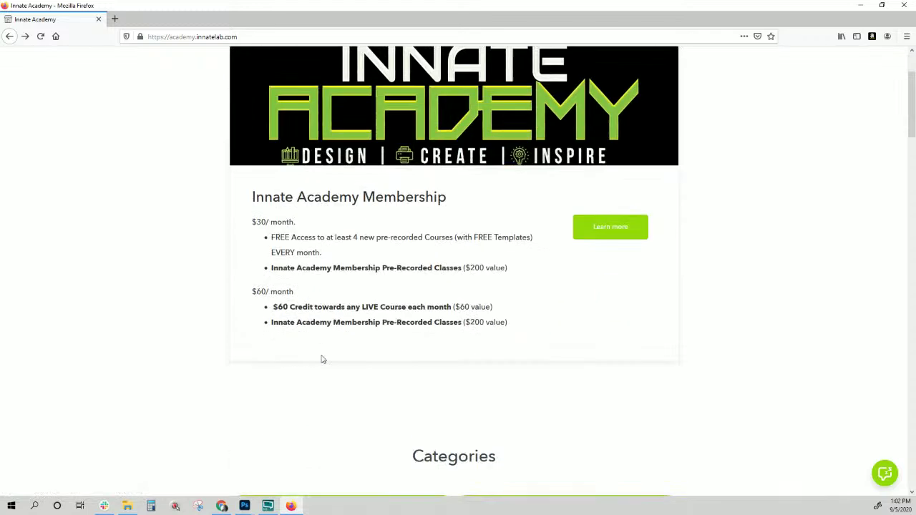
scroll(322, 360, "up", 5)
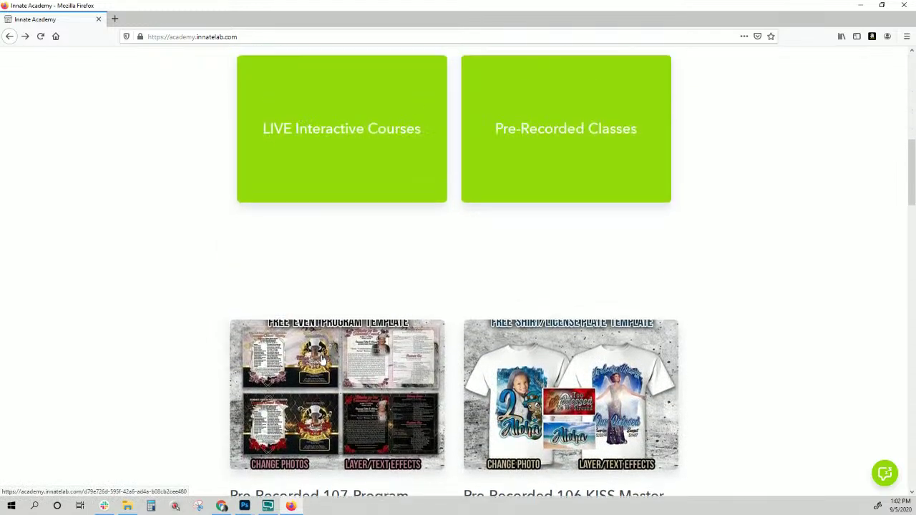
scroll(322, 360, "up", 3)
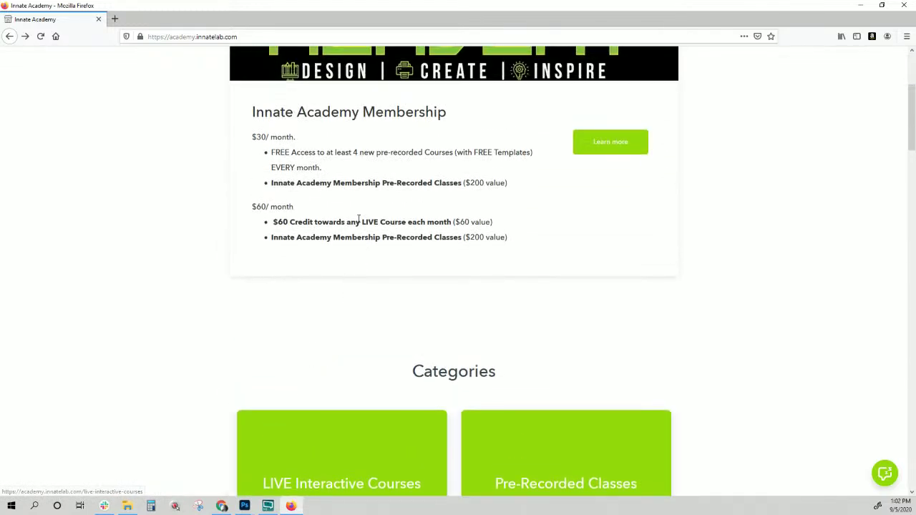
left_click_drag(253, 134, 294, 136)
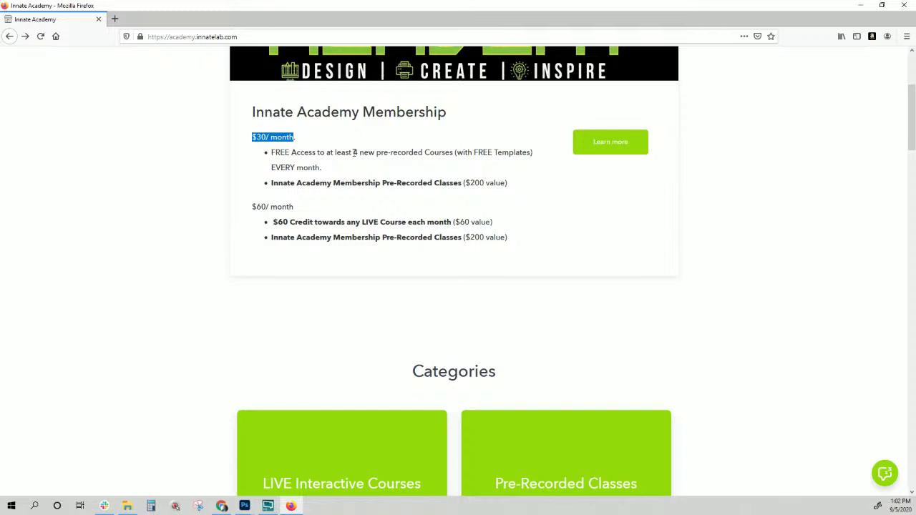
Step: Review the pre-recorded course catalog down to the 102 and 101 courses and return to the membership offer
scroll(662, 399, "down", 10)
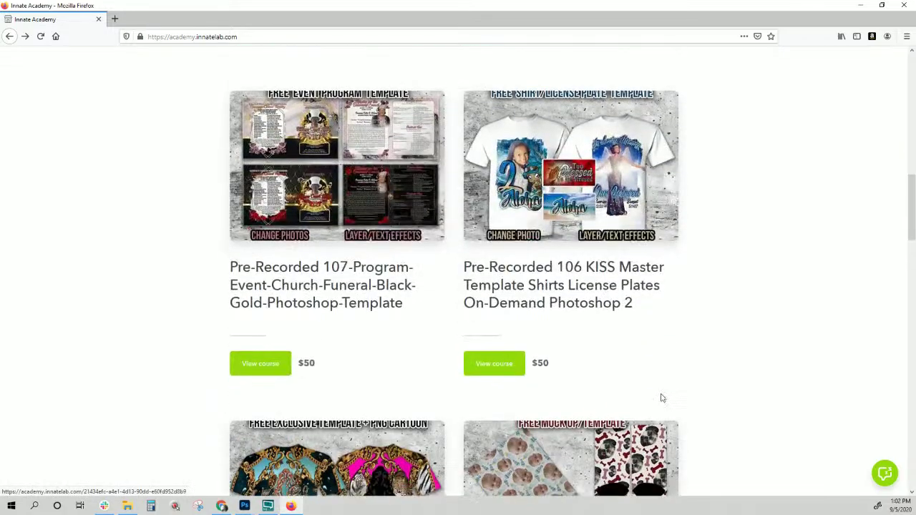
scroll(662, 398, "down", 10)
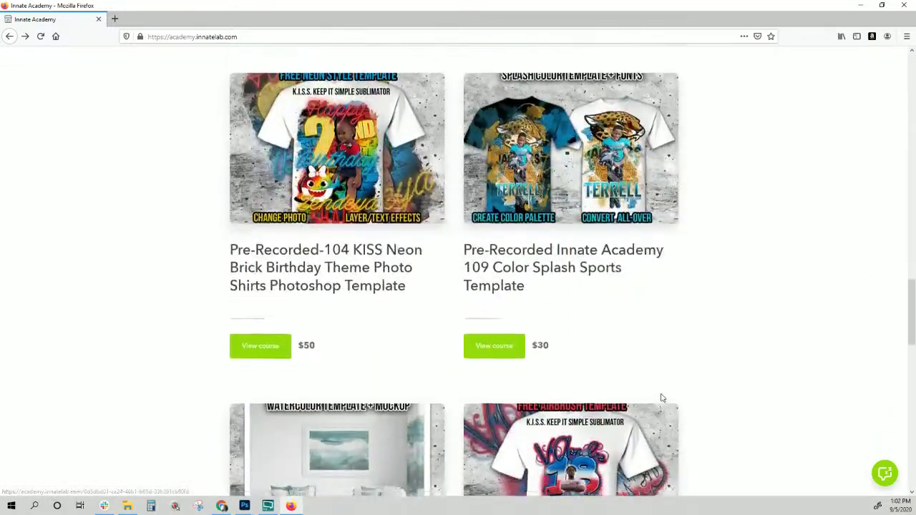
scroll(662, 398, "down", 5)
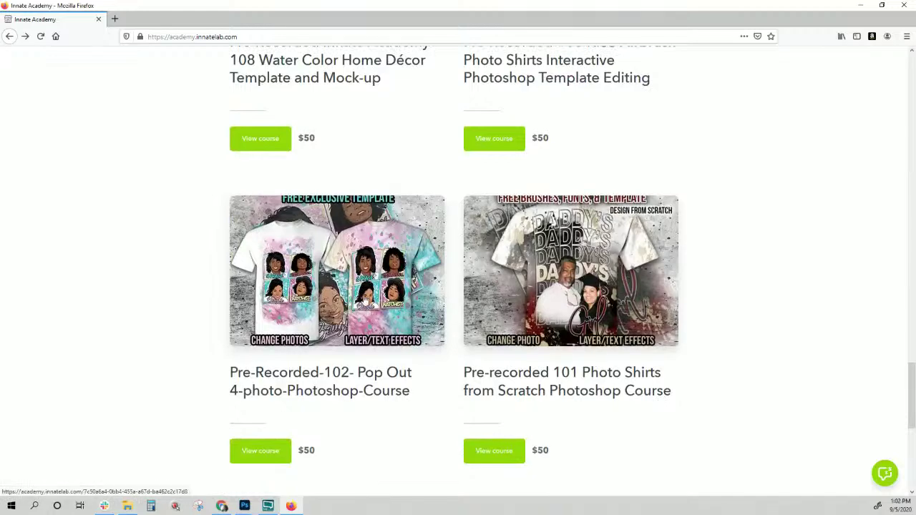
scroll(319, 319, "up", 4)
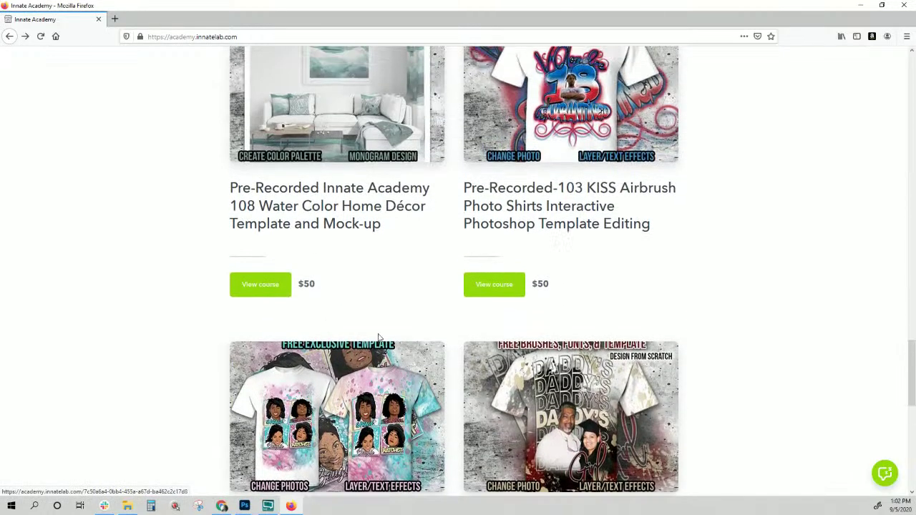
scroll(408, 352, "up", 4)
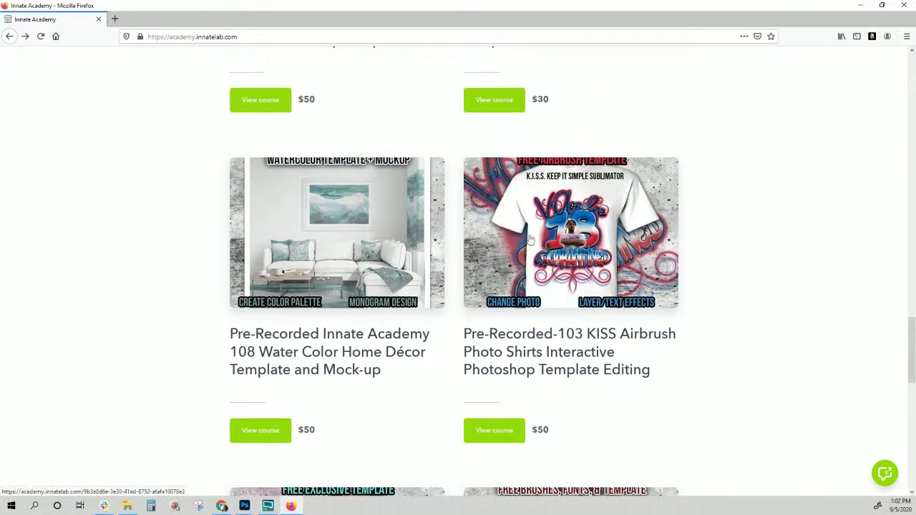
scroll(564, 341, "up", 5)
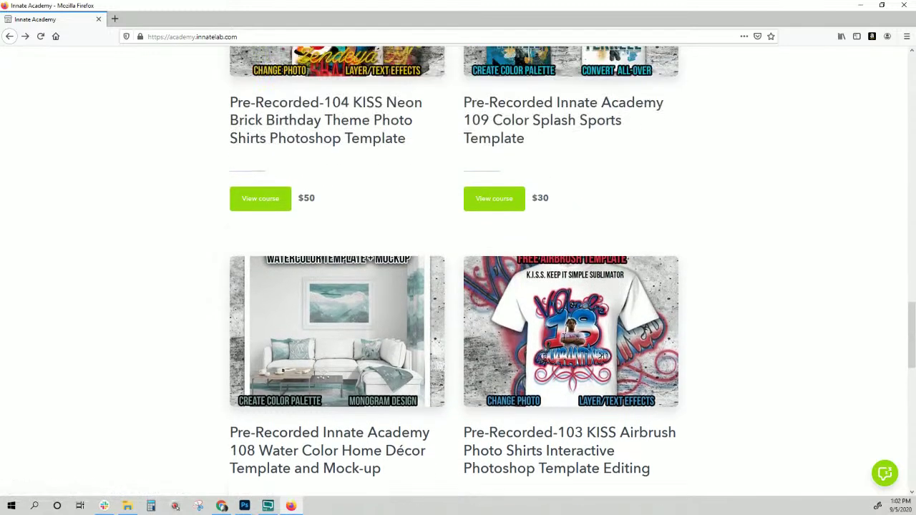
scroll(564, 341, "up", 4)
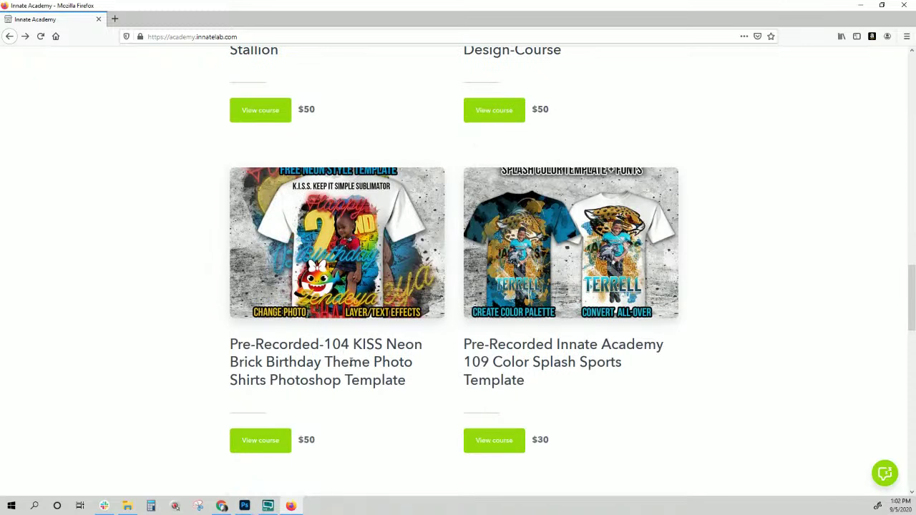
scroll(351, 362, "up", 9)
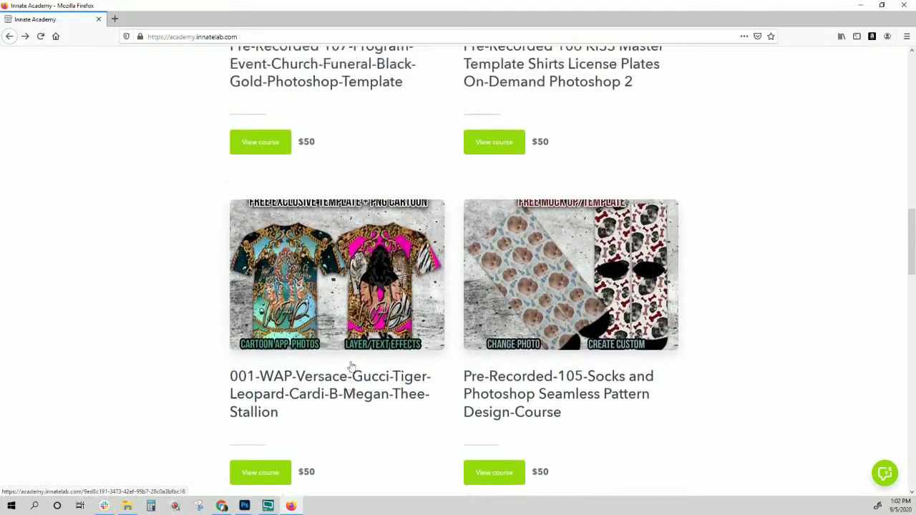
scroll(351, 367, "up", 15)
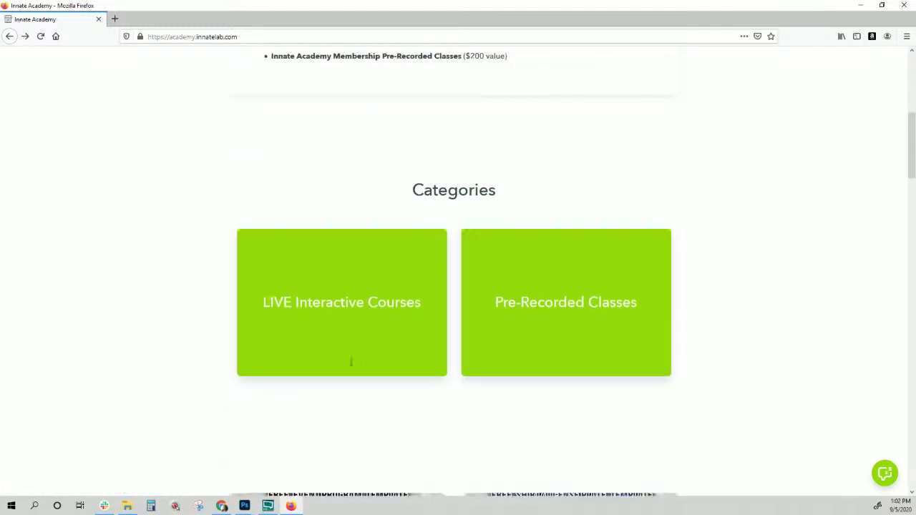
scroll(351, 363, "up", 8)
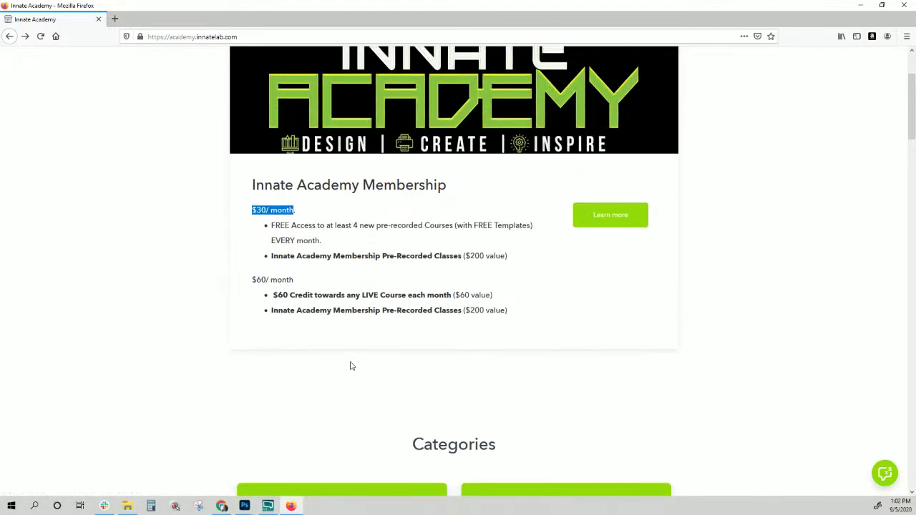
Step: Open the Innate Lab store website, innatelab.com, in a new browser tab
scroll(350, 366, "up", 3)
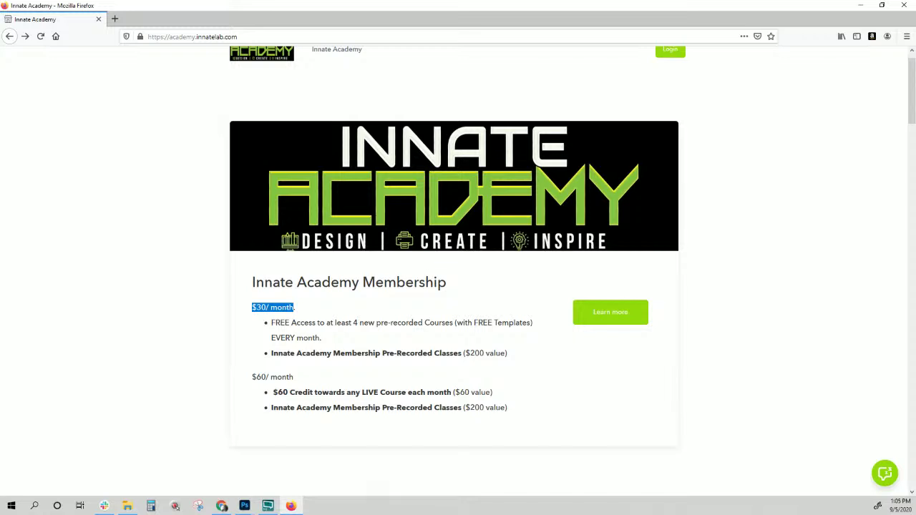
left_click(114, 19)
left_click(147, 35)
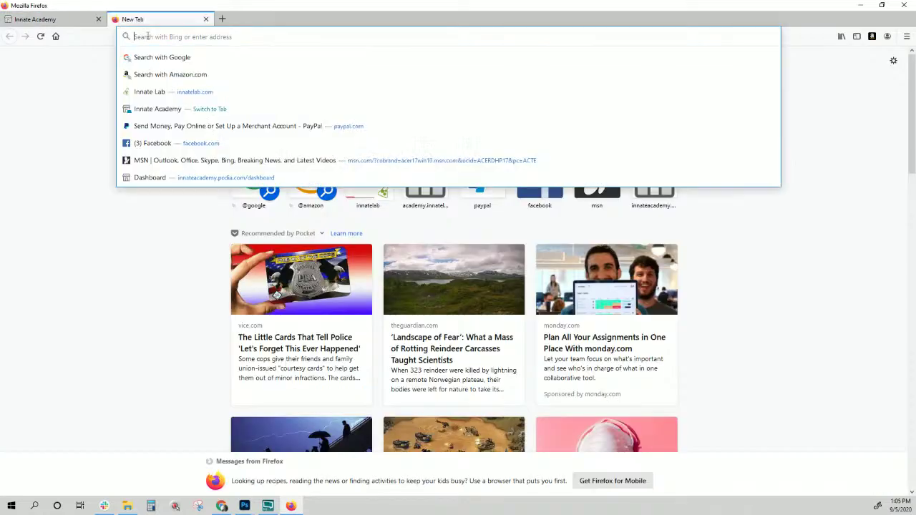
type("inna")
key("Return")
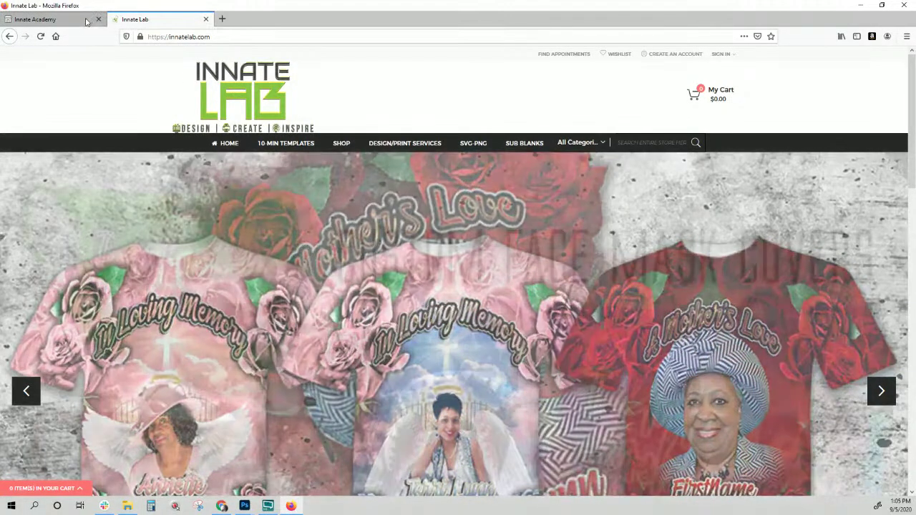
Step: Return to the Innate Academy page and examine the 001-WAP-Versace and Pre-Recorded-105 Socks course listings and their neighbours
left_click(77, 20)
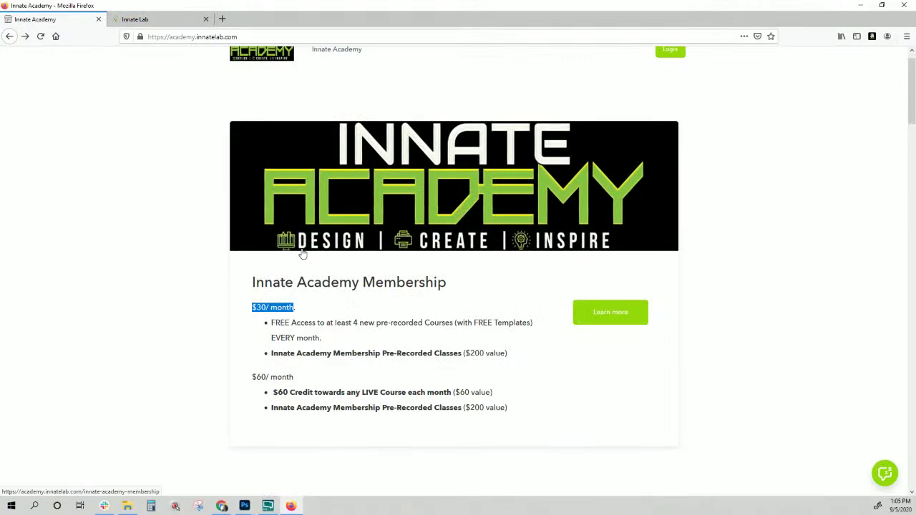
scroll(302, 254, "down", 3)
scroll(357, 265, "down", 4)
scroll(362, 275, "down", 10)
scroll(362, 275, "up", 4)
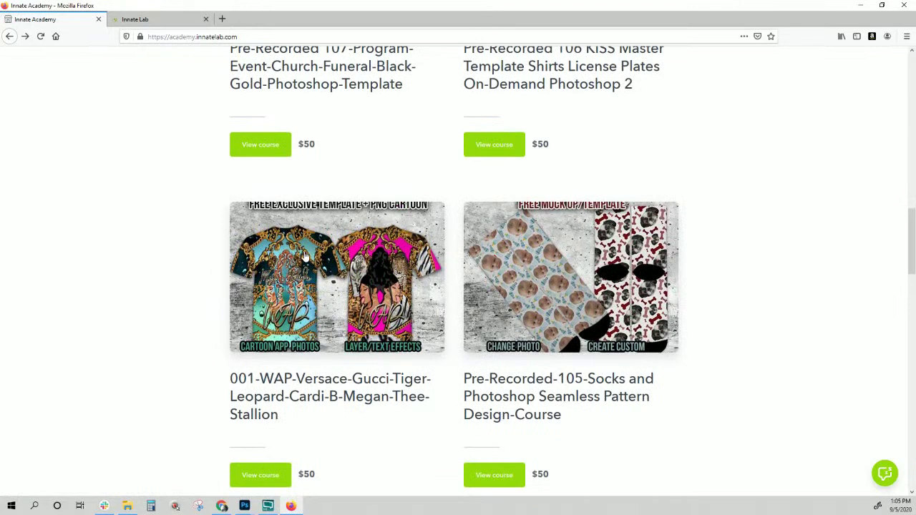
scroll(352, 378, "down", 1)
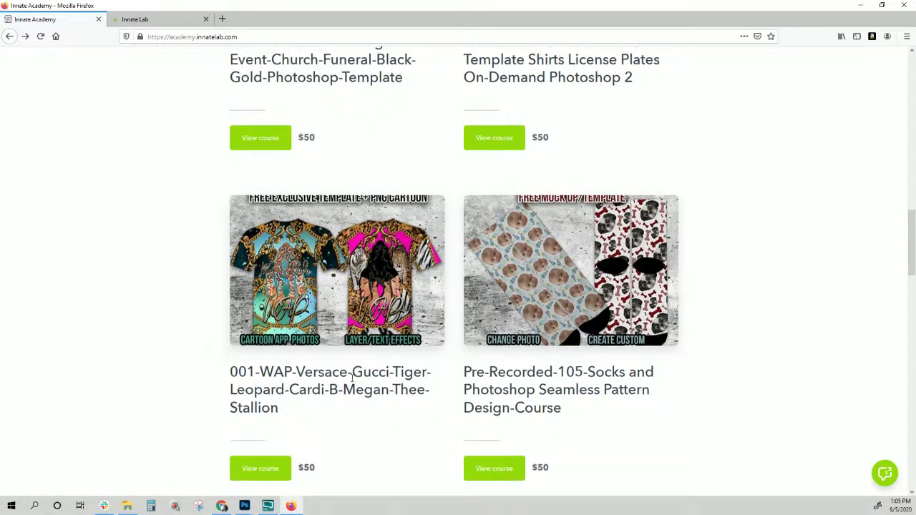
scroll(329, 347, "down", 1)
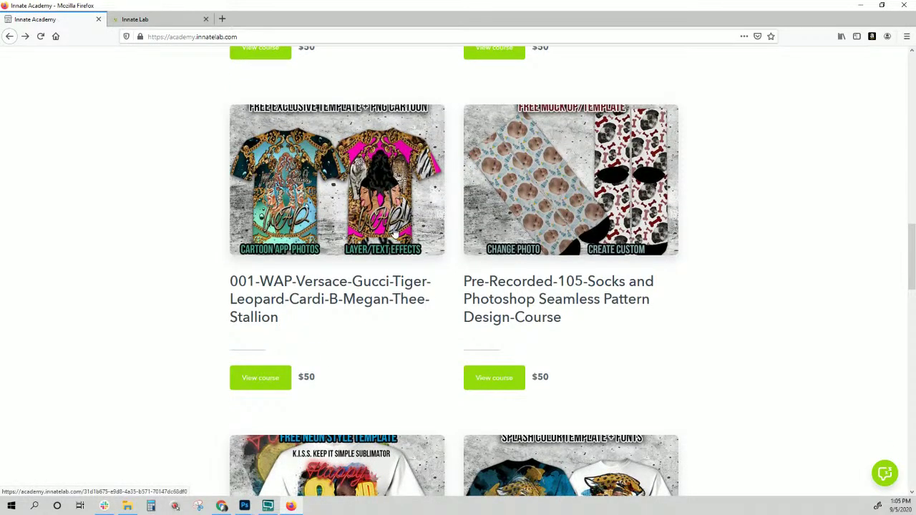
scroll(395, 231, "up", 3)
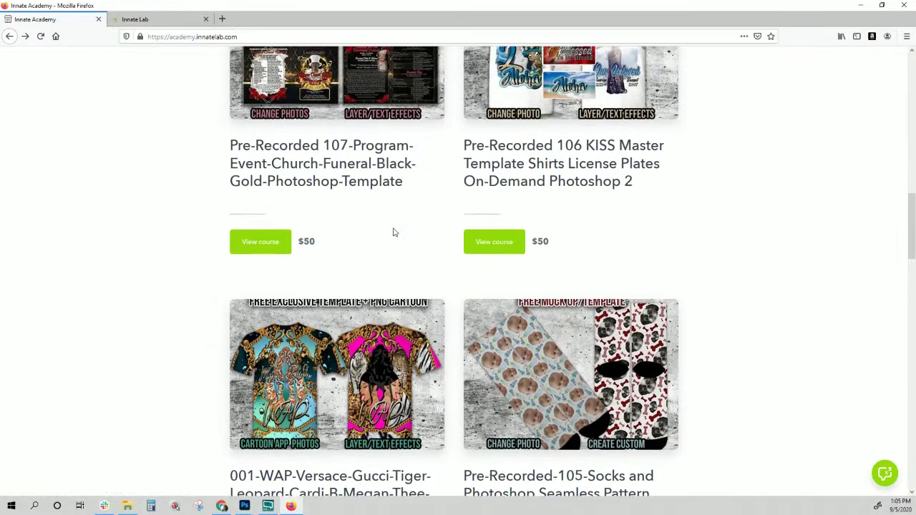
scroll(394, 231, "up", 2)
scroll(393, 232, "down", 4)
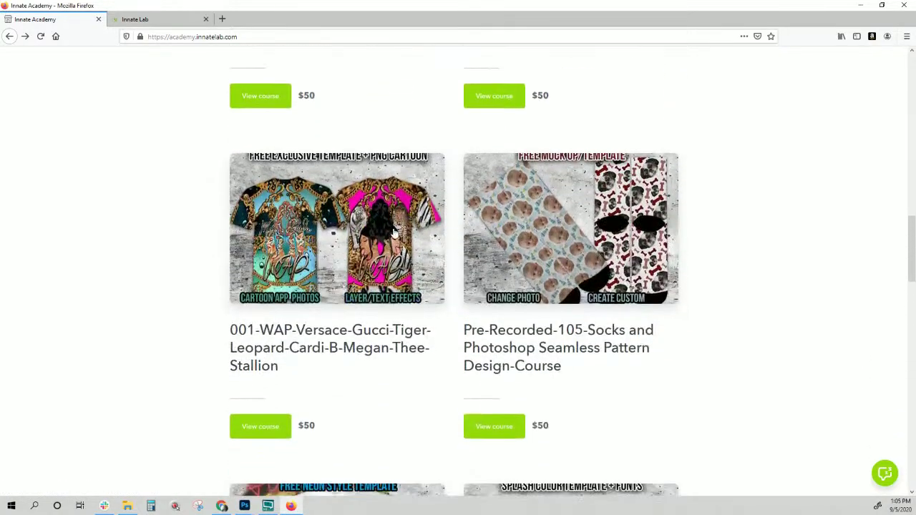
scroll(361, 284, "down", 2)
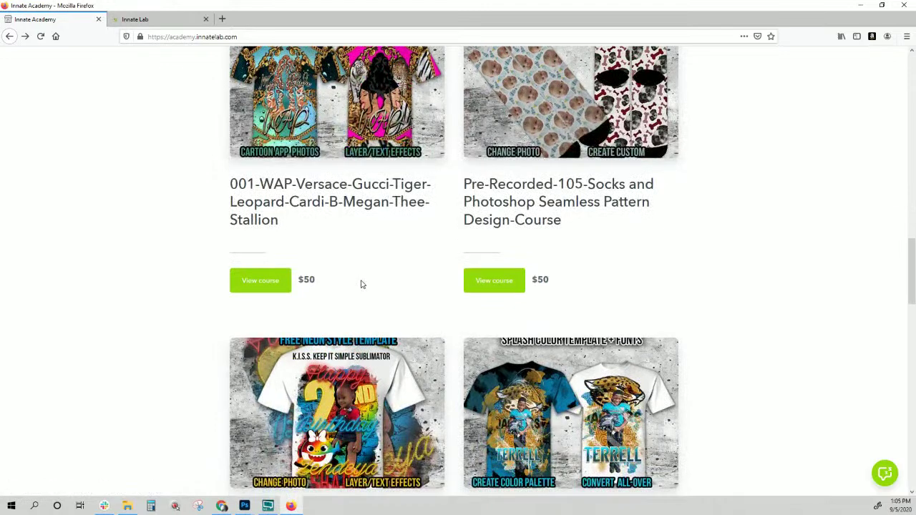
scroll(361, 284, "up", 2)
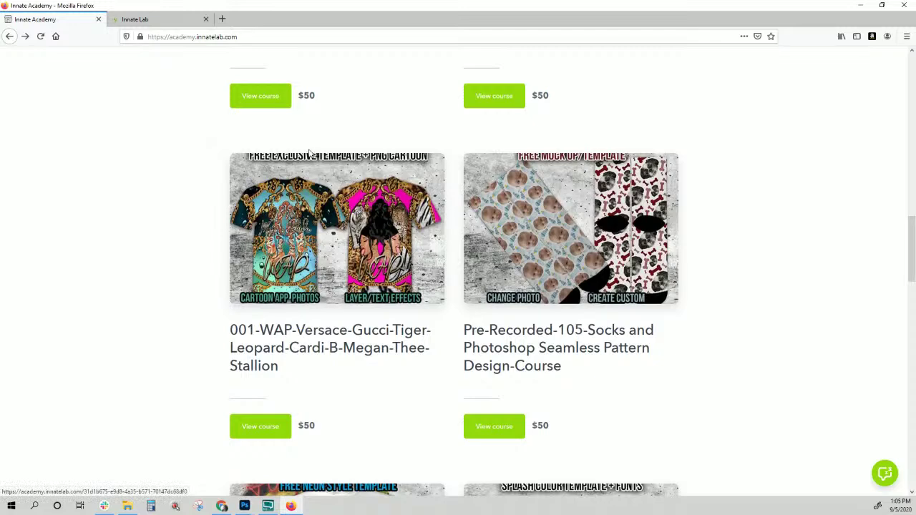
Step: Look through the Innate Lab store's home page, including its newly released templates and best sellers, and return to its banner
left_click(156, 20)
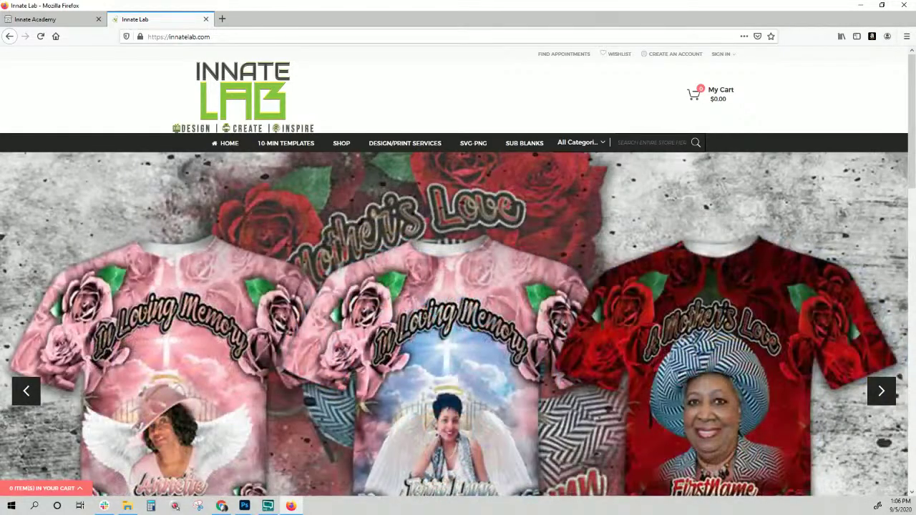
scroll(329, 193, "down", 3)
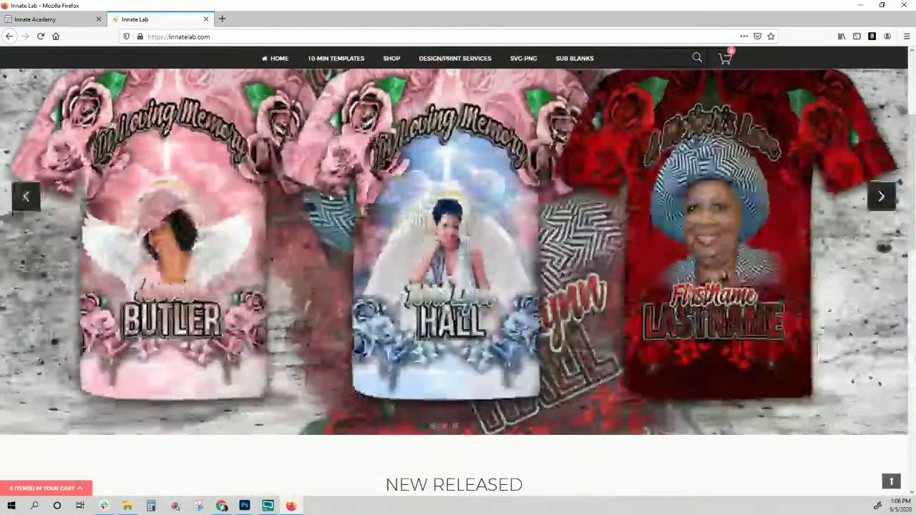
scroll(329, 195, "down", 5)
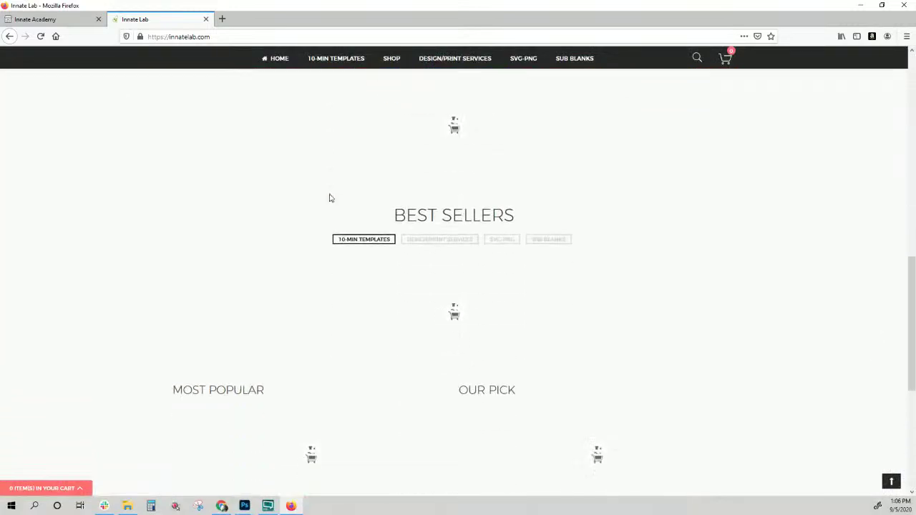
scroll(329, 198, "down", 2)
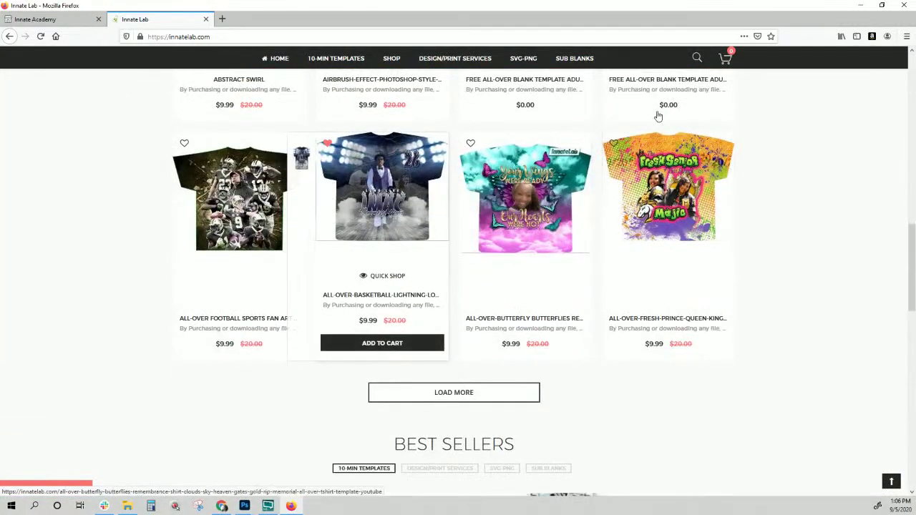
left_click_drag(914, 254, 906, 85)
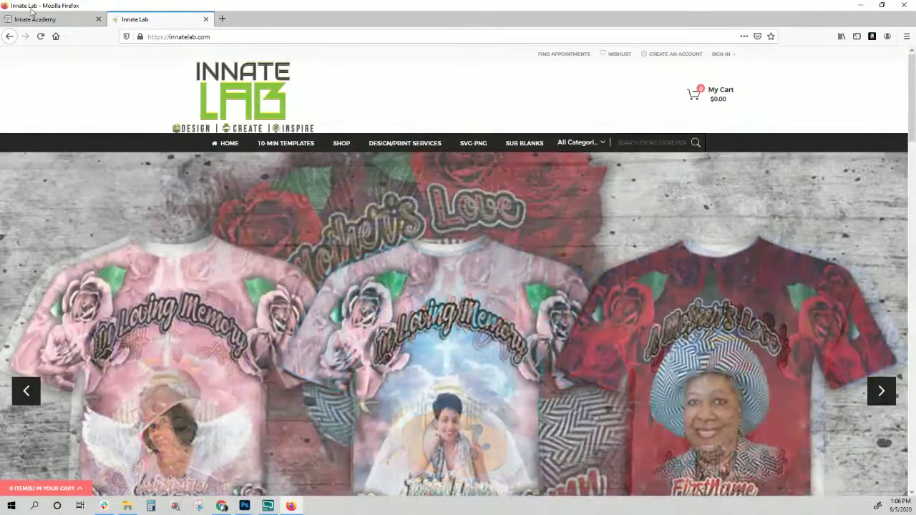
Step: Revisit the Innate Academy categories and examine the Pre-Recorded 107 event program and 106 KISS Master Template listings
left_click(44, 20)
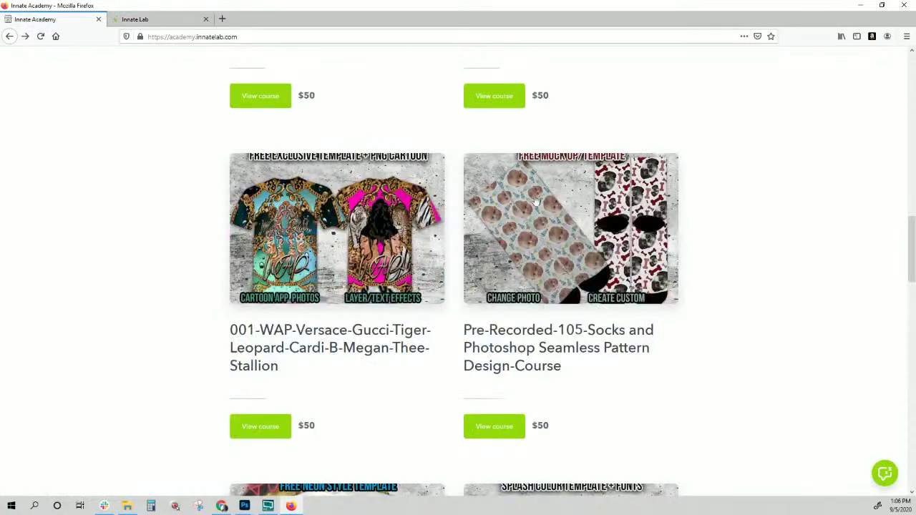
scroll(376, 245, "up", 10)
scroll(351, 305, "down", 3)
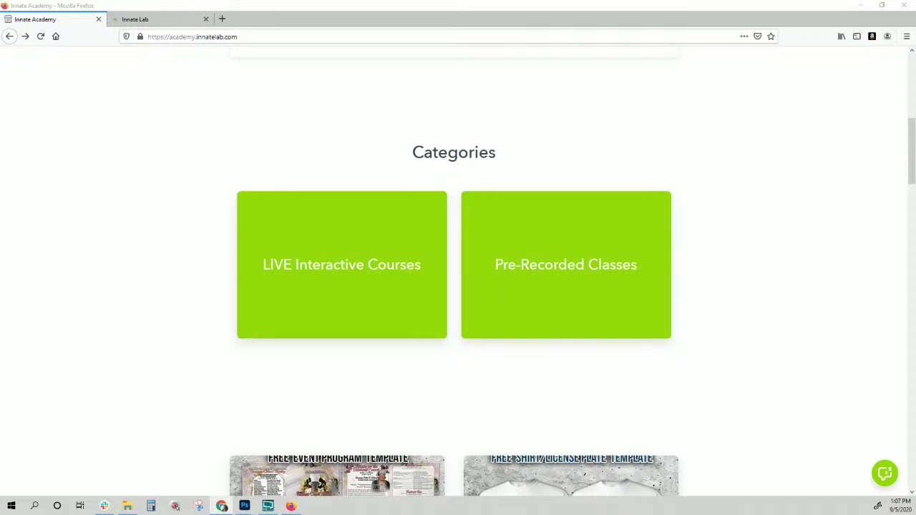
left_click(150, 22)
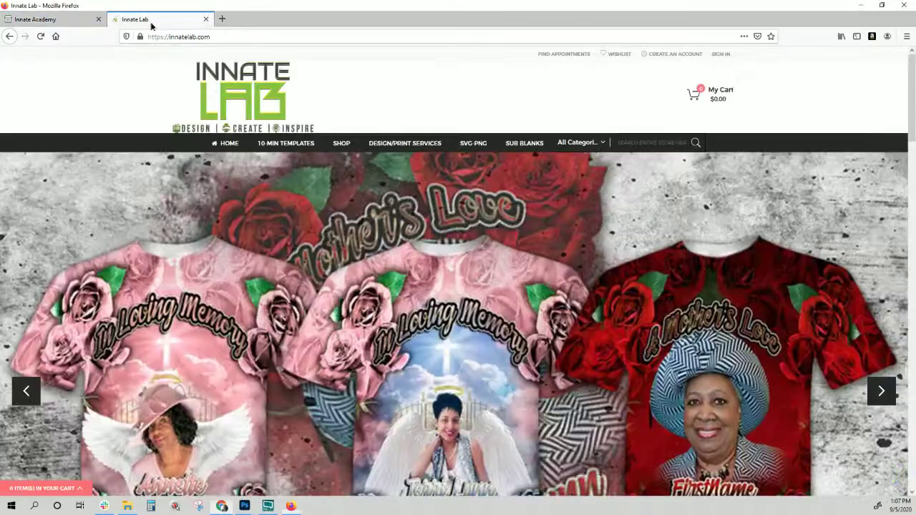
left_click(72, 20)
scroll(408, 260, "down", 5)
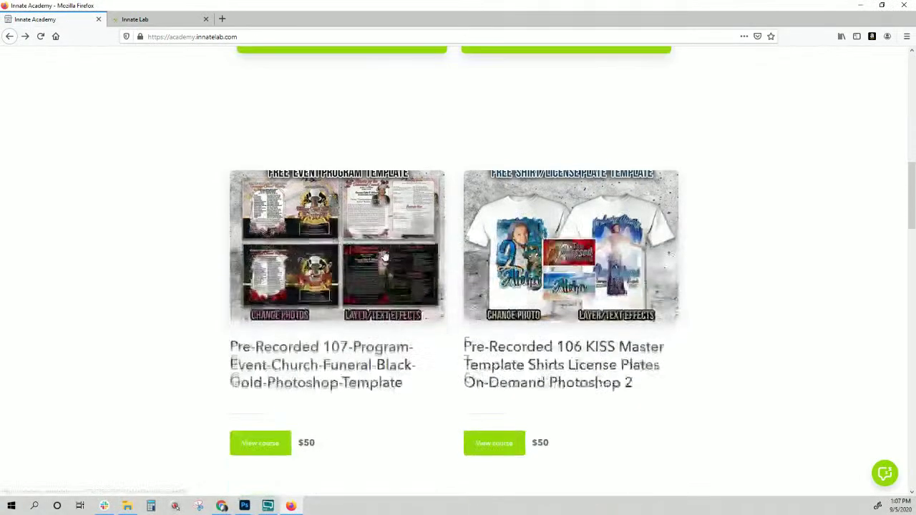
scroll(342, 256, "up", 1)
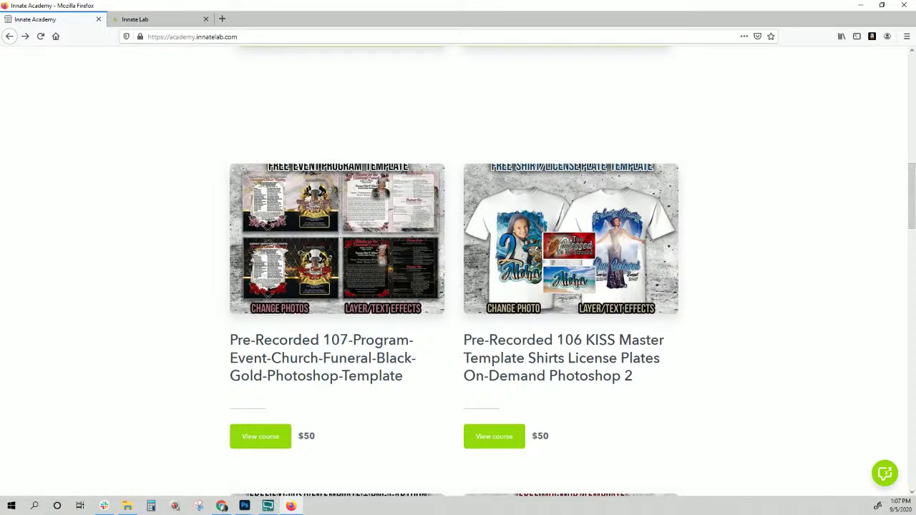
Step: Switch to Photoshop and show the Untitled-1 family collage document
key("alt+Tab")
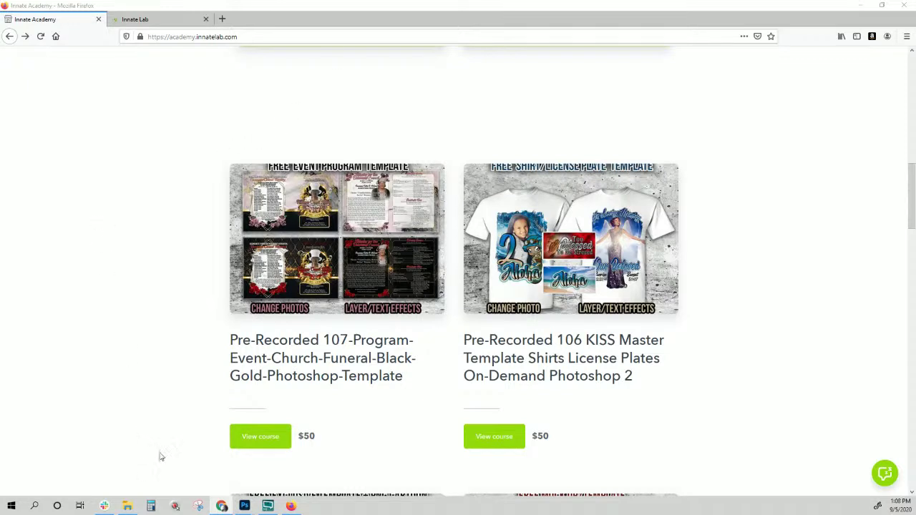
mouse_move(239, 509)
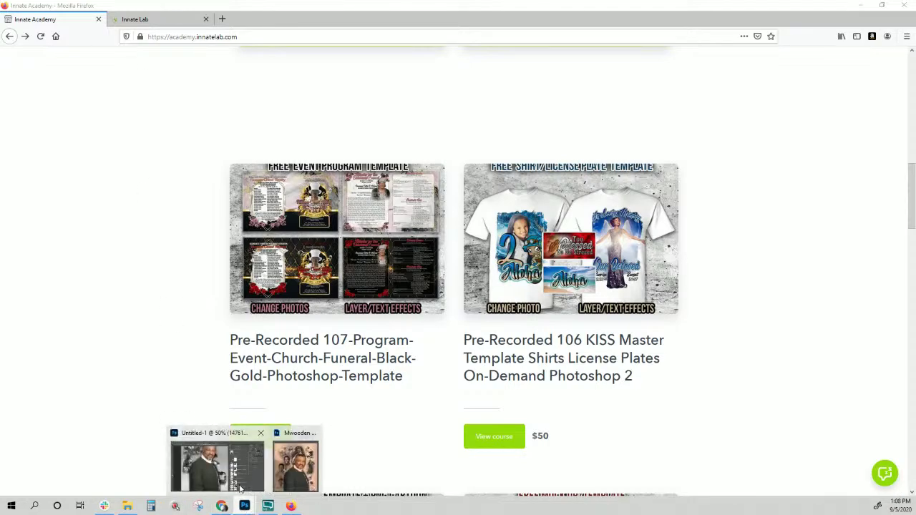
left_click(240, 485)
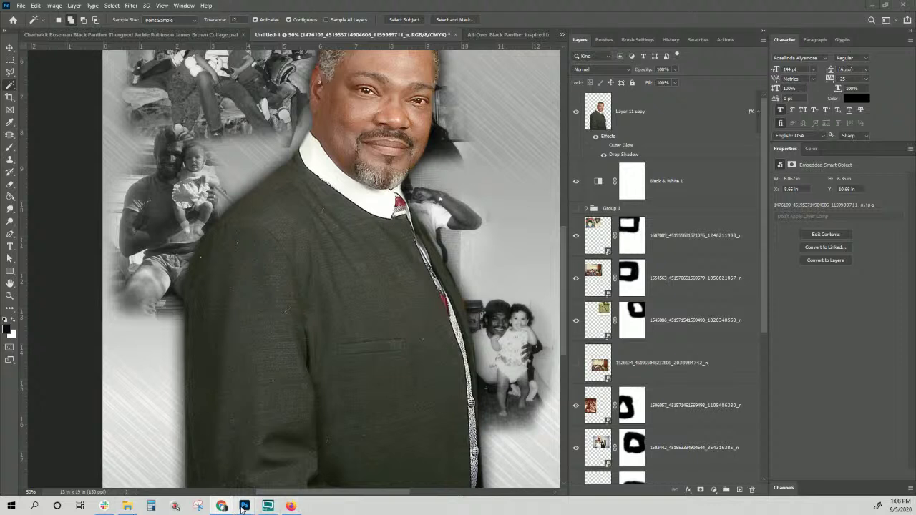
mouse_move(243, 508)
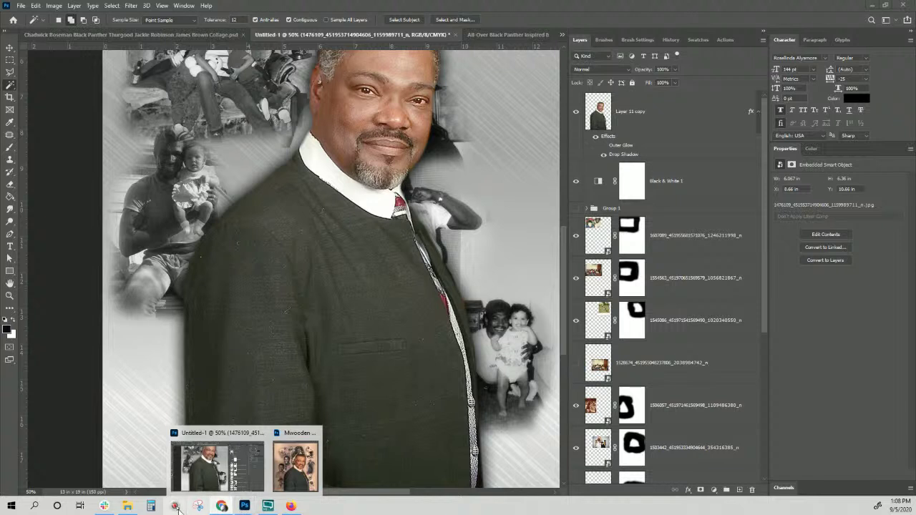
left_click(131, 510)
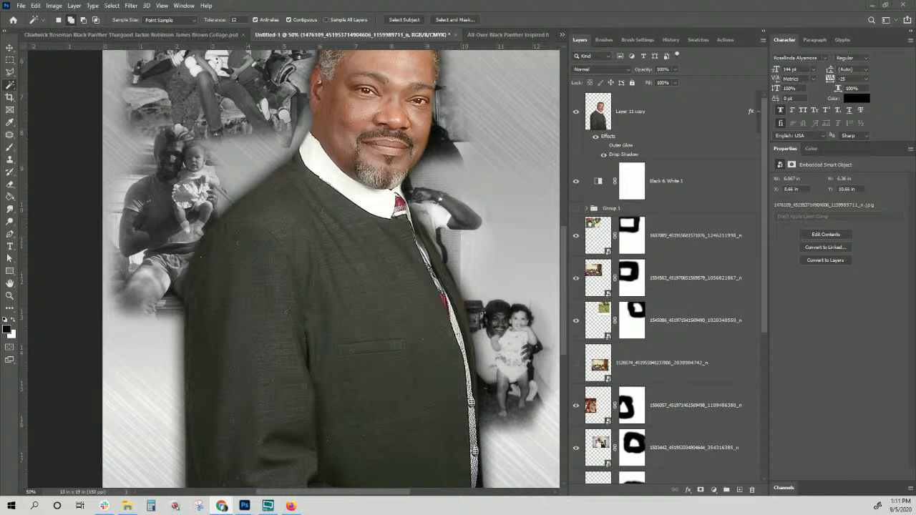
Step: Switch back to Firefox, log in to the Innate Academy member account, and open its product list
left_click(291, 506)
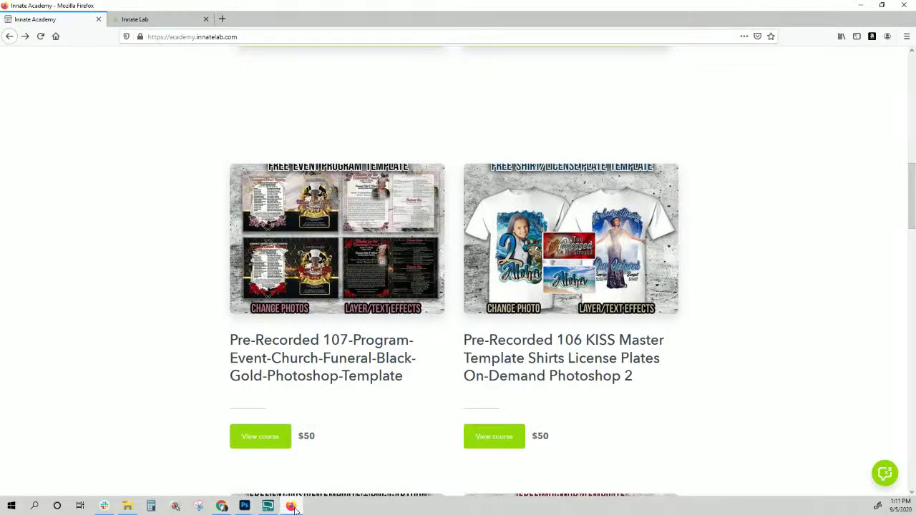
scroll(652, 82, "up", 10)
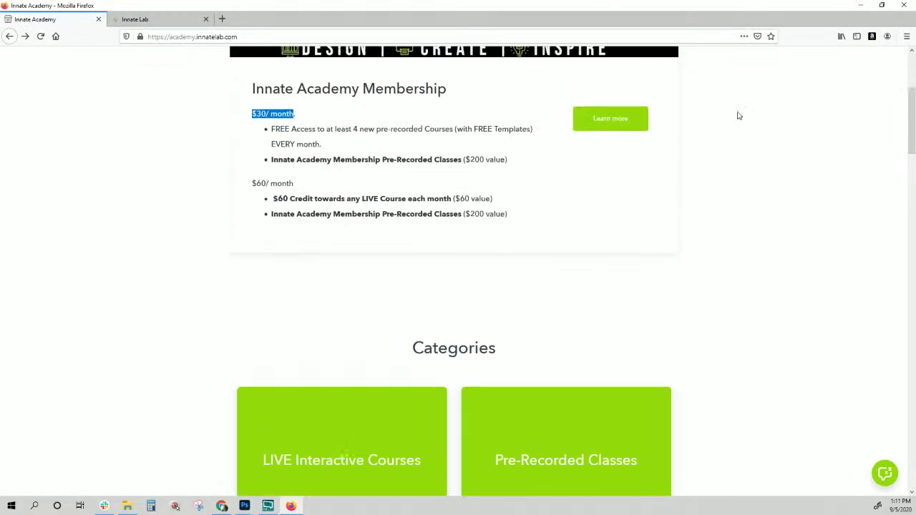
scroll(740, 107, "up", 3)
left_click(673, 73)
left_click(447, 242)
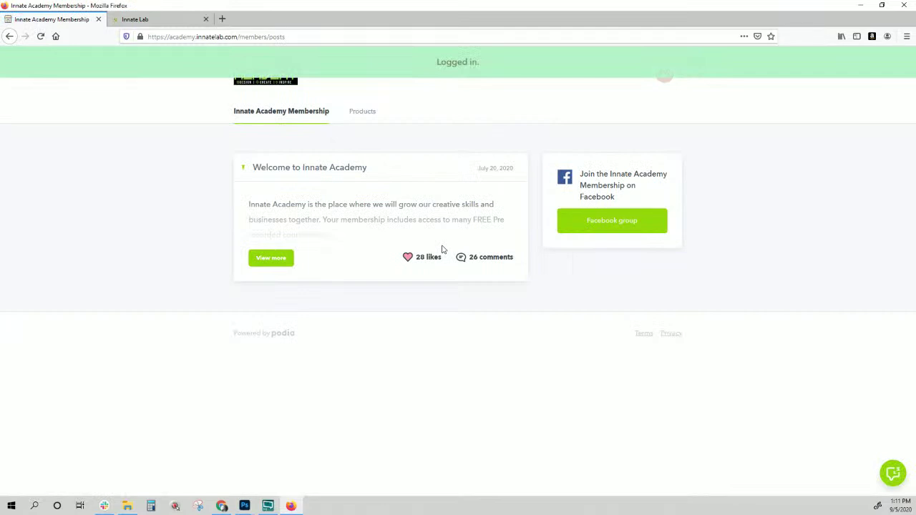
left_click(361, 115)
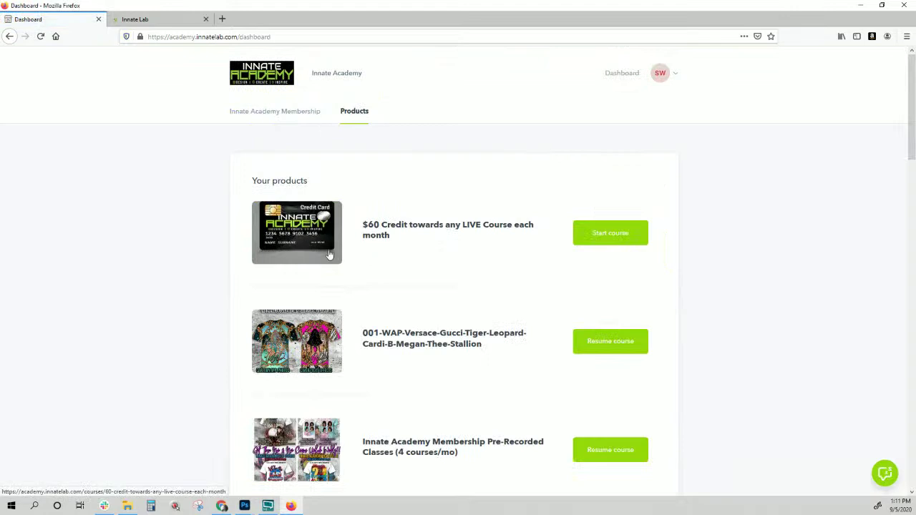
Step: View the $60 Credit towards any LIVE Course each month product, collapse its table of contents, and return to the product list
scroll(324, 256, "down", 1)
left_click(397, 179)
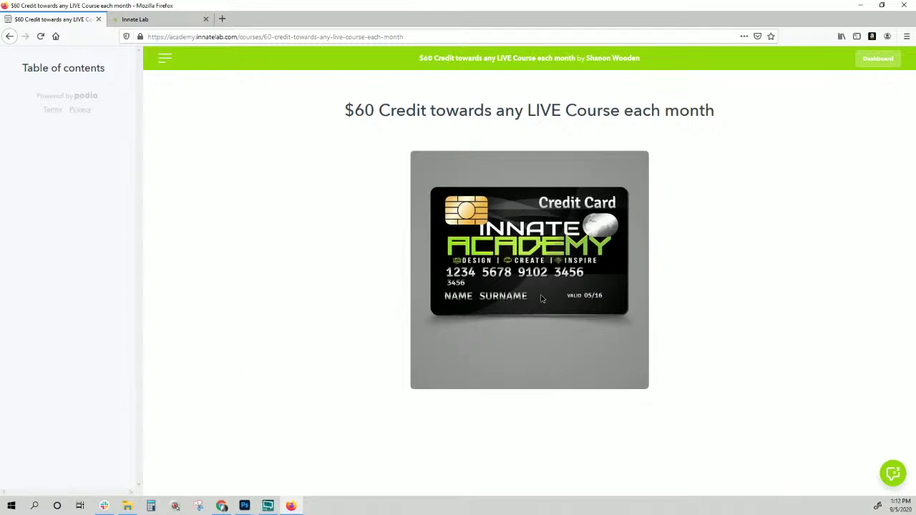
left_click(163, 59)
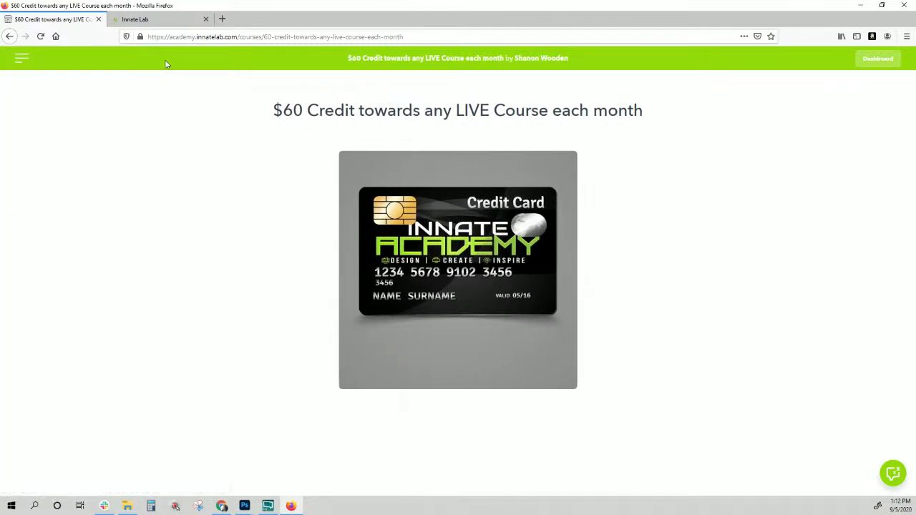
left_click(25, 61)
left_click(9, 36)
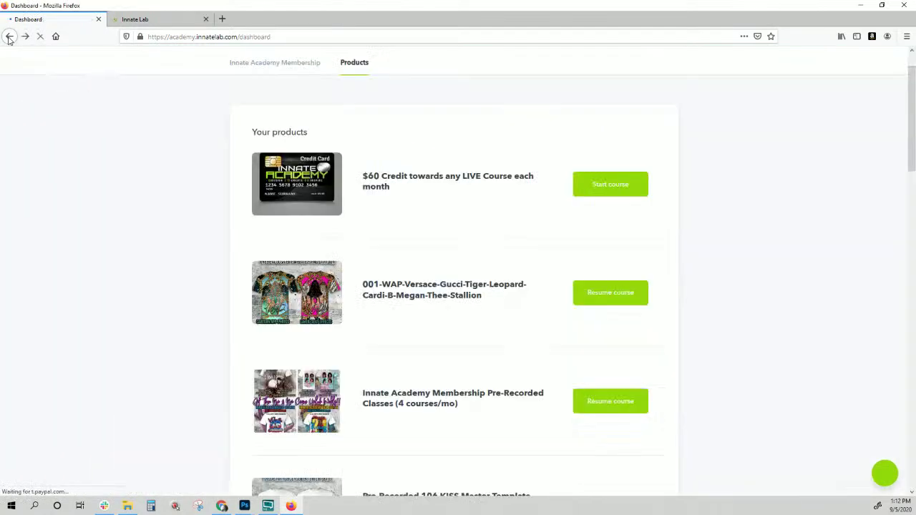
left_click(624, 184)
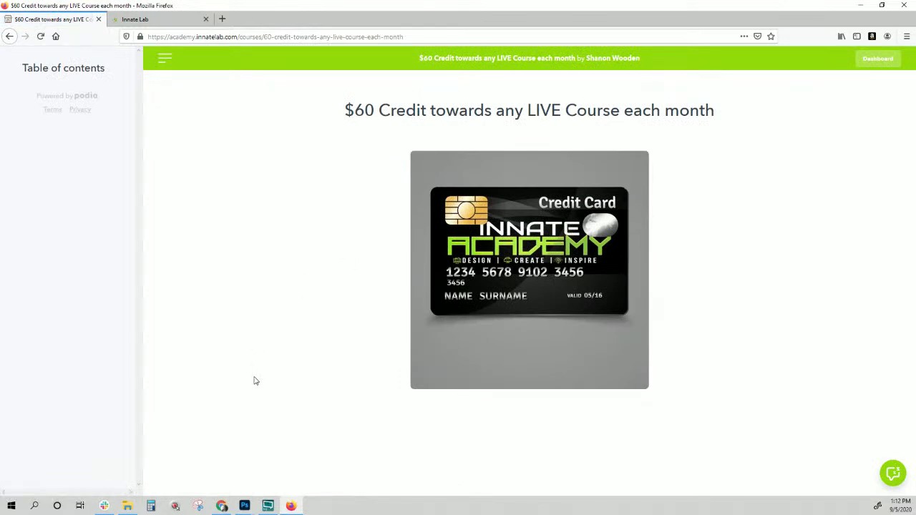
left_click(165, 58)
left_click(10, 36)
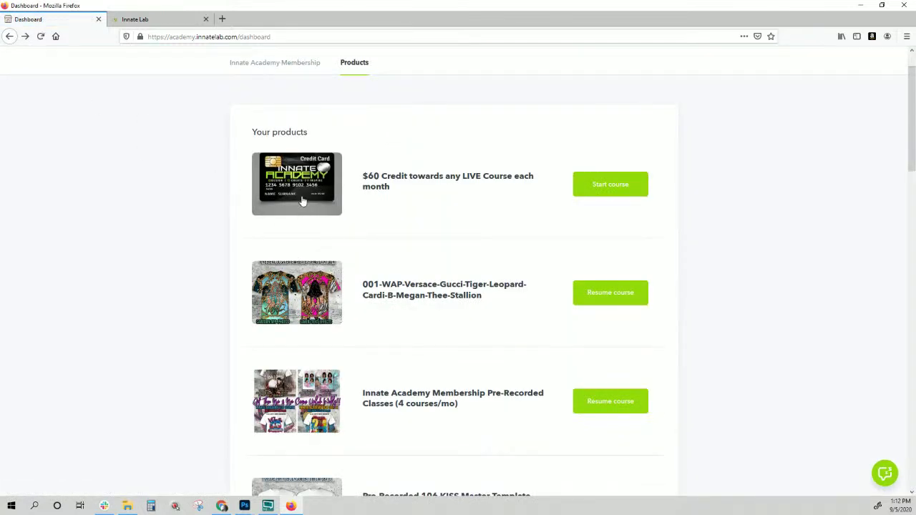
Step: Browse the product list, revisit the $60 Credit towards any LIVE Course each month product, and return to the list
scroll(323, 290, "down", 2)
scroll(323, 295, "up", 3)
left_click(636, 241)
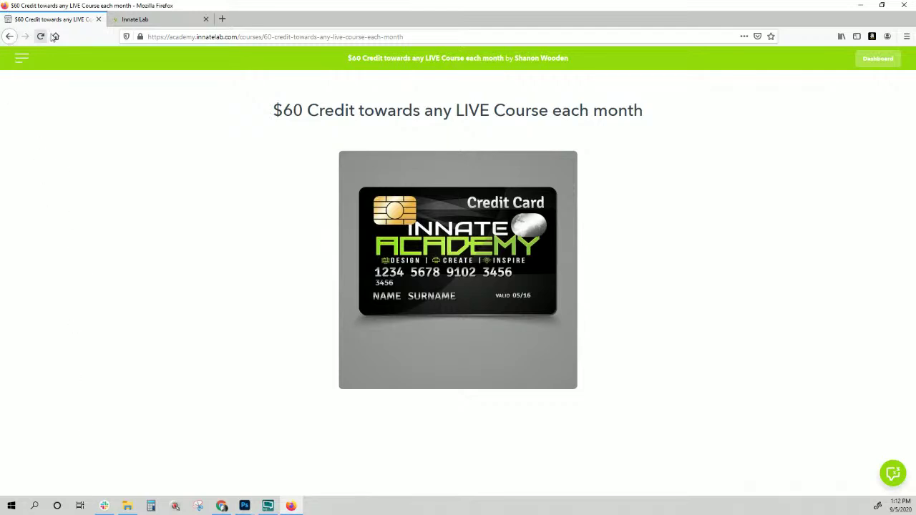
left_click(9, 36)
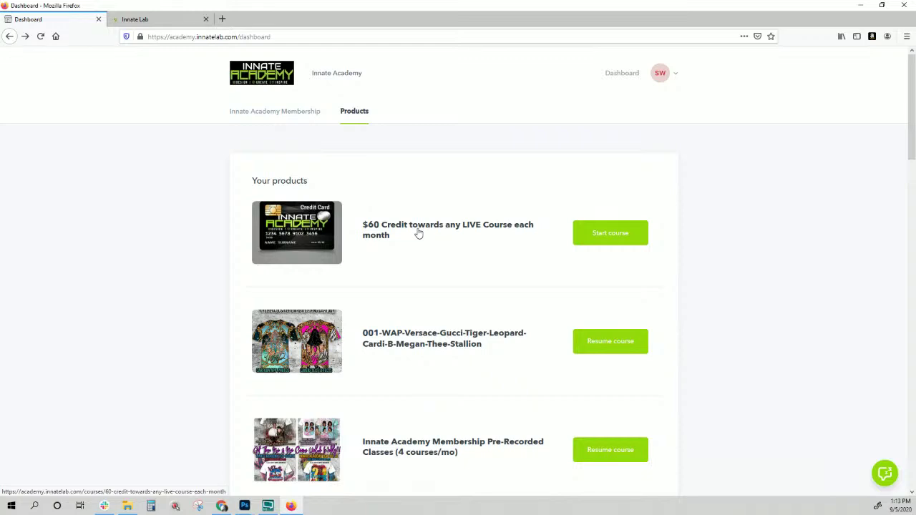
scroll(393, 245, "down", 3)
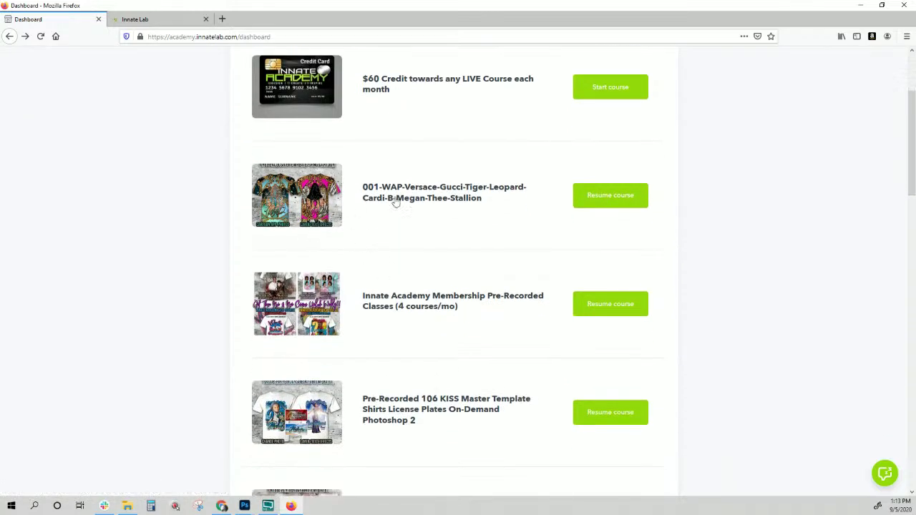
scroll(337, 211, "up", 3)
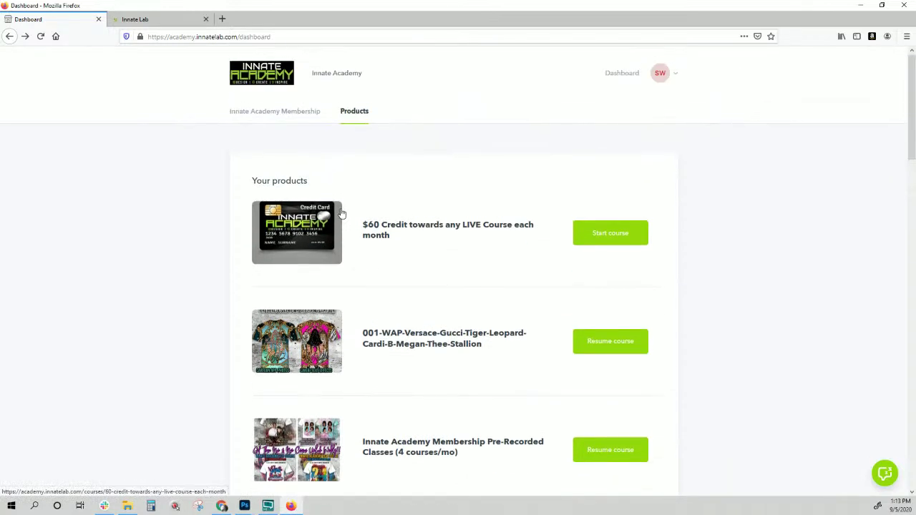
Step: Show the Innate Academy Membership page with its welcome post, and switch to the Innate Lab store home page
left_click(300, 112)
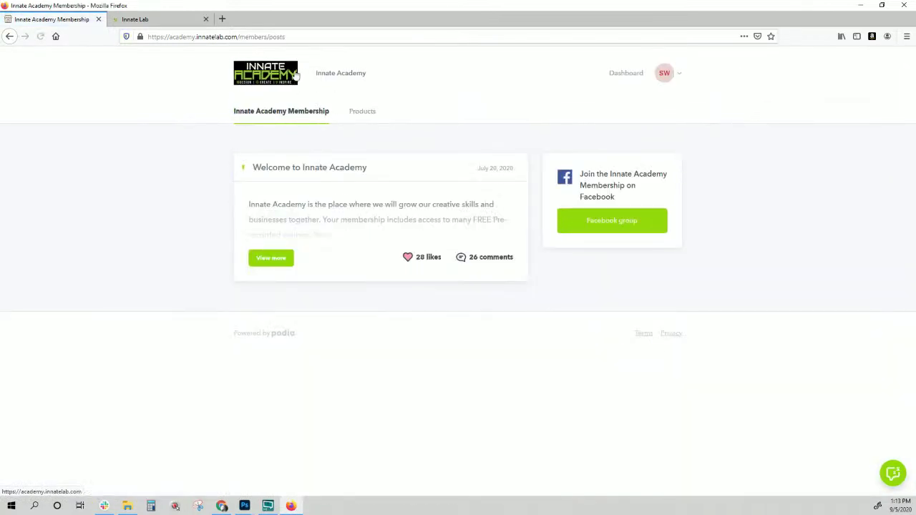
left_click(344, 78)
key("alt+Tab")
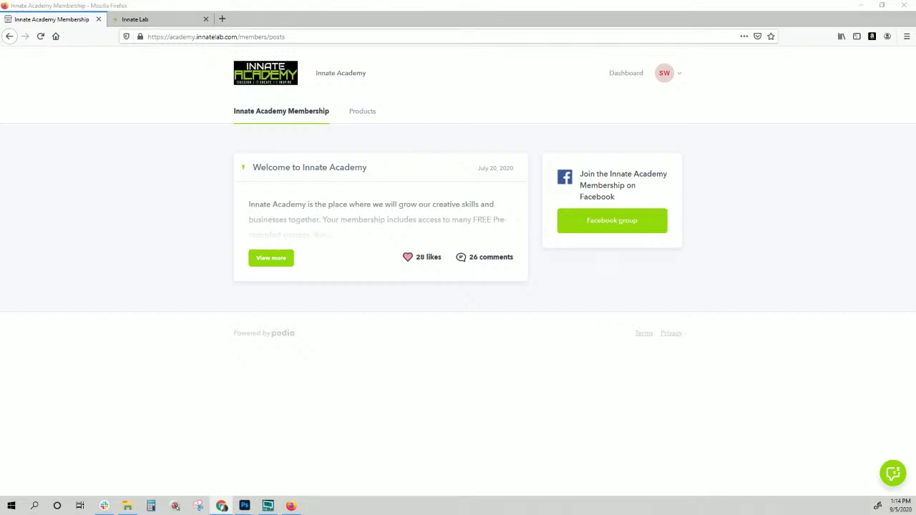
left_click(162, 22)
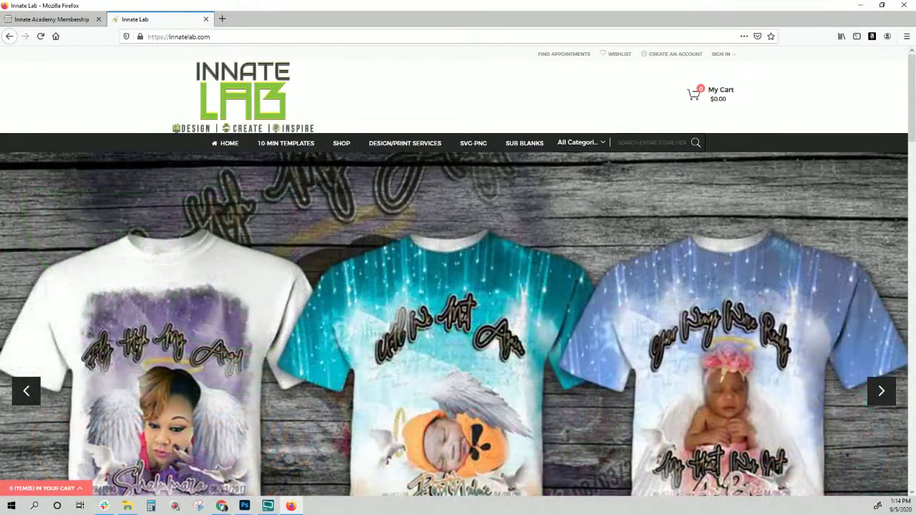
Step: Switch to Photoshop and bring the Untitled-1 family collage document to the front
left_click(249, 511)
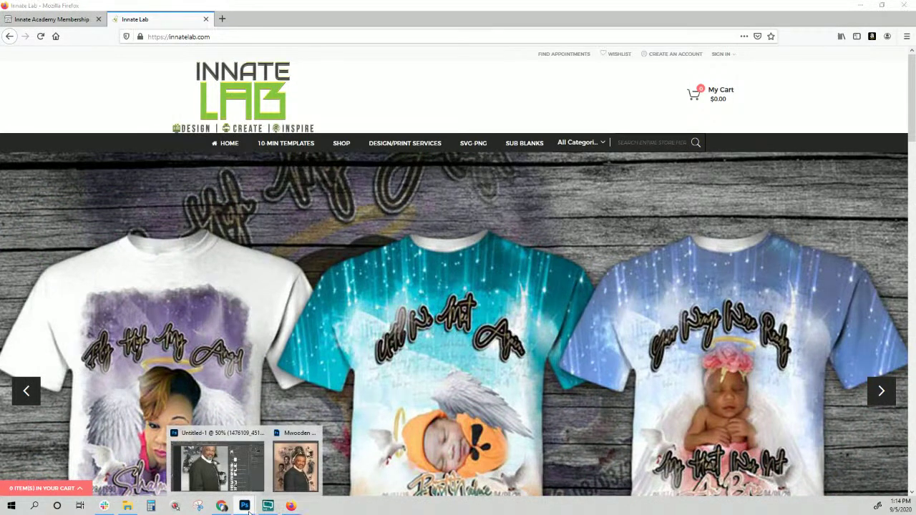
left_click(241, 481)
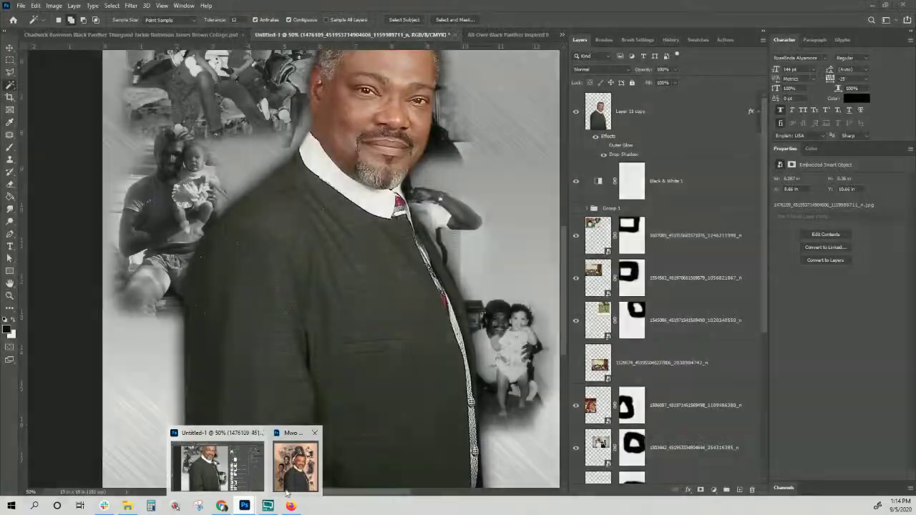
left_click(287, 492)
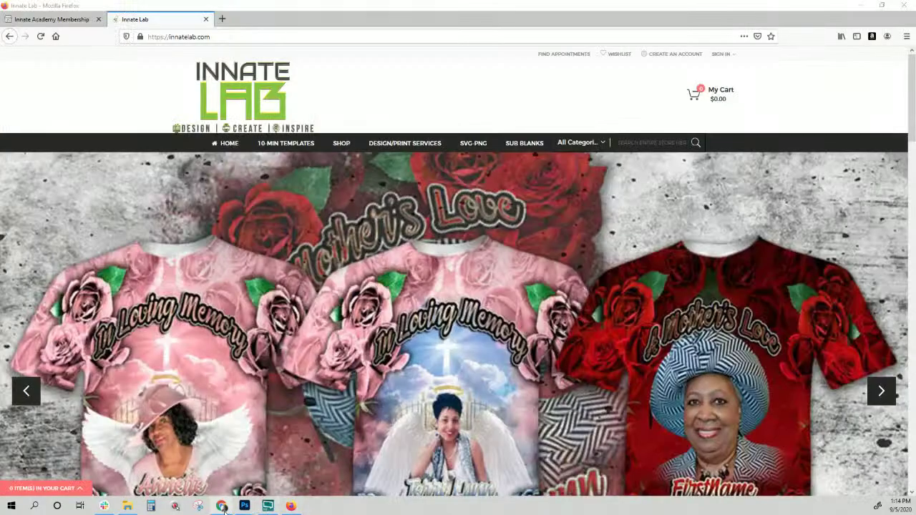
mouse_move(224, 507)
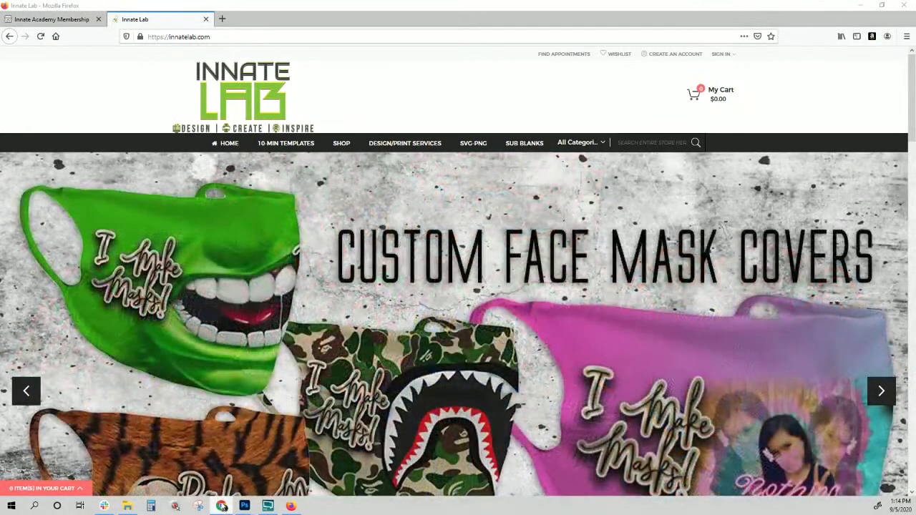
left_click(218, 458)
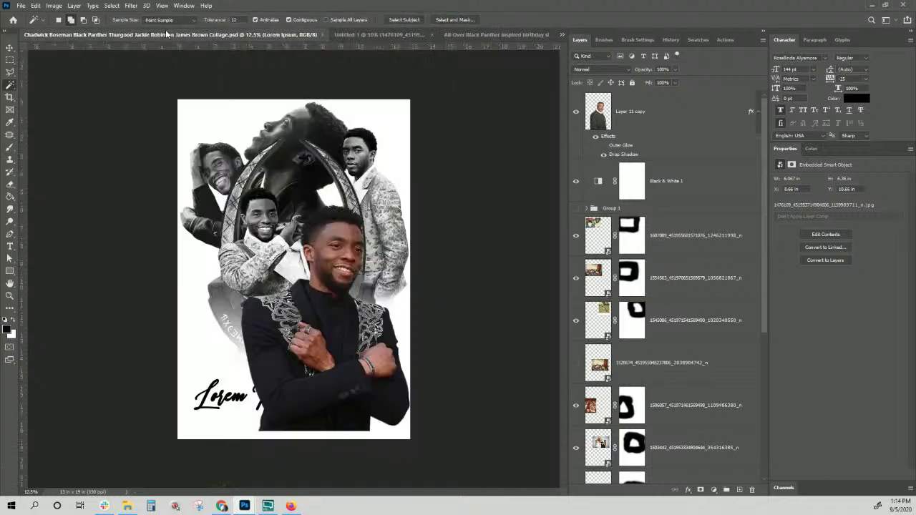
Step: Show the Chadwick Boseman Black Panther collage document and examine its layer stack
left_click(167, 34)
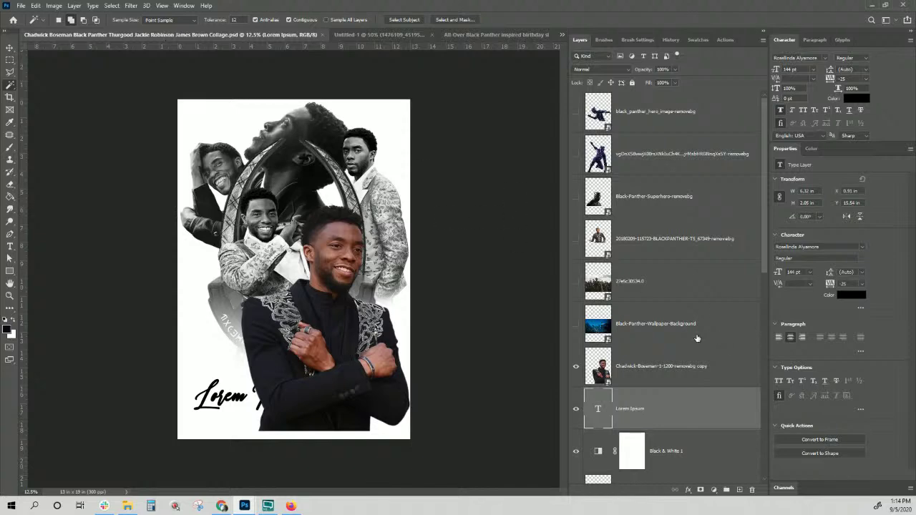
scroll(697, 349, "down", 3)
scroll(696, 350, "down", 4)
scroll(688, 347, "up", 7)
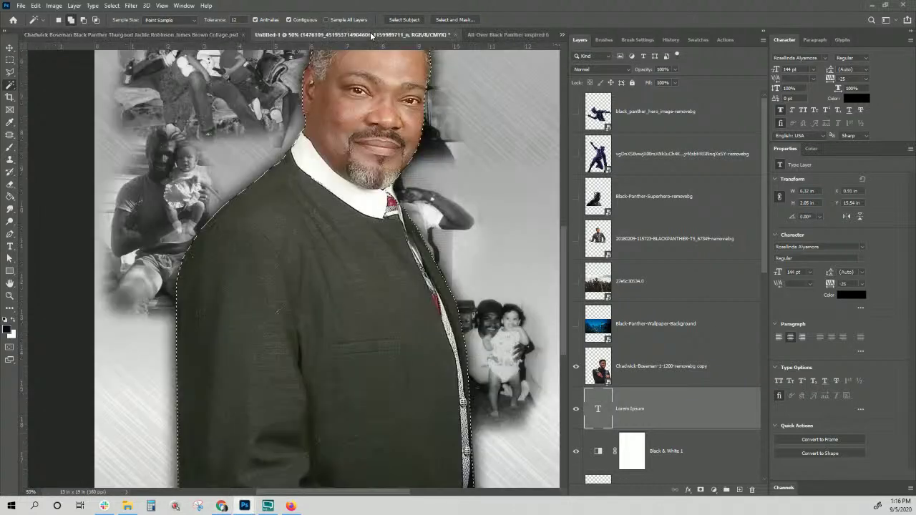
Step: Return to the Untitled-1 family collage, clear the selection around the portrait, and look through its layers
left_click(371, 35)
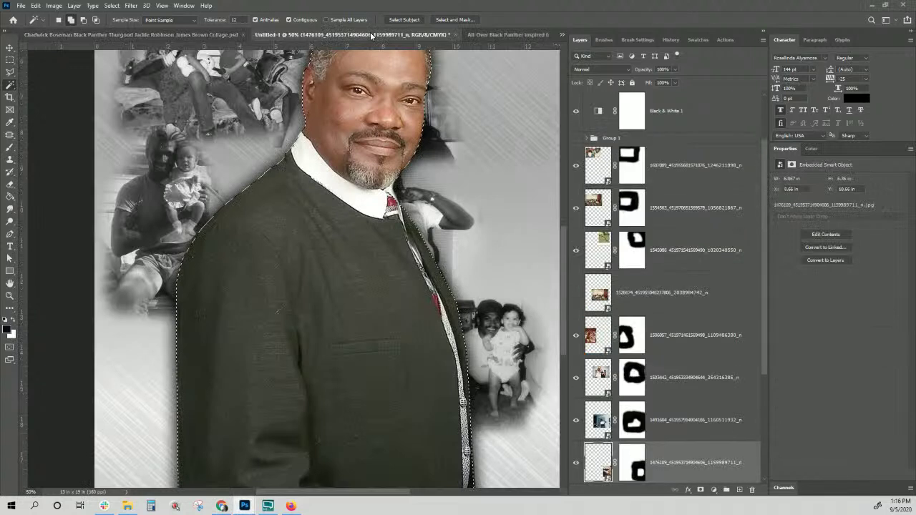
key("ctrl+d")
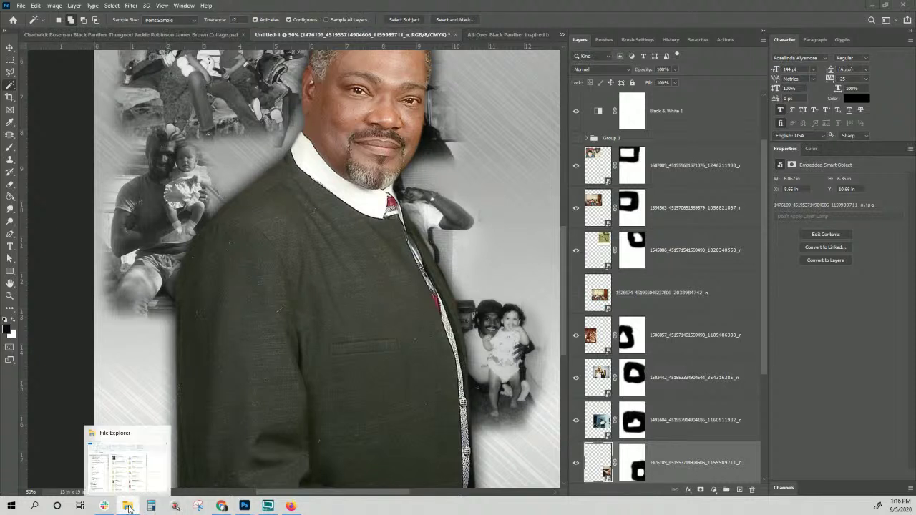
left_click(184, 259)
key("ctrl+d")
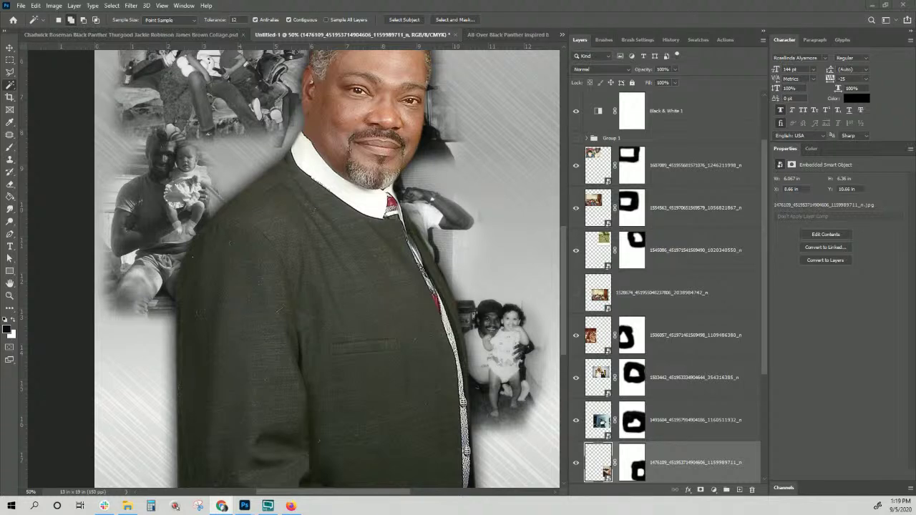
scroll(642, 364, "down", 4)
scroll(642, 362, "up", 5)
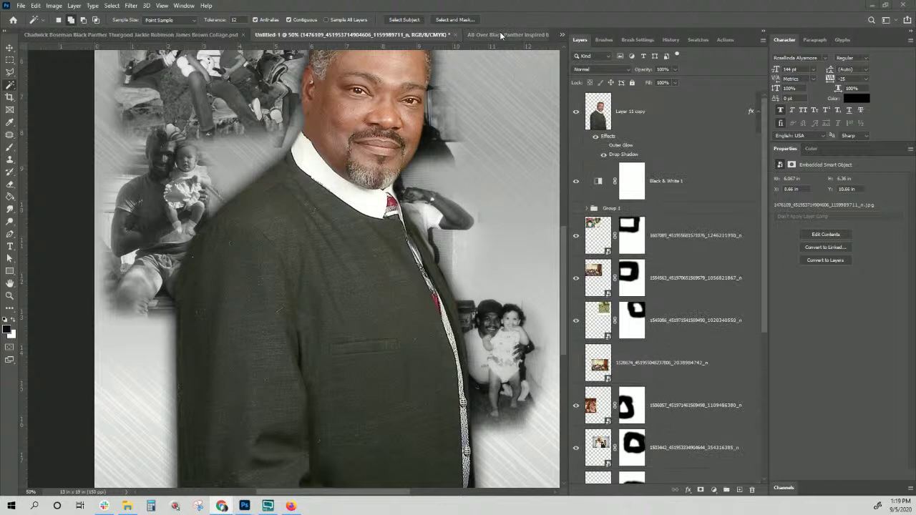